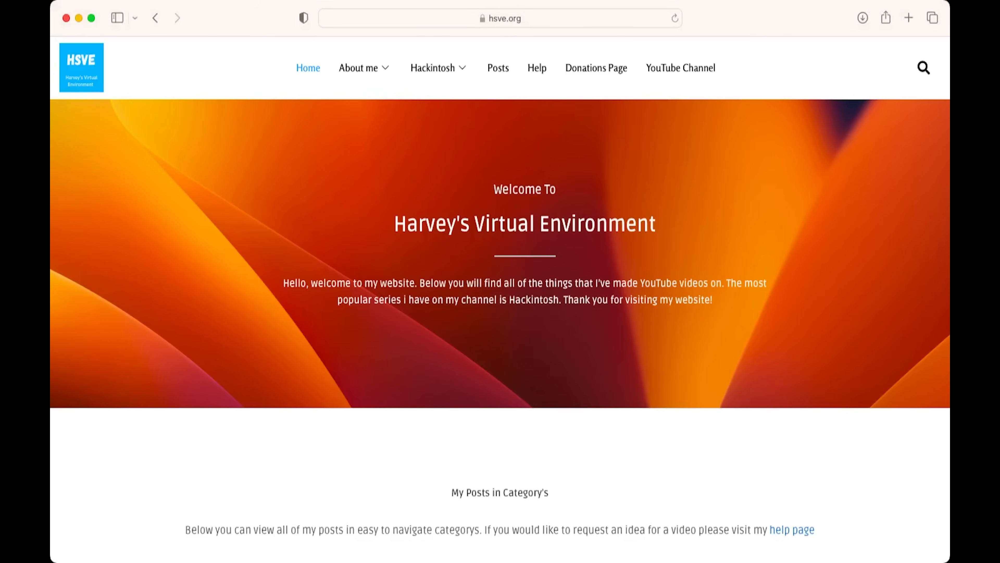
Download the Proxmox VE 7.3 ISO from proxmox.com's ISO Images page, allowing downloads from the site
key(super+l)
text(proxmo)
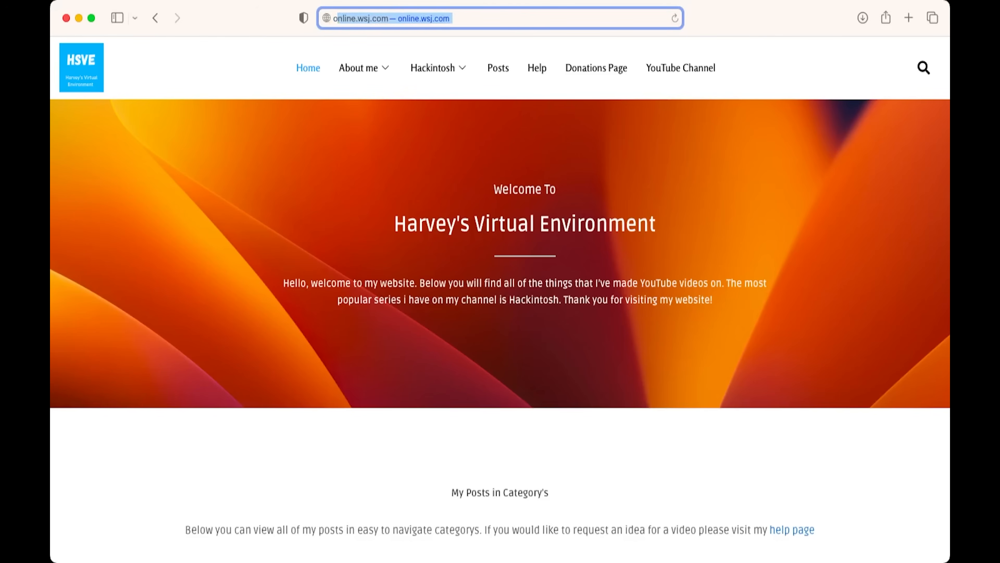
text(x.com)
key(Return)
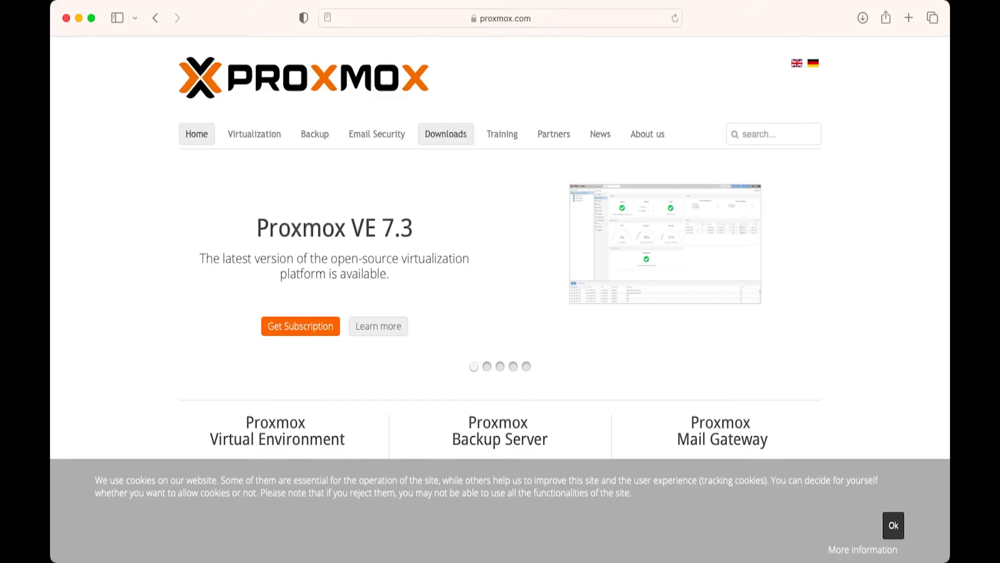
click(446, 134)
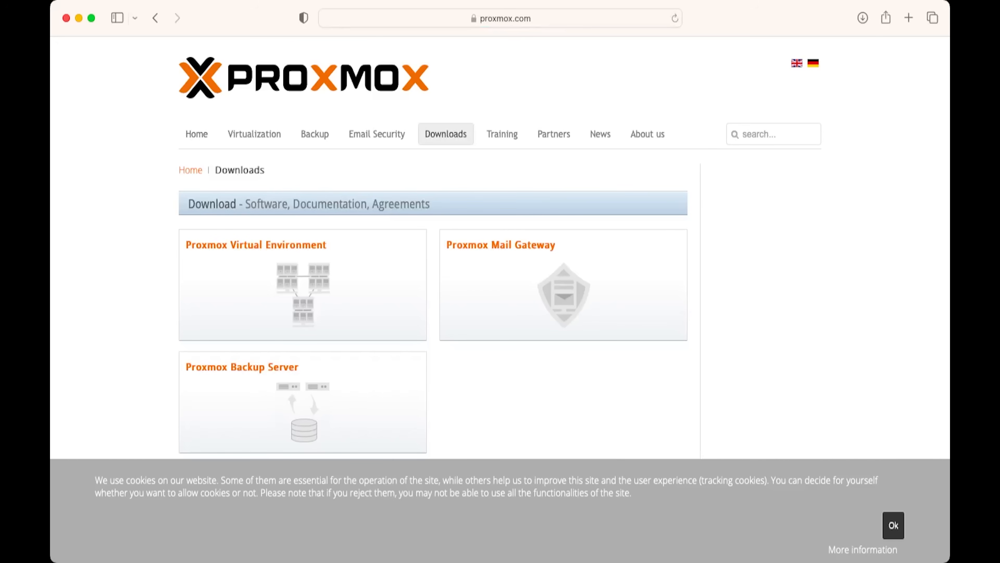
click(256, 245)
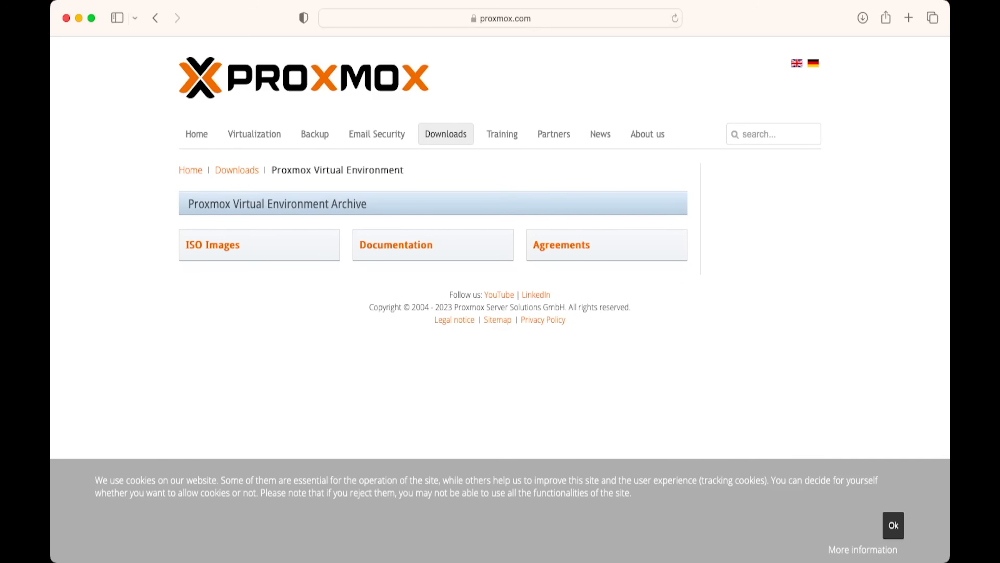
click(212, 245)
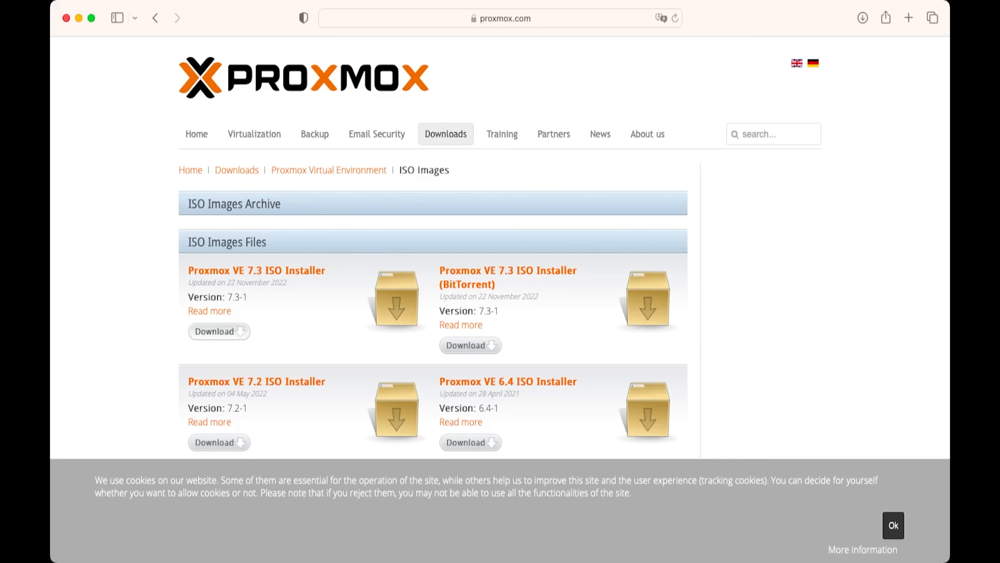
click(219, 331)
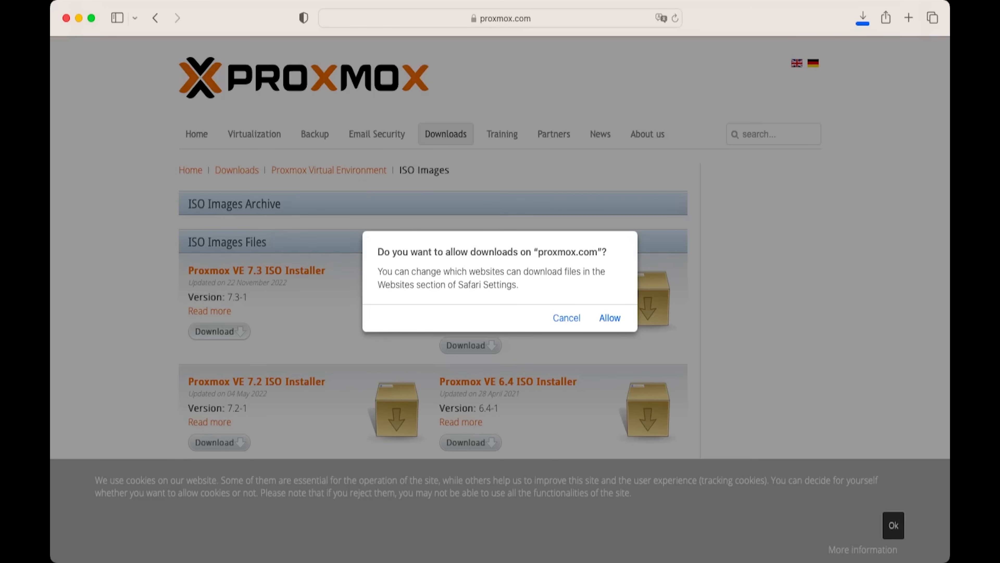
click(610, 318)
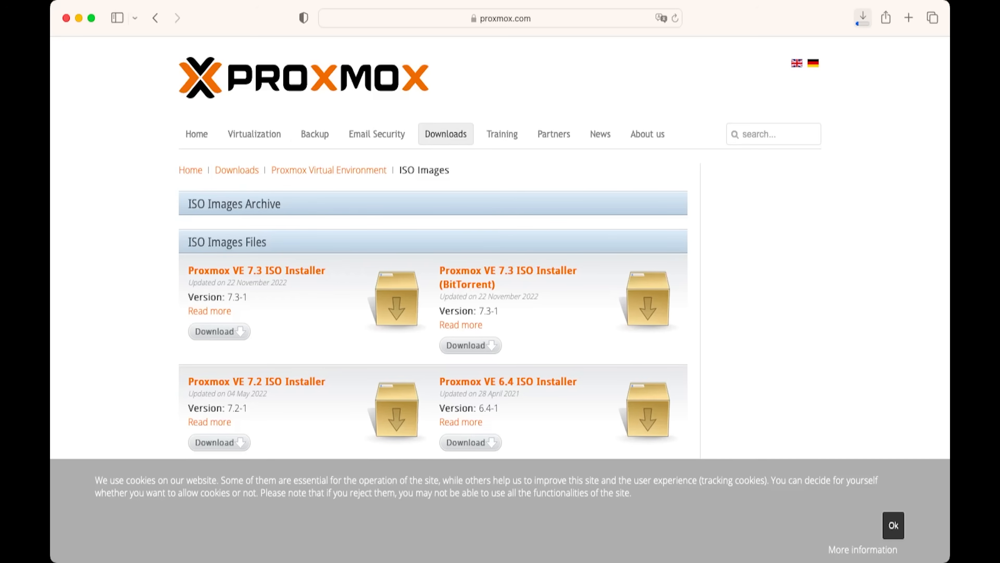
Reveal proxmox-ve_7.3-1.iso in the Downloads folder, then return to Safari
click(862, 18)
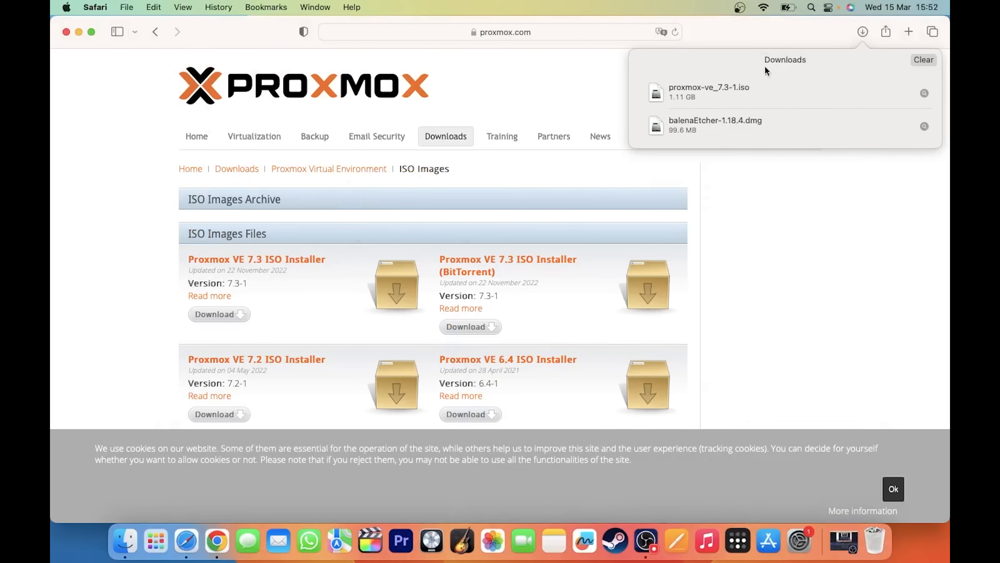
click(924, 93)
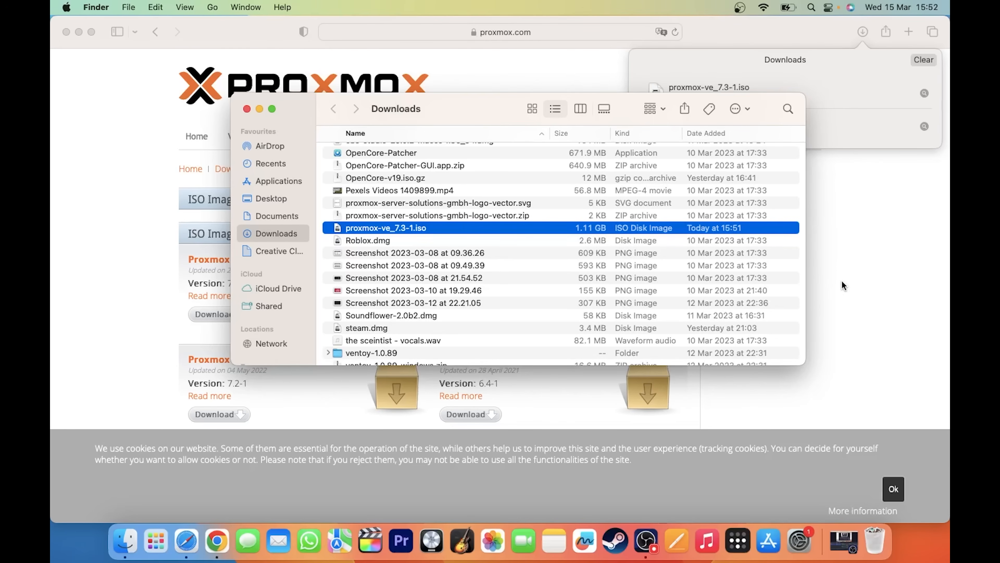
click(856, 293)
Download balenaEtcher for macOS from balena.io/etcher
click(505, 39)
text(b)
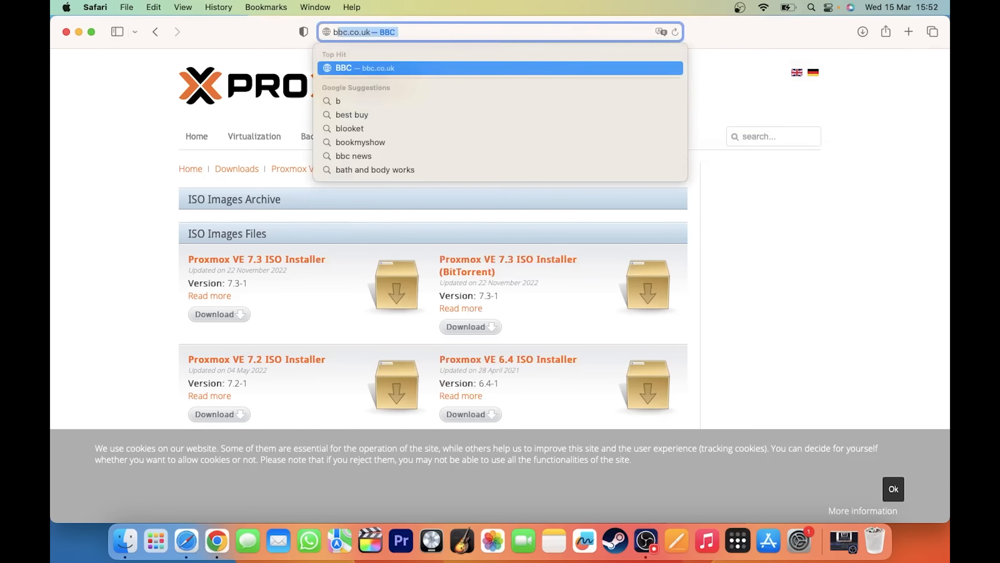
text(alena.io)
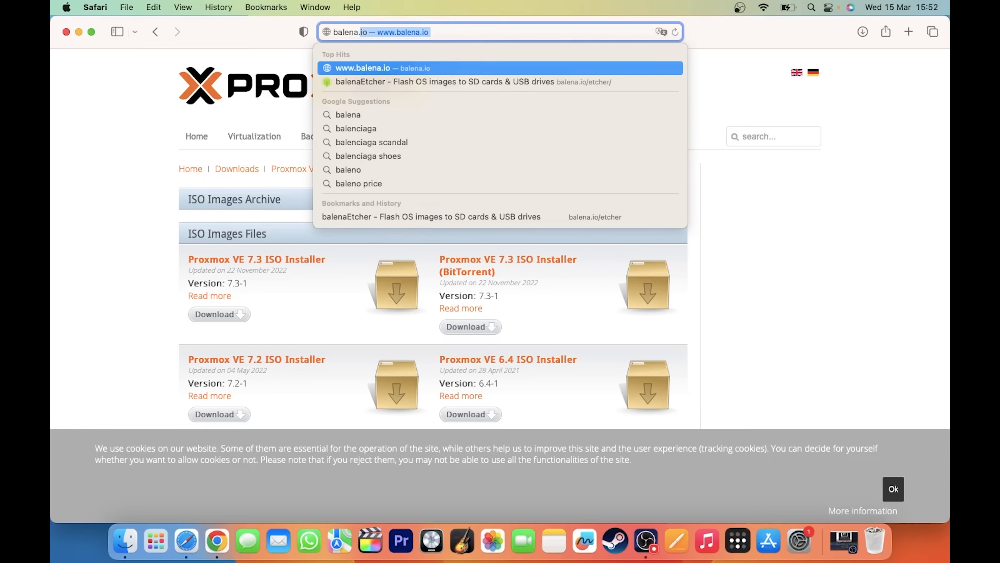
text(/etcher)
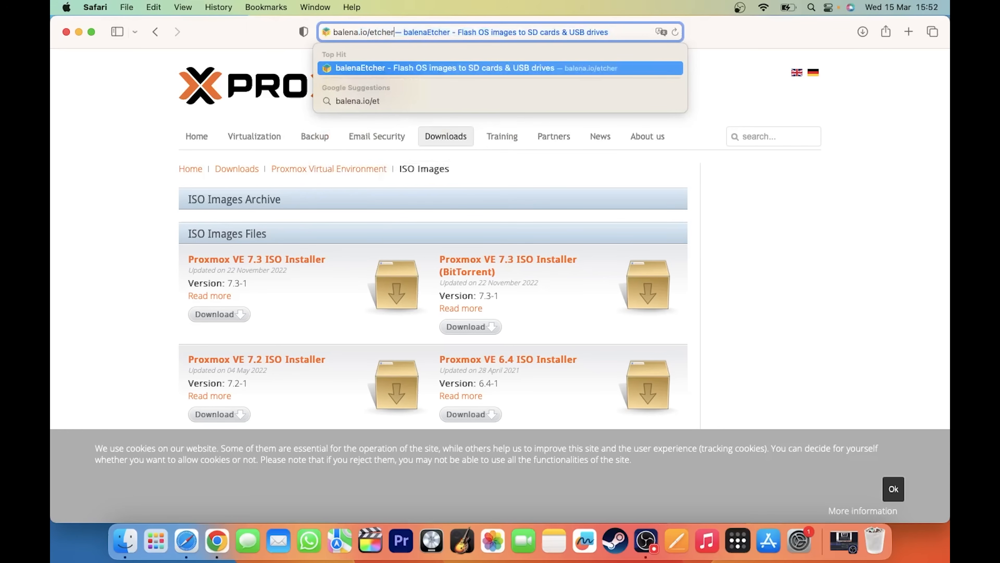
key(Return)
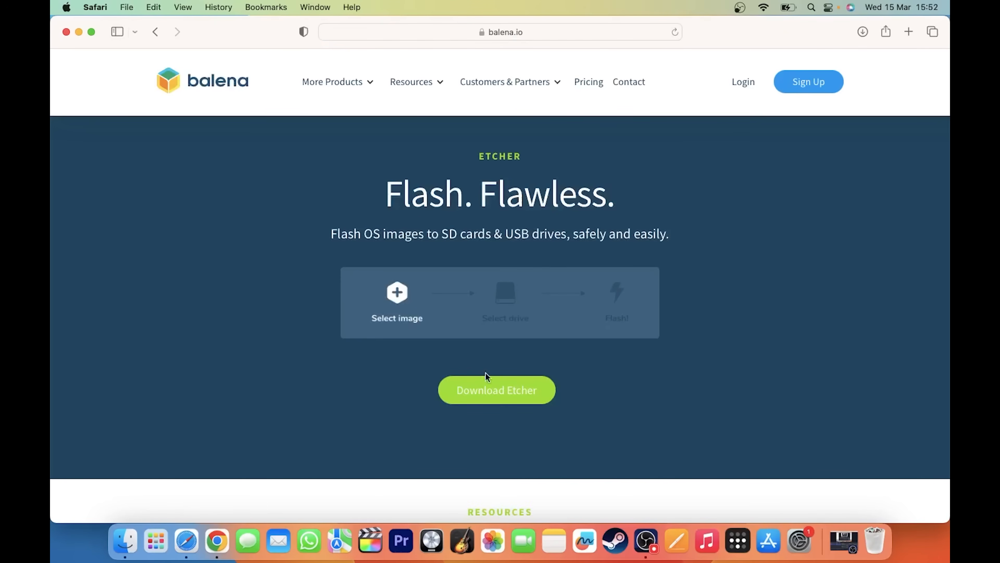
click(475, 391)
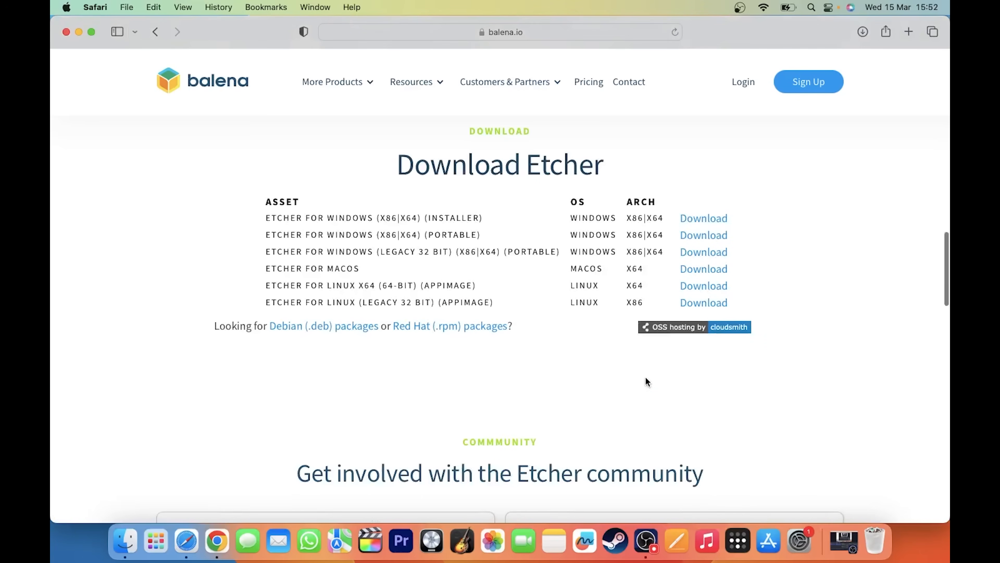
click(711, 268)
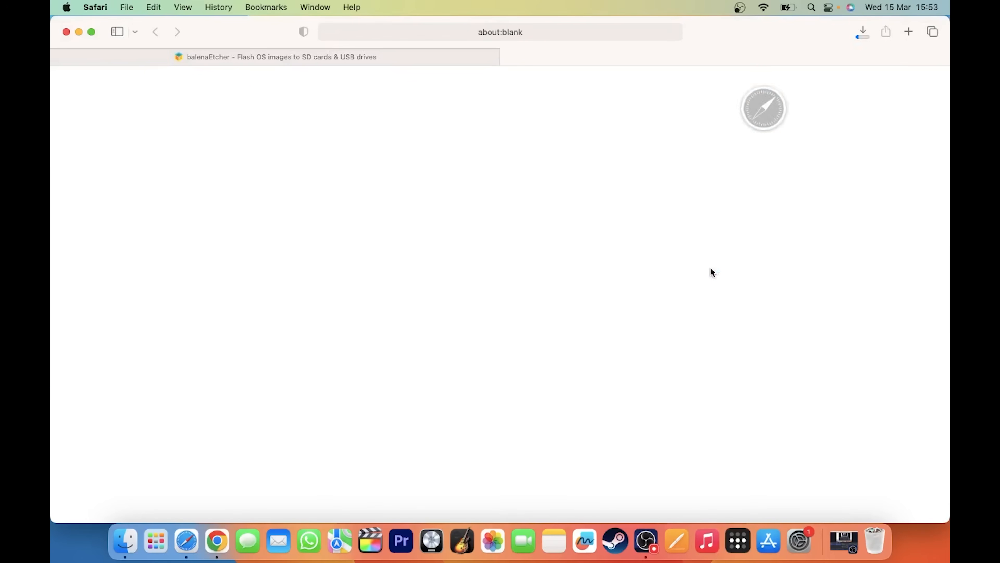
Open balenaEtcher-1.18.4.dmg from the downloads list and minimize Safari
click(291, 56)
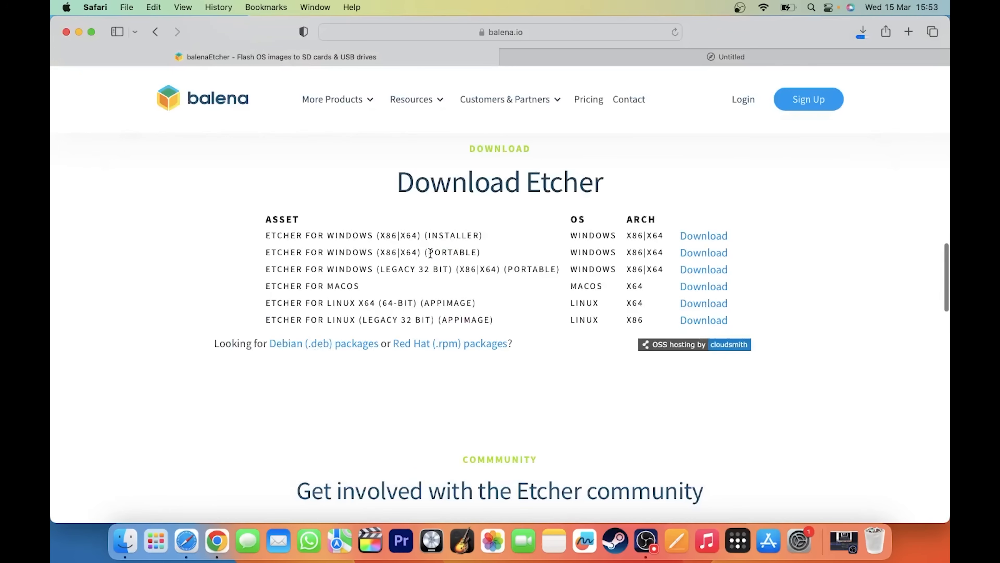
drag(430, 252, 481, 253)
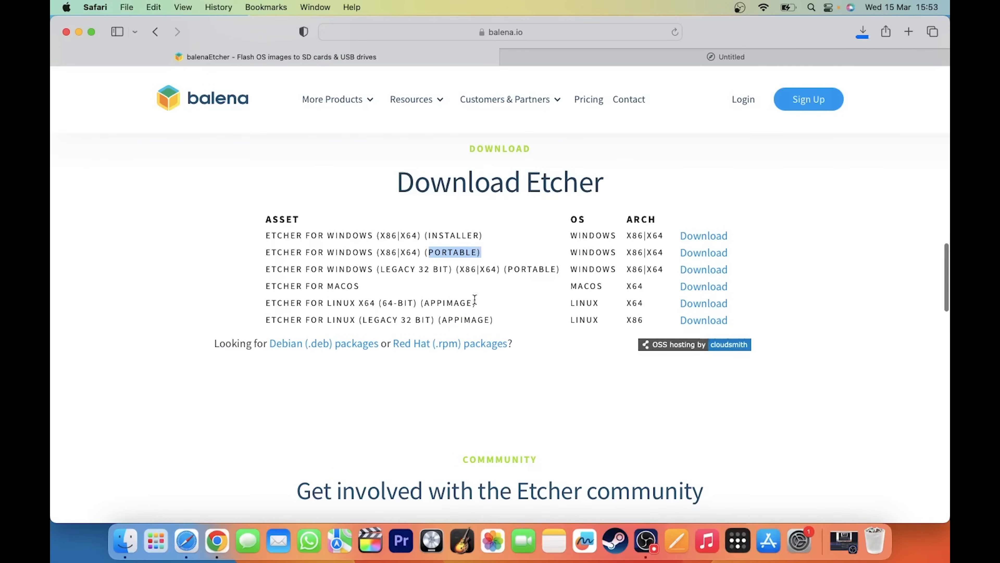
click(463, 294)
click(863, 32)
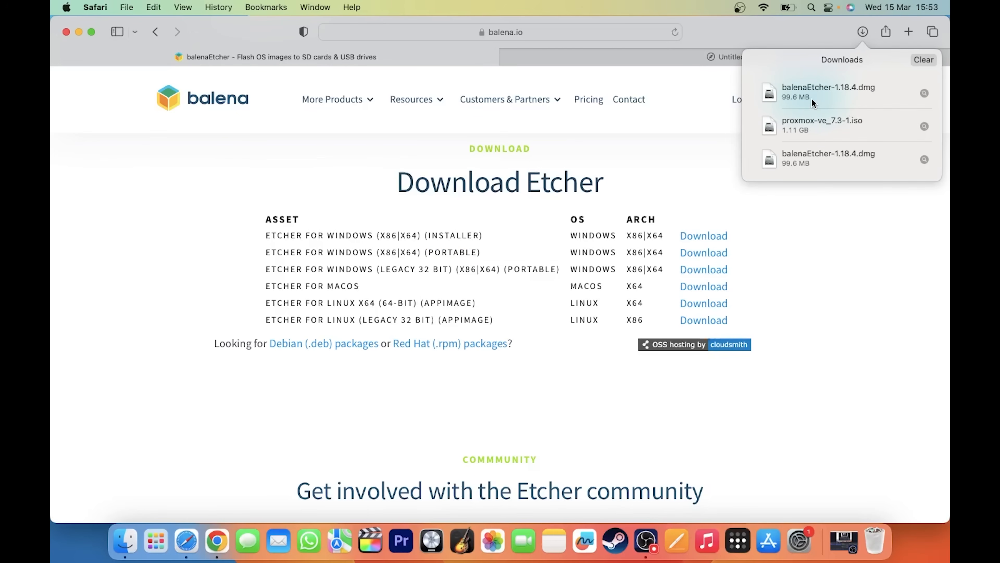
click(803, 96)
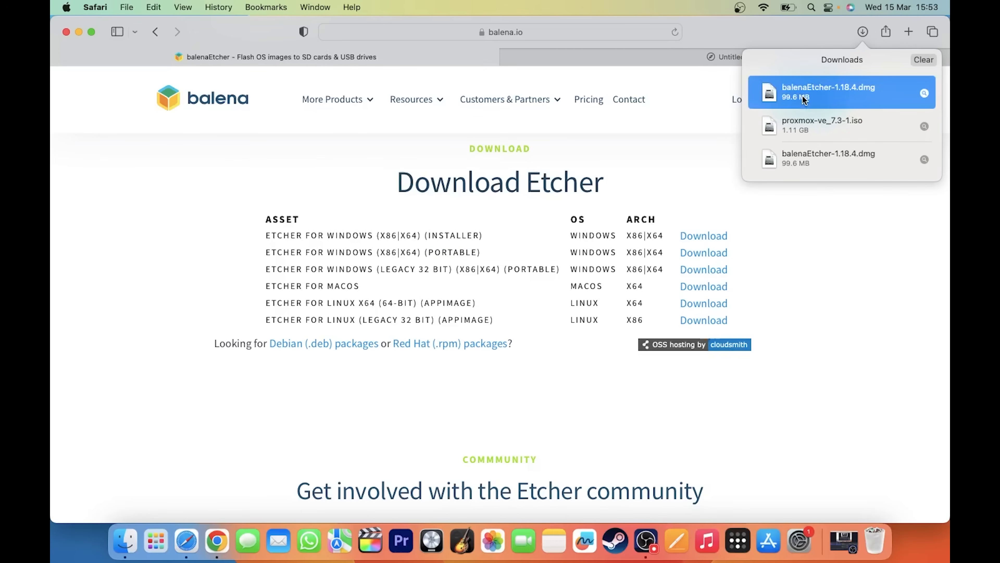
click(78, 32)
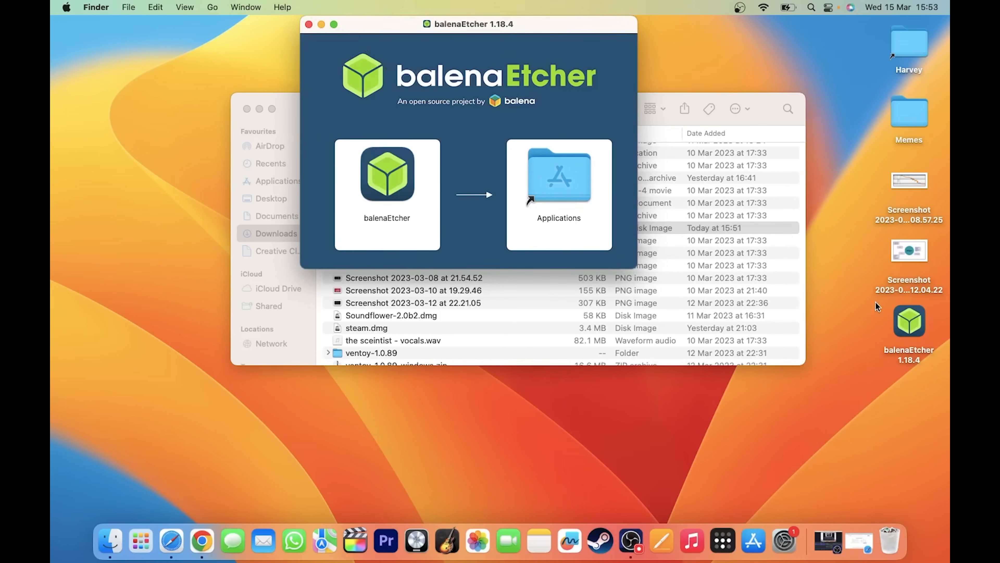
Close the installer, eject the balenaEtcher volume, and launch balenaEtcher from Spotlight
click(309, 24)
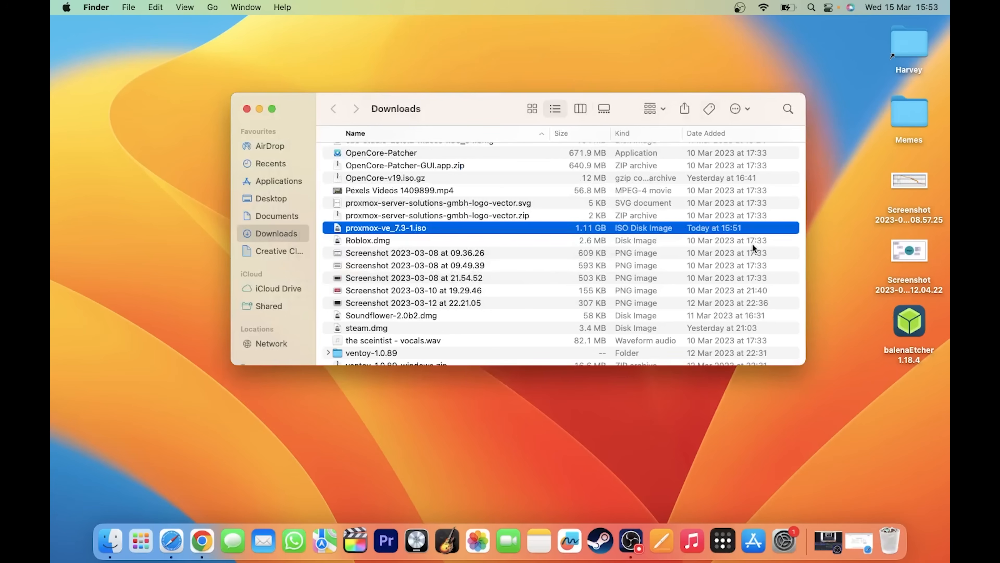
right_click(912, 329)
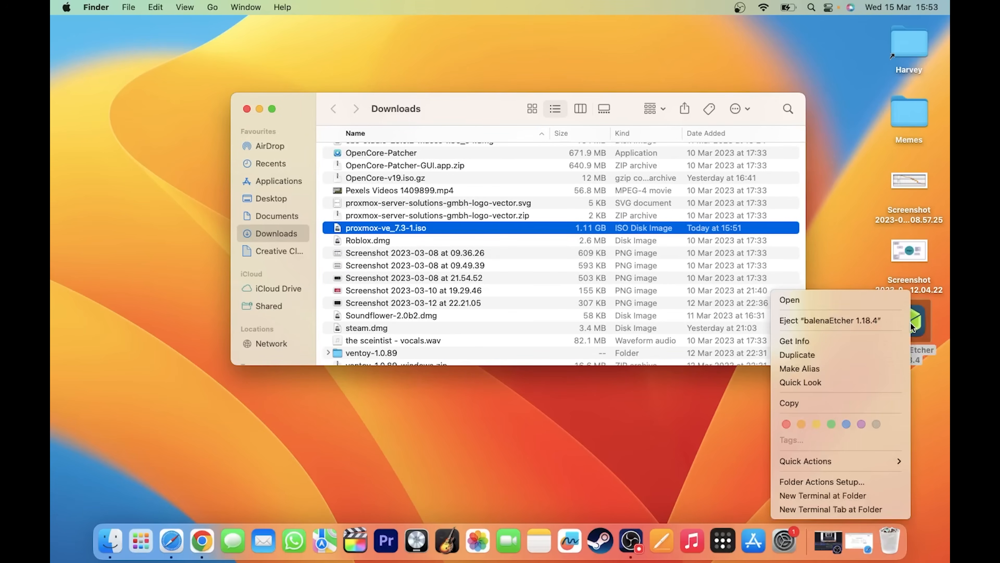
click(861, 324)
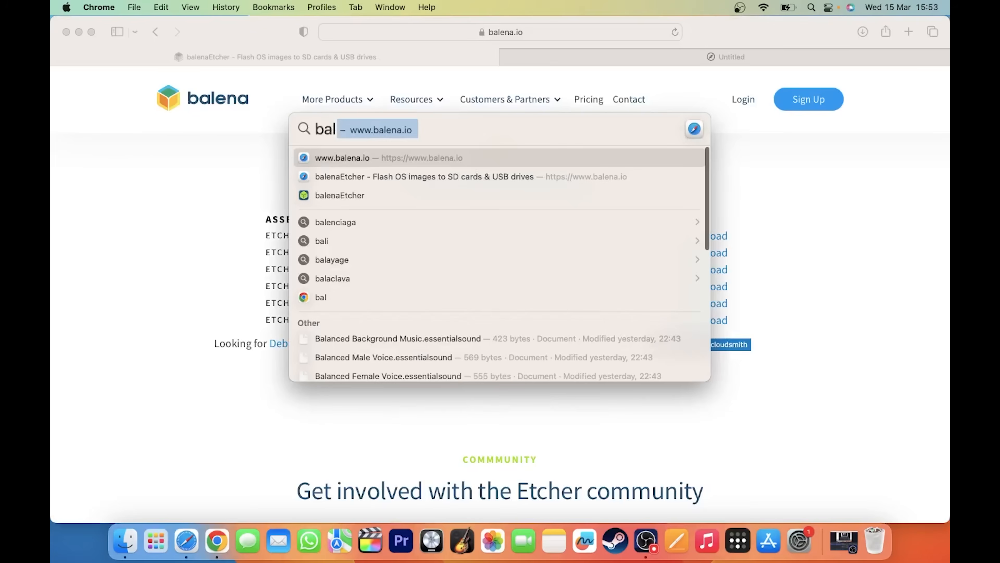
key(Down)
key(Down)
key(Return)
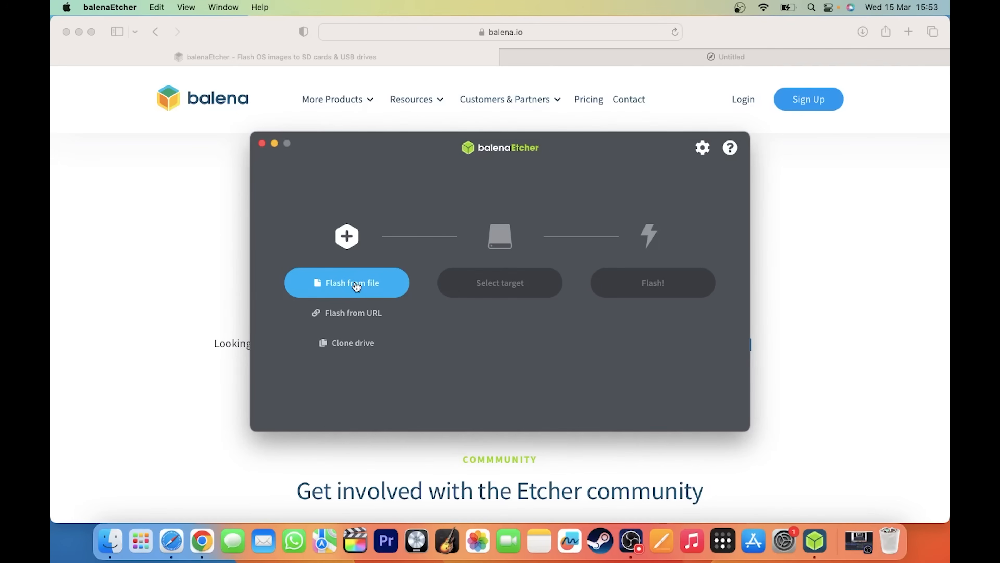
Choose proxmox-ve_7.3-1.iso as the image to flash
click(357, 287)
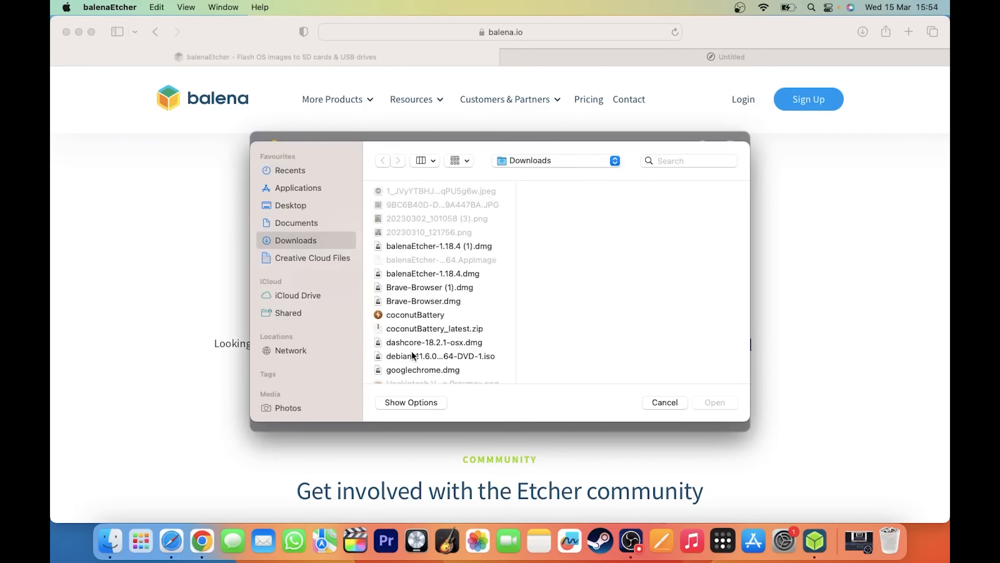
scroll(408, 299, down, 10)
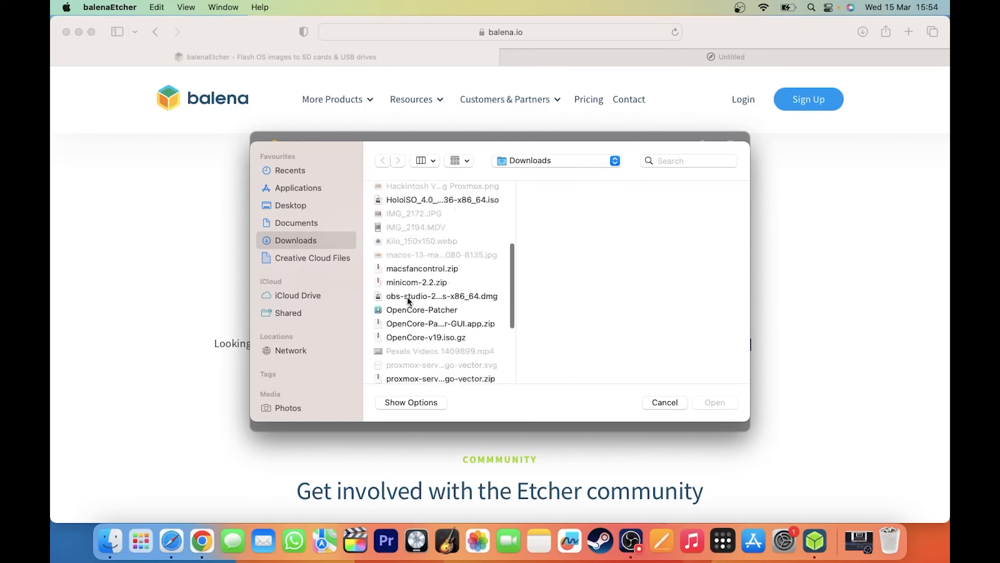
click(400, 217)
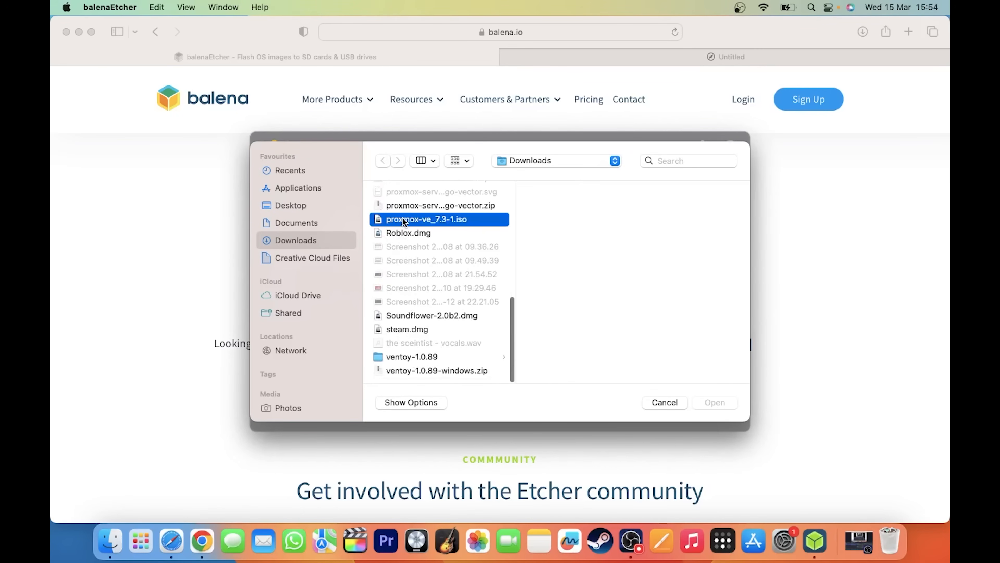
click(727, 406)
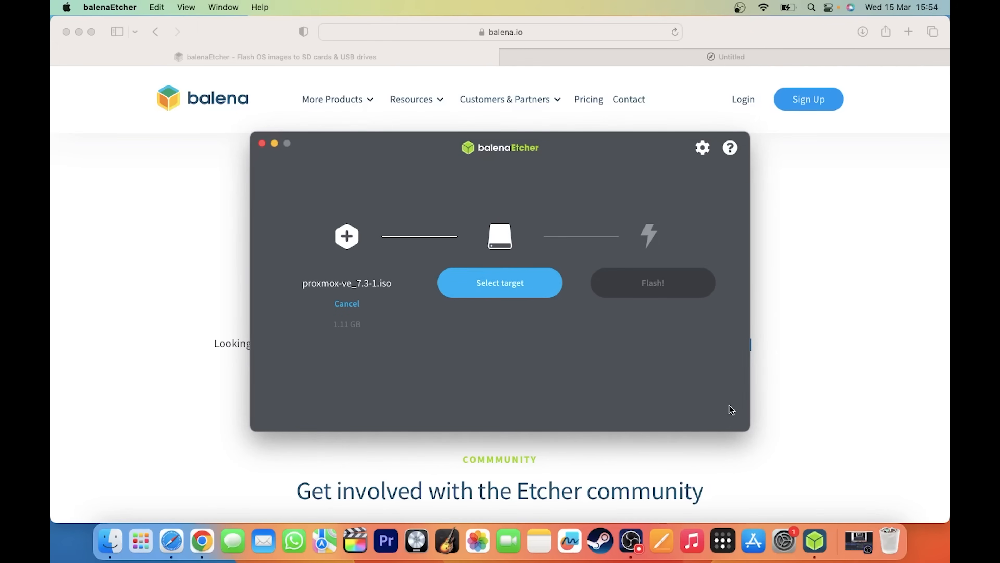
Select the 31.2 GB SanDisk Cruzer Glide drive as target and start flashing
click(483, 292)
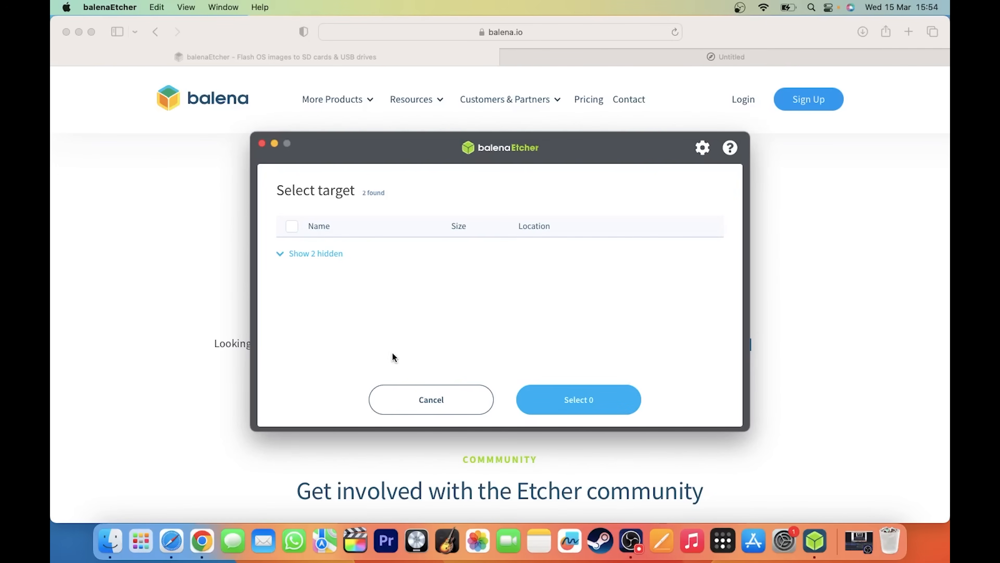
click(291, 247)
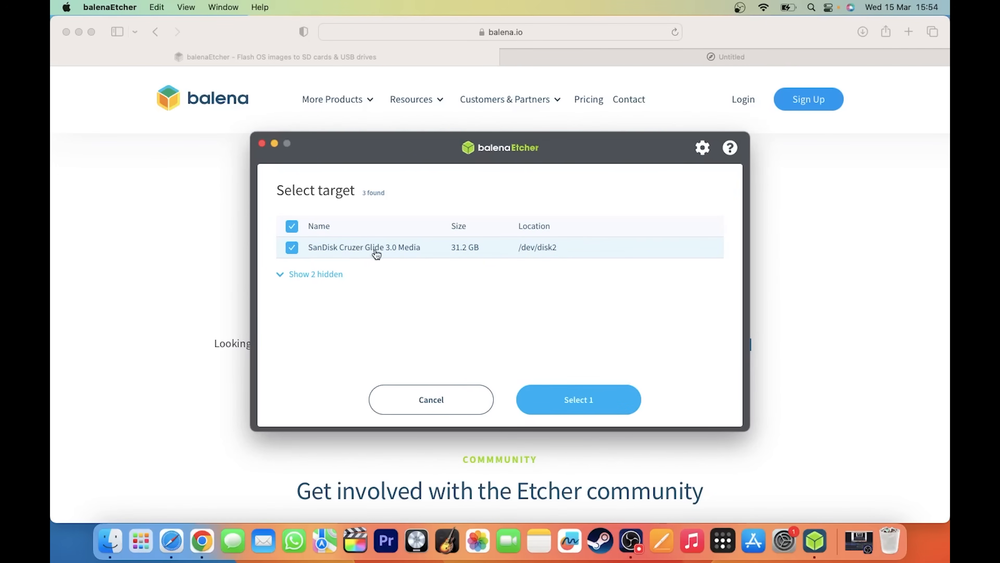
click(565, 398)
click(646, 280)
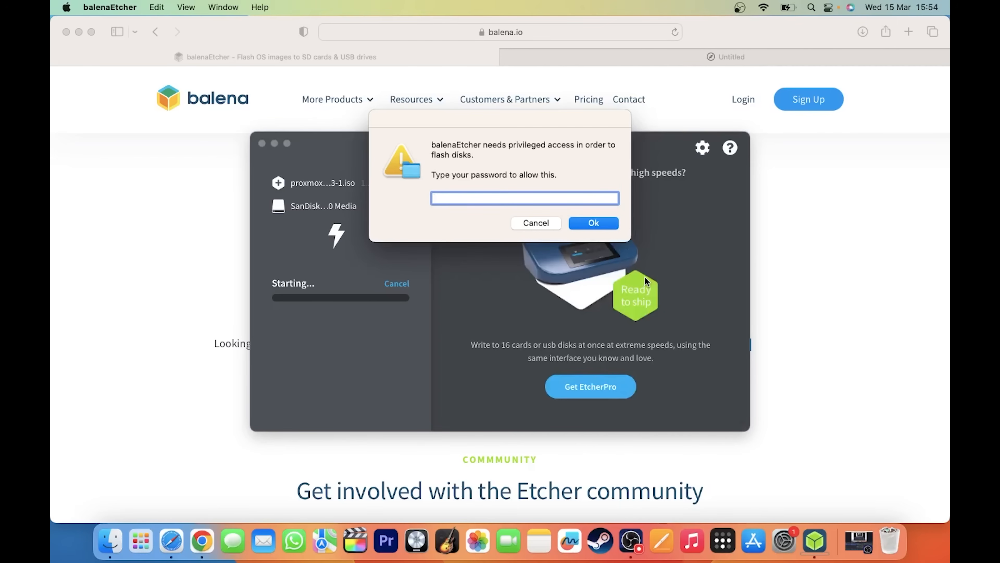
Enter the macOS account password to grant privileged access so the flash completes
text(•••••••)
key(Return)
text(•••••••••••)
key(Return)
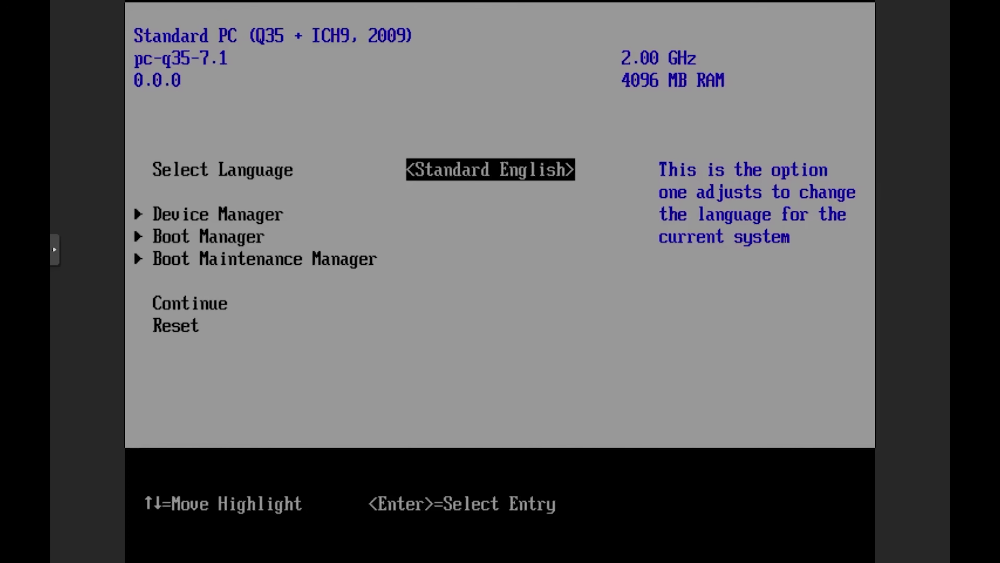
Boot from the UEFI SanDisk Cruzer Glide 3.0 entry in the firmware Boot Manager
key(Down)
key(Down)
key(Return)
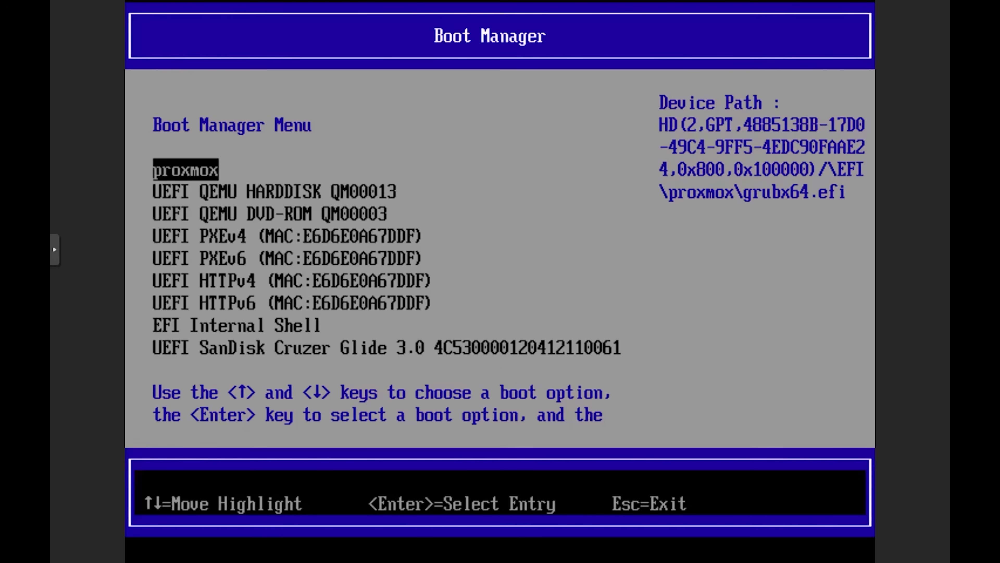
key(Down)
key(Down)
key(Down)
key(Down)
key(Down)
key(Down)
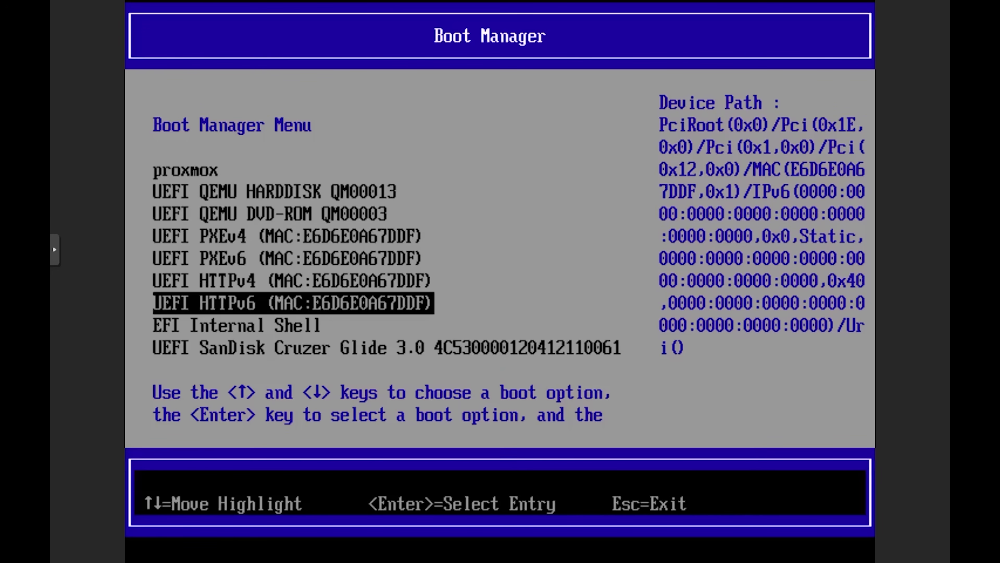
key(Down)
key(Down)
key(Up)
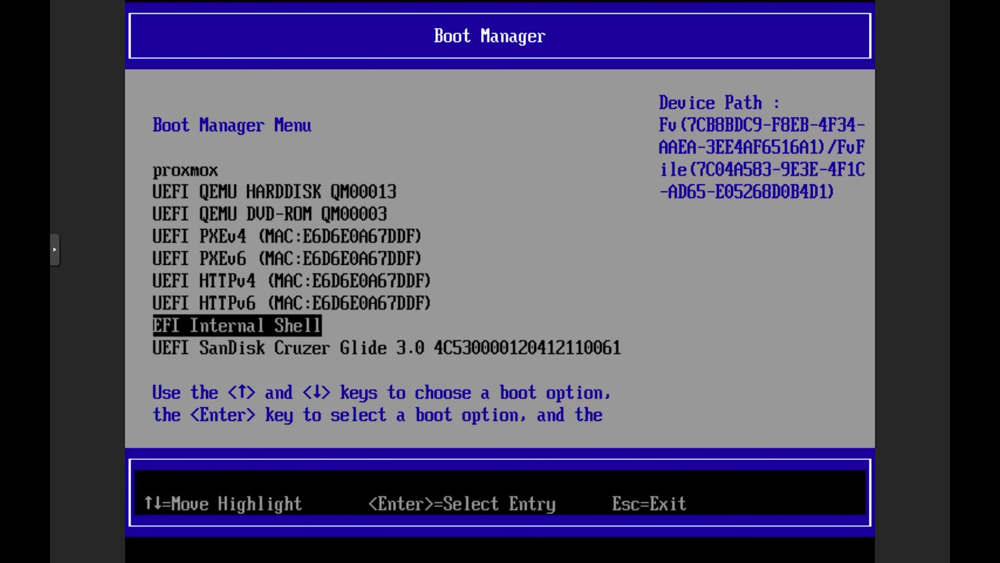
key(Down)
key(Down)
key(Down)
key(Up)
key(Up)
key(Down)
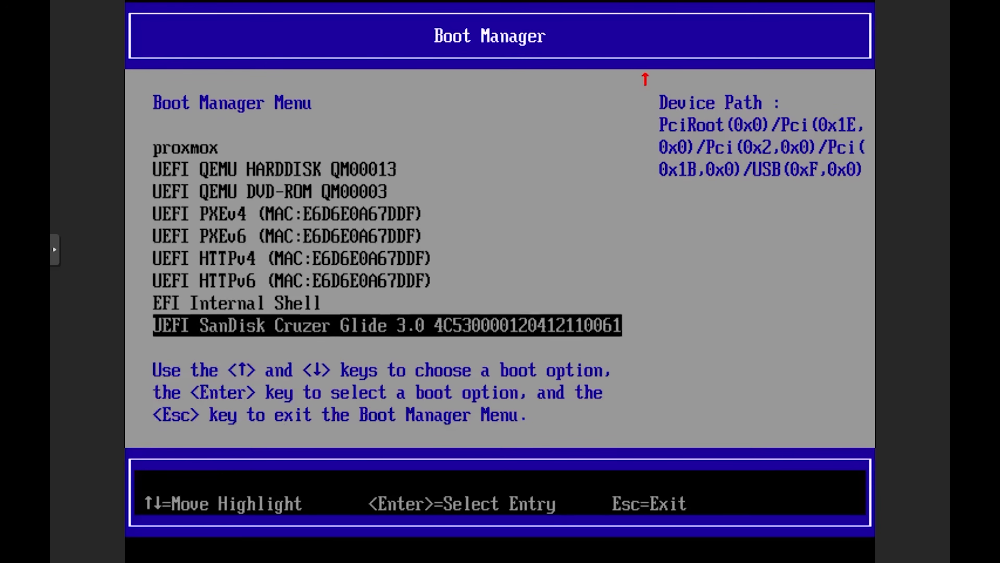
key(Up)
key(Down)
key(Down)
key(Down)
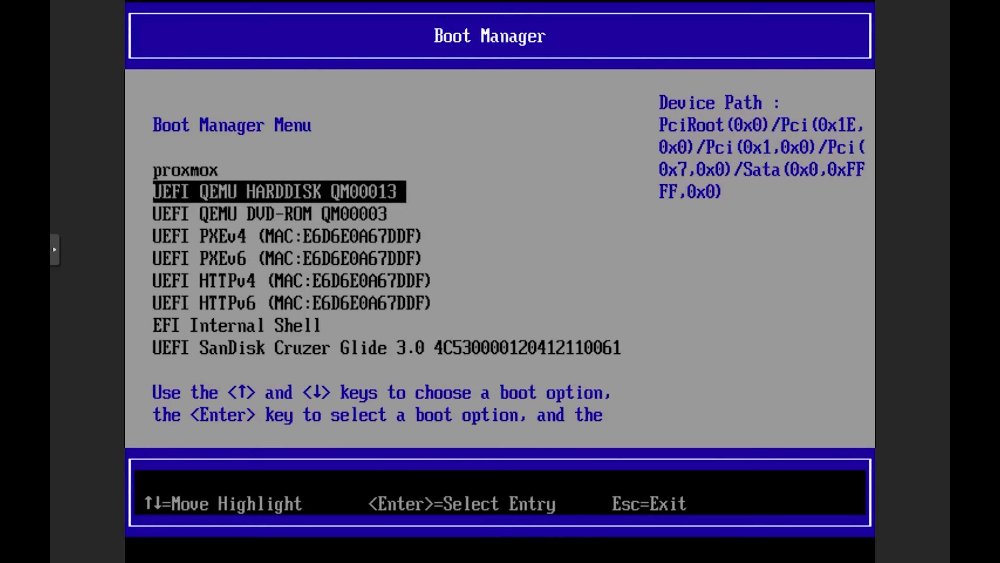
key(Up)
key(Up)
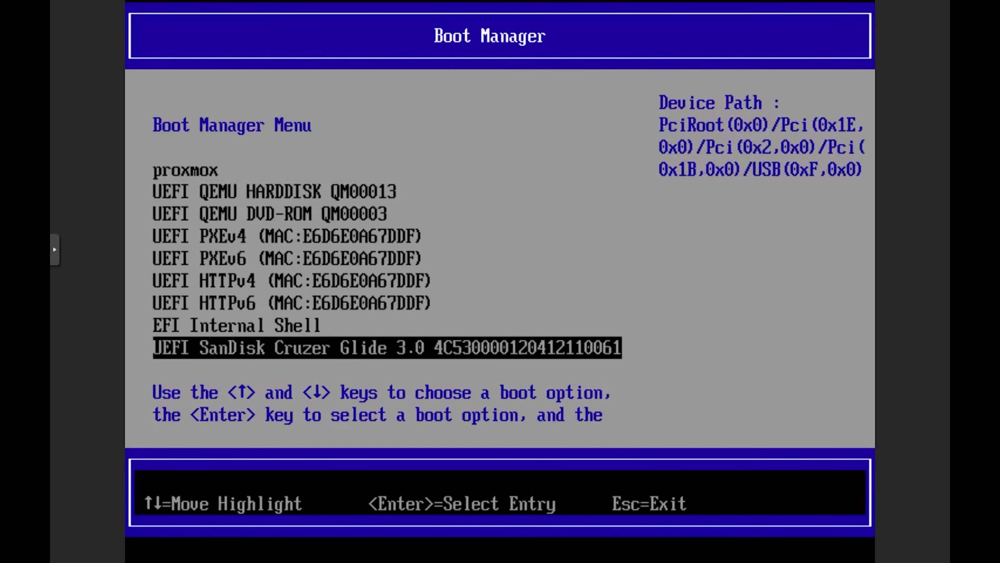
key(Return)
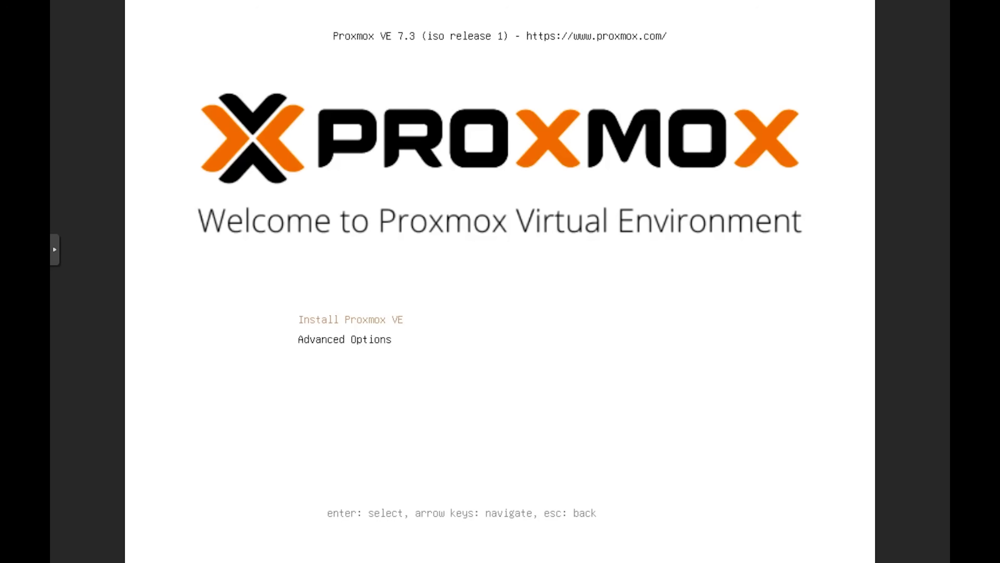
Choose Install Proxmox VE and accept the EULA
key(Return)
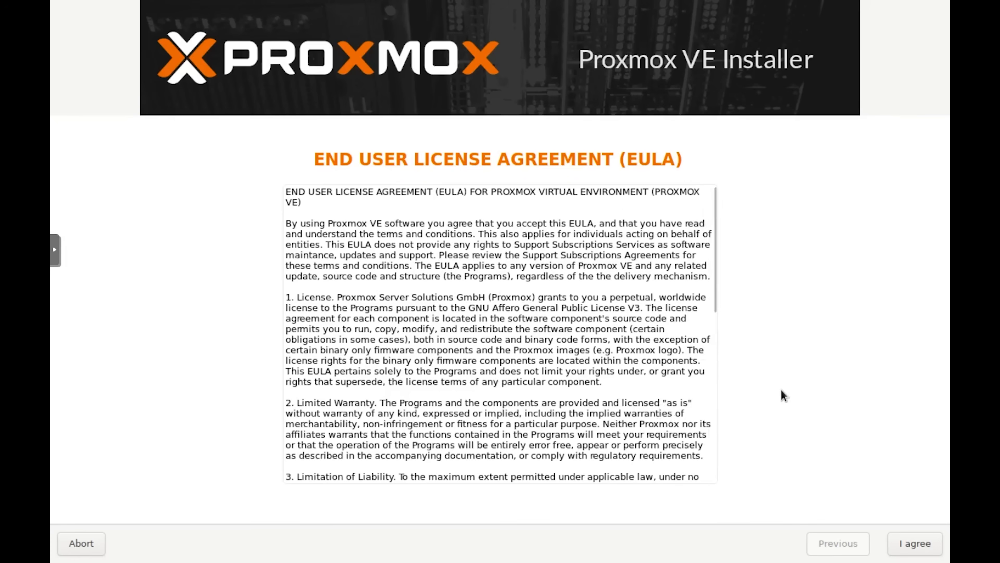
click(905, 548)
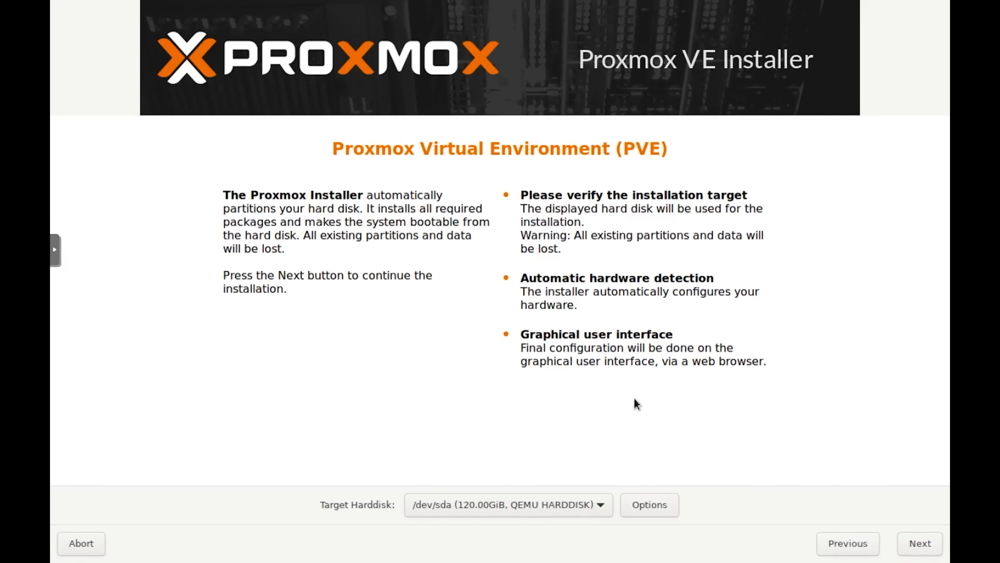
Keep /dev/sda as target disk and the United Kingdom, Europe/London settings, advancing twice
click(527, 510)
click(528, 510)
click(519, 512)
click(553, 506)
click(922, 544)
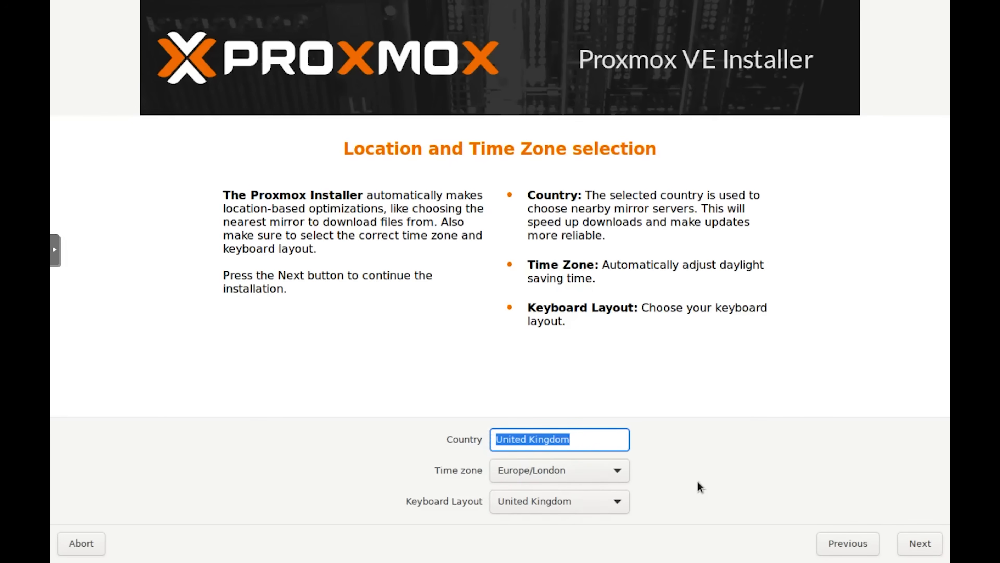
click(921, 547)
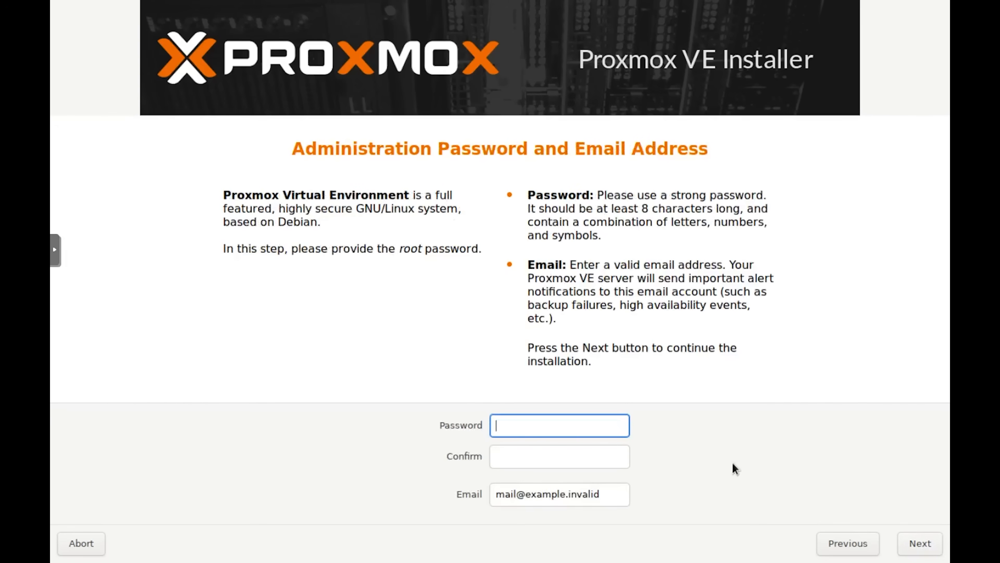
Enter and confirm the root password, fill in the administrator's e-mail, and continue
text(********)
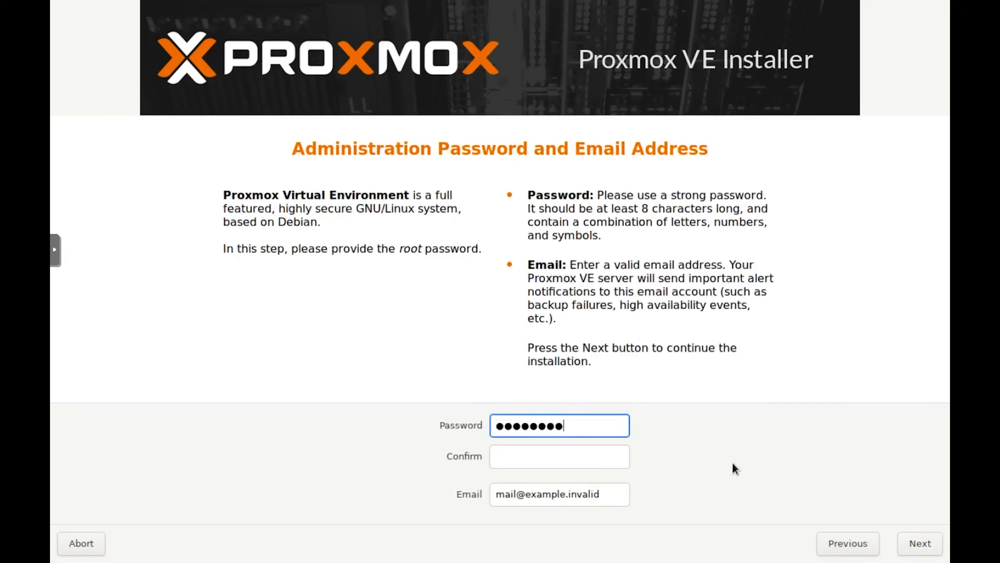
text(*)
key(Tab)
text(*********)
key(Tab)
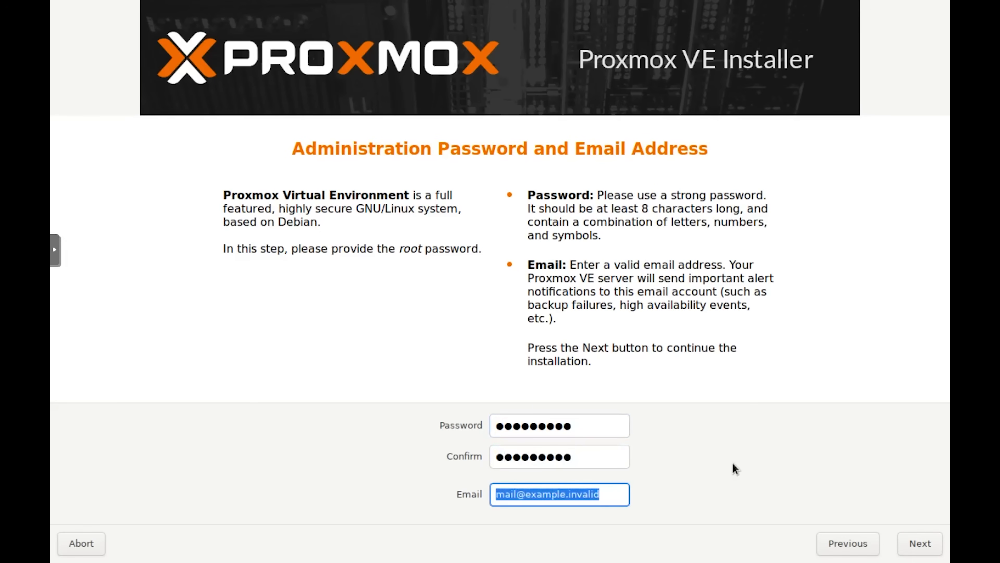
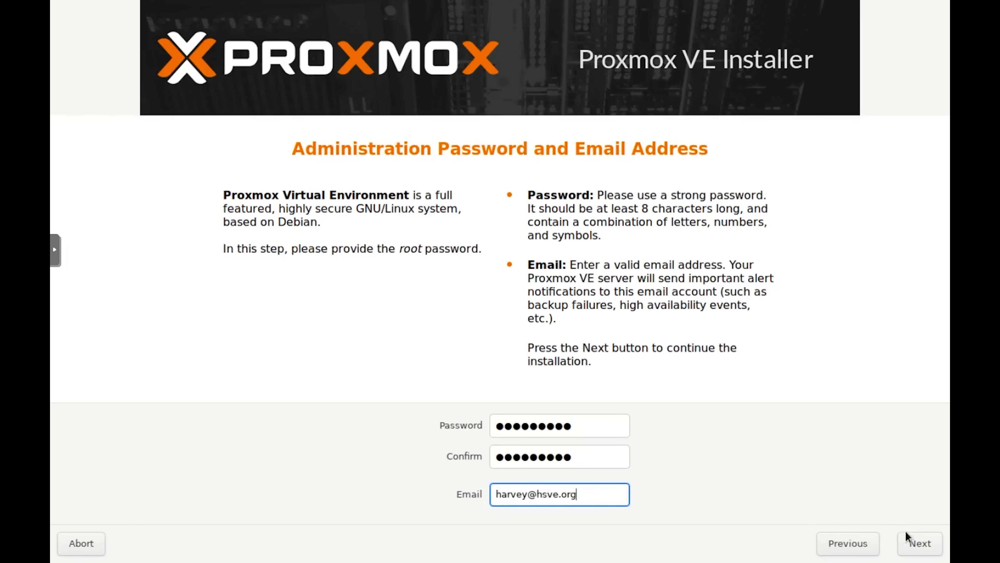
click(912, 543)
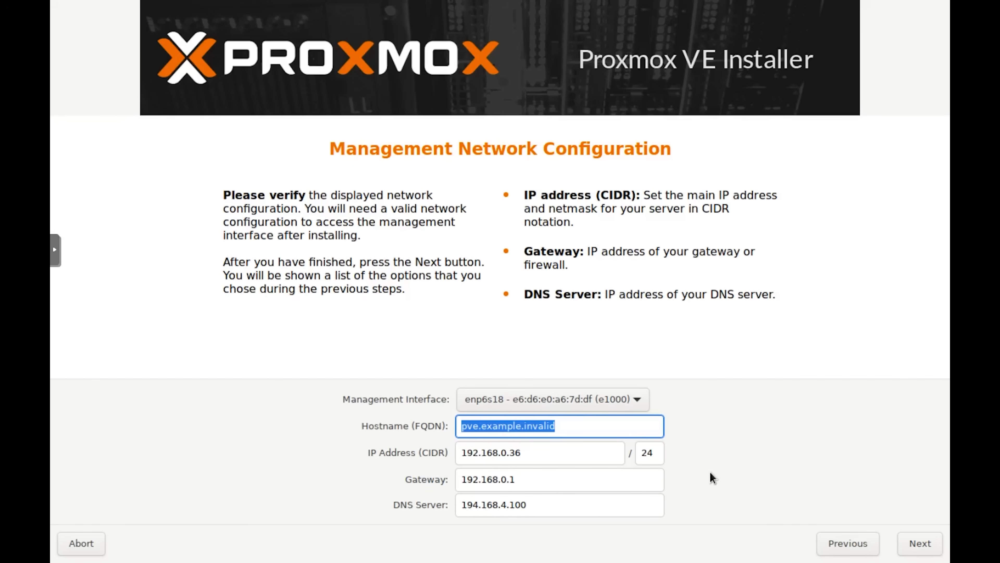
Set hostname pvehackintosh.local and DNS server 1.1.1.1, then continue to the Summary
text(pveh)
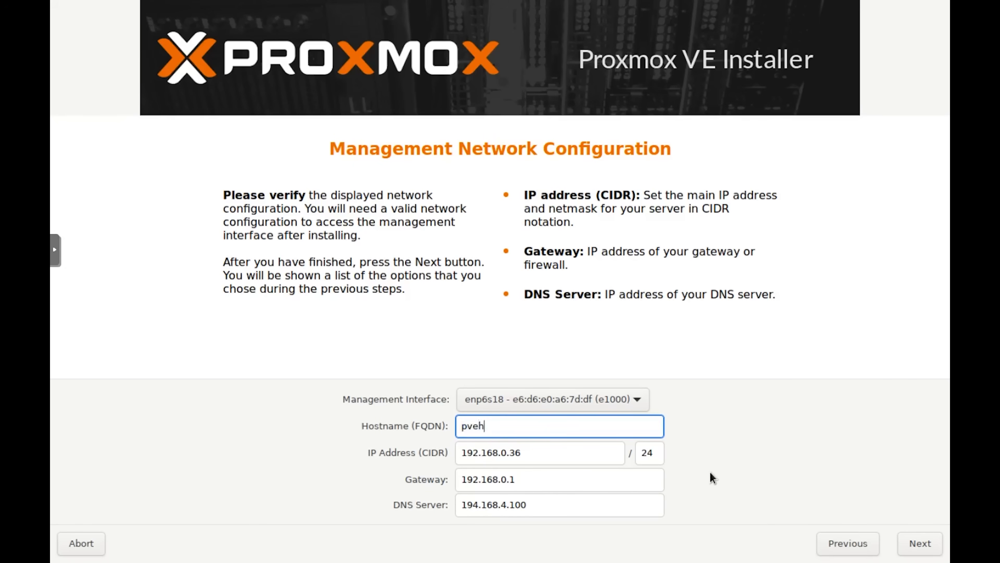
text(ackintosh.local)
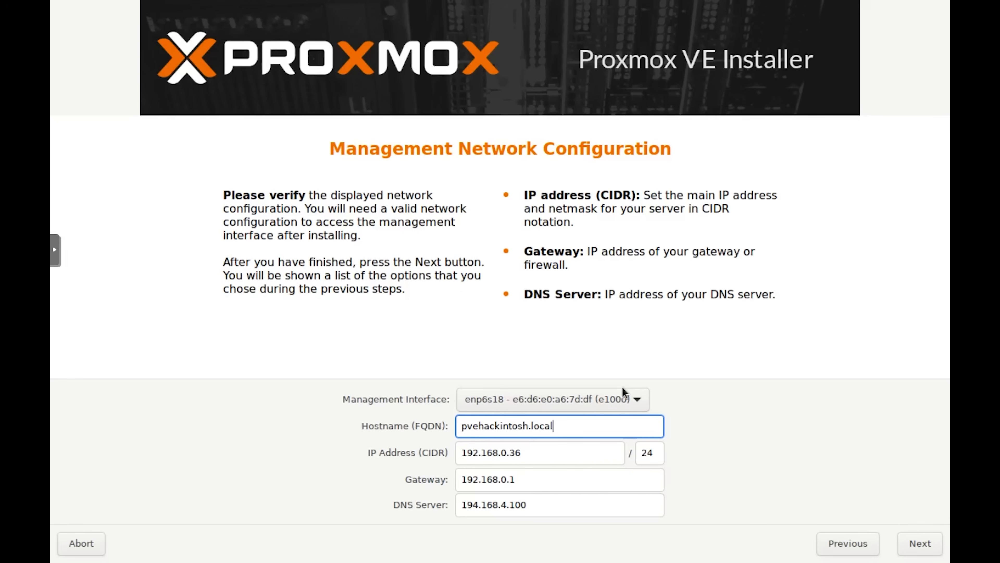
click(576, 455)
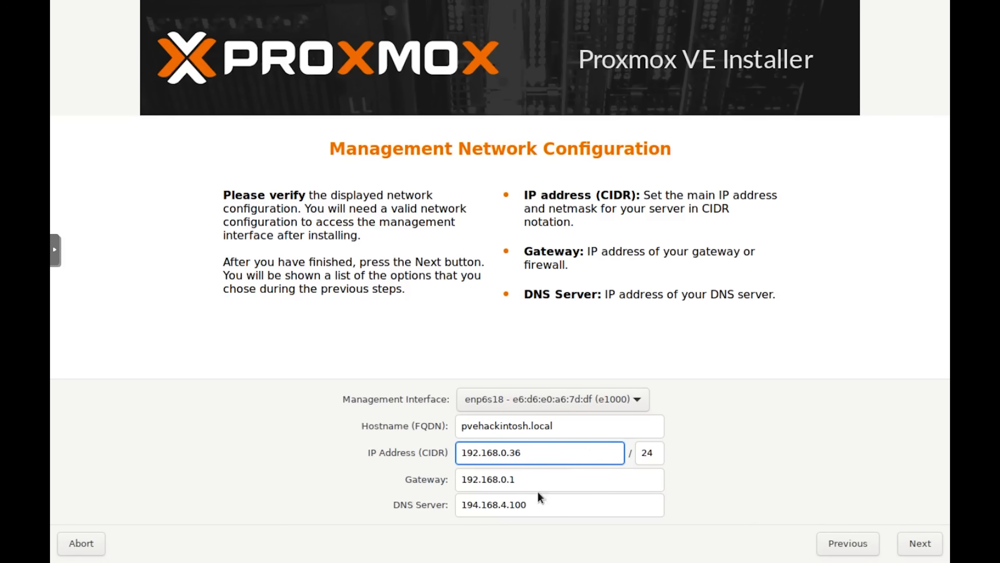
click(564, 505)
key(BackSpace)
key(BackSpace)
key(BackSpace)
key(BackSpace)
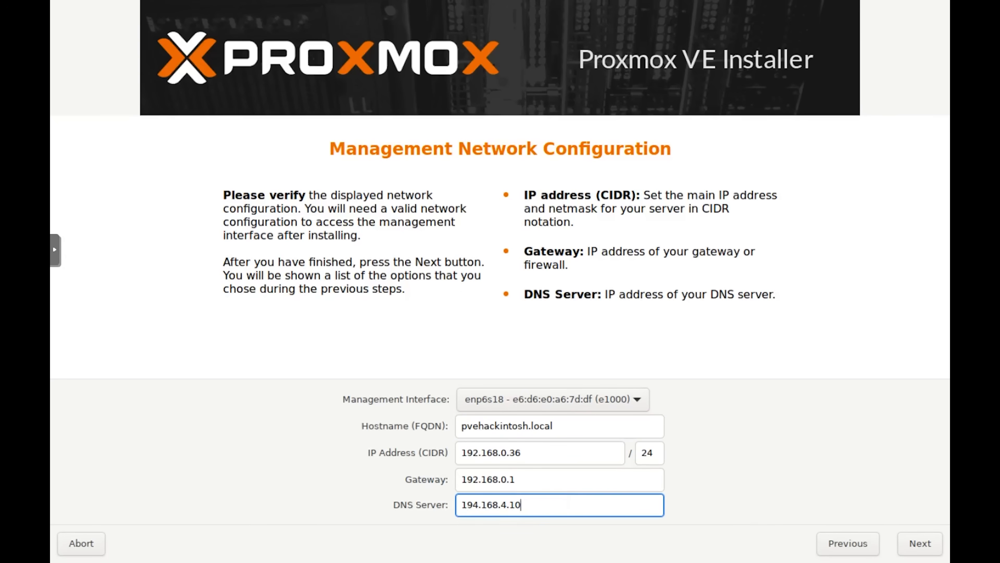
key(BackSpace)
key(BackSpace)
key(BackSpace)
key(BackSpace)
key(BackSpace)
key(BackSpace)
key(BackSpace)
key(BackSpace)
key(BackSpace)
text(1.1.1.1)
click(922, 548)
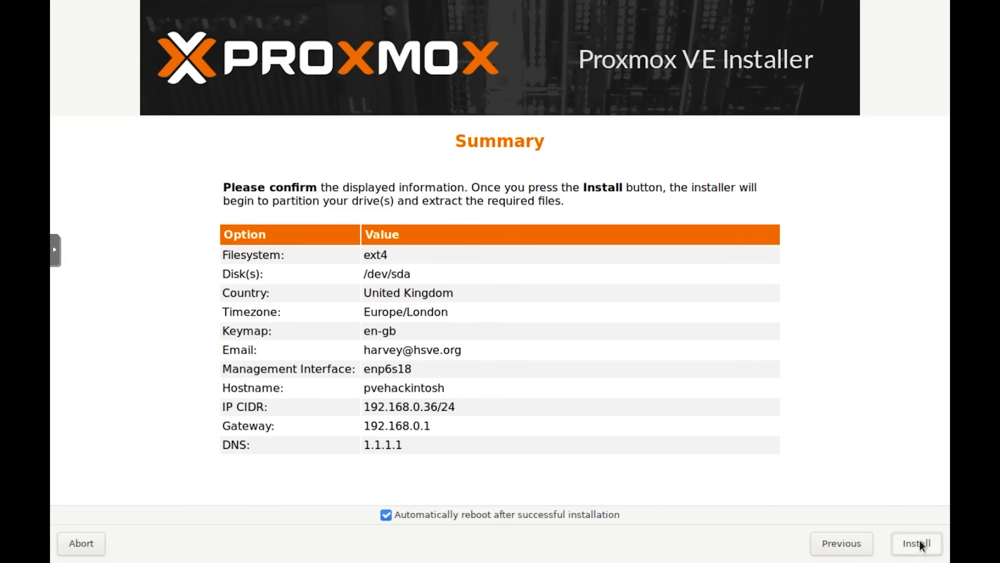
Start the Proxmox VE installation from the Summary page, leaving automatic reboot enabled
click(924, 548)
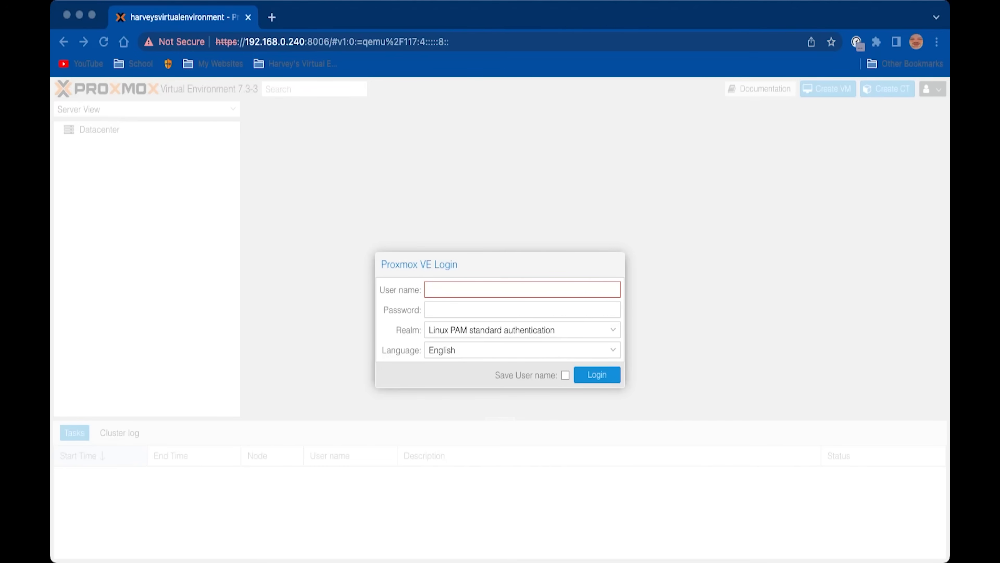
Log in to the Proxmox web interface as root, then enter 'archive org' in a new tab
click(429, 289)
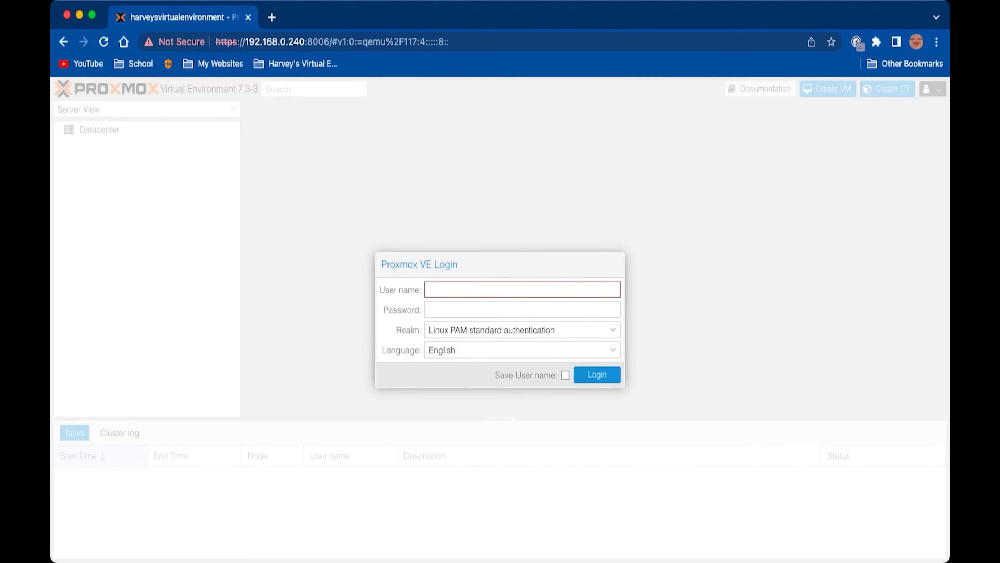
text(root)
key(Tab)
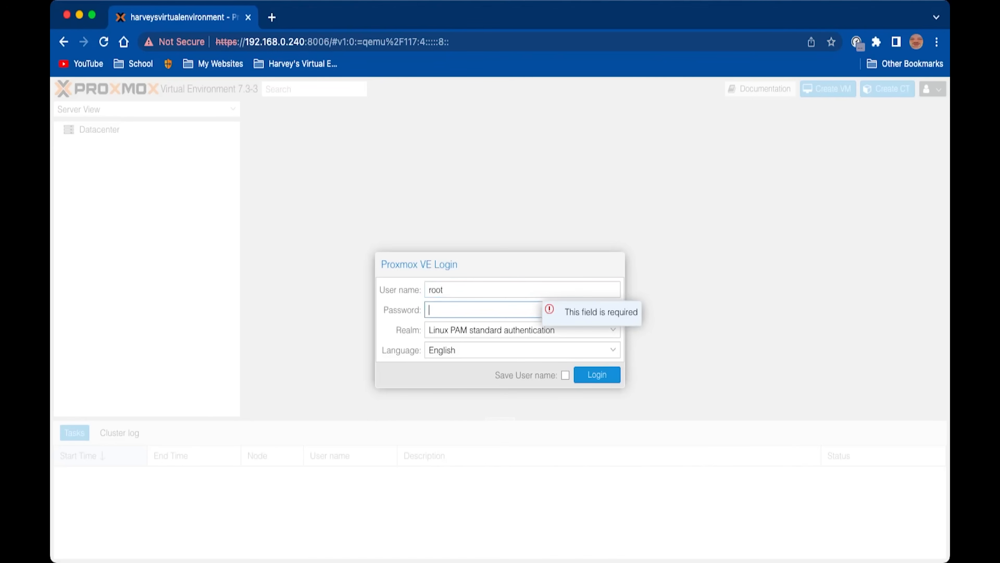
text(•••••••••••••••••••••••)
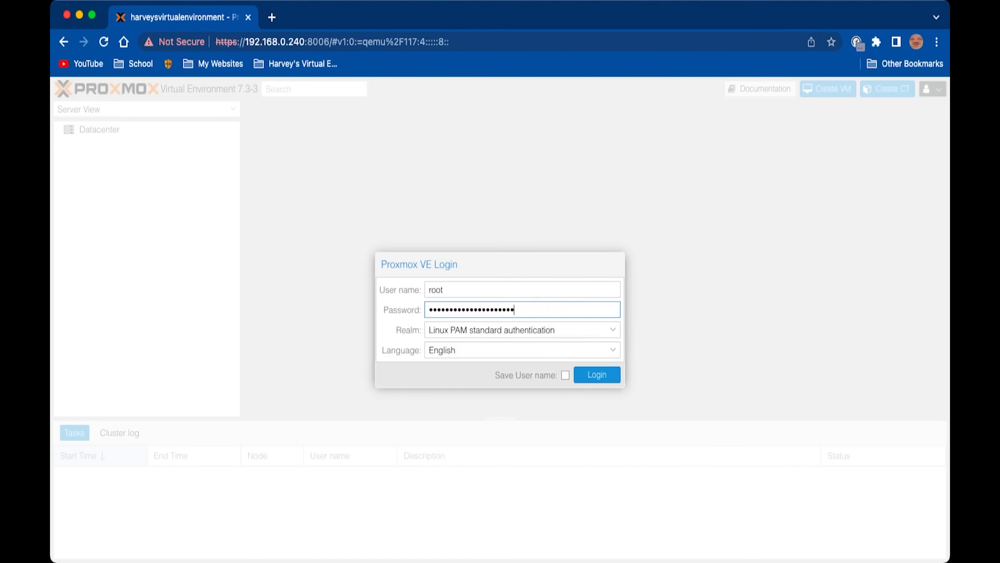
key(Return)
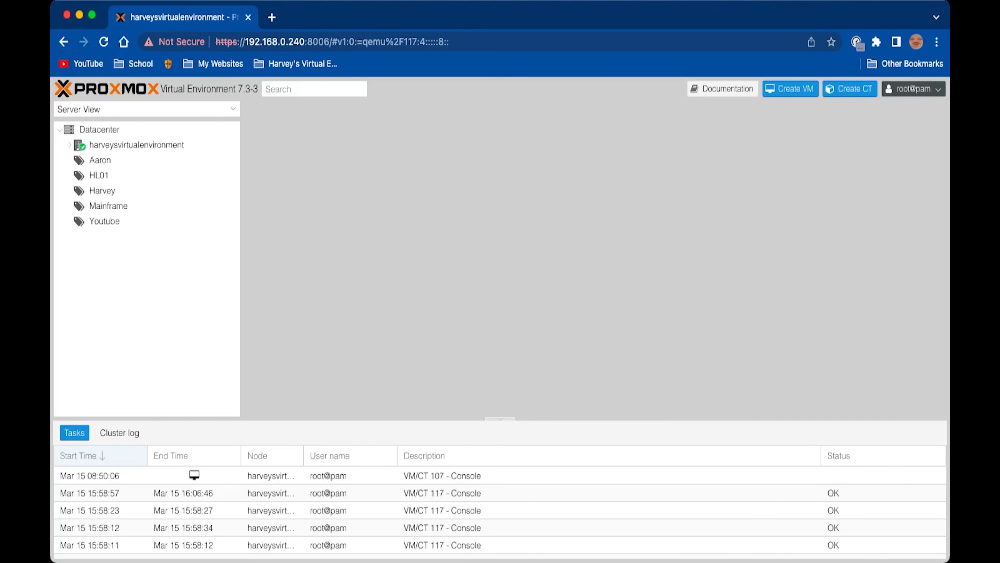
key(super+t)
text(arch)
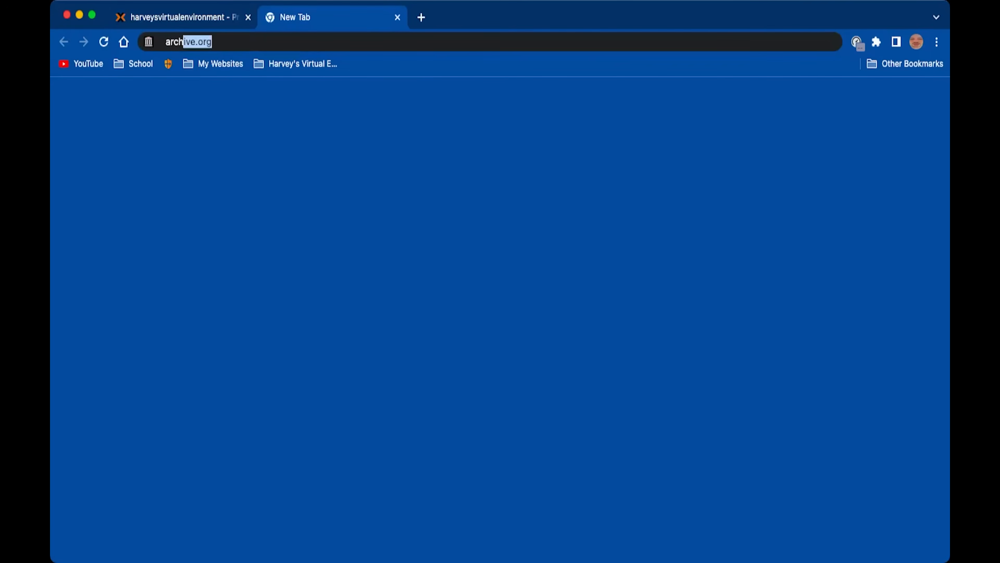
text(ive org)
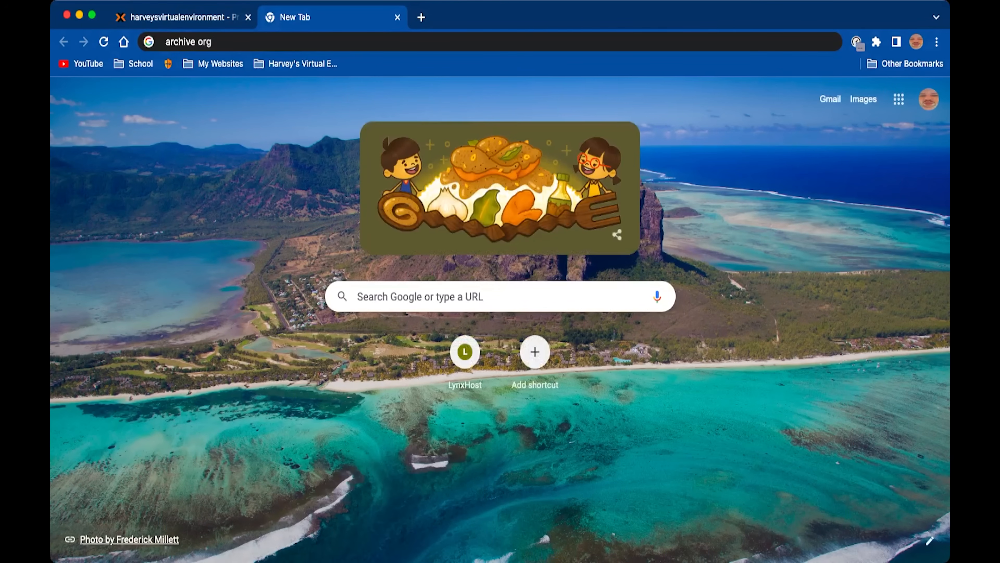
Open the archive.org macOS ISO collection and scroll through its list of available versions
key(Return)
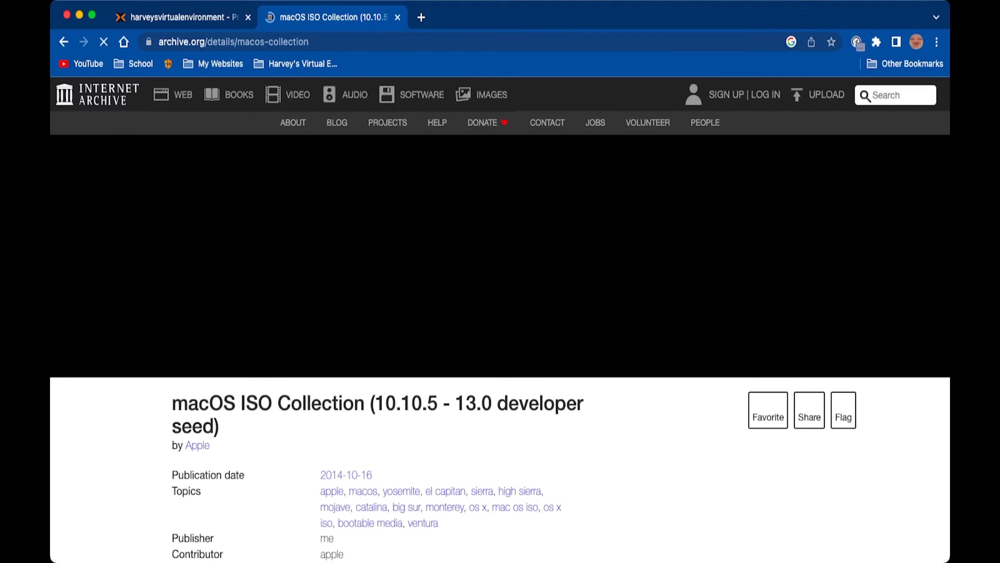
scroll(500, 319, down, 15)
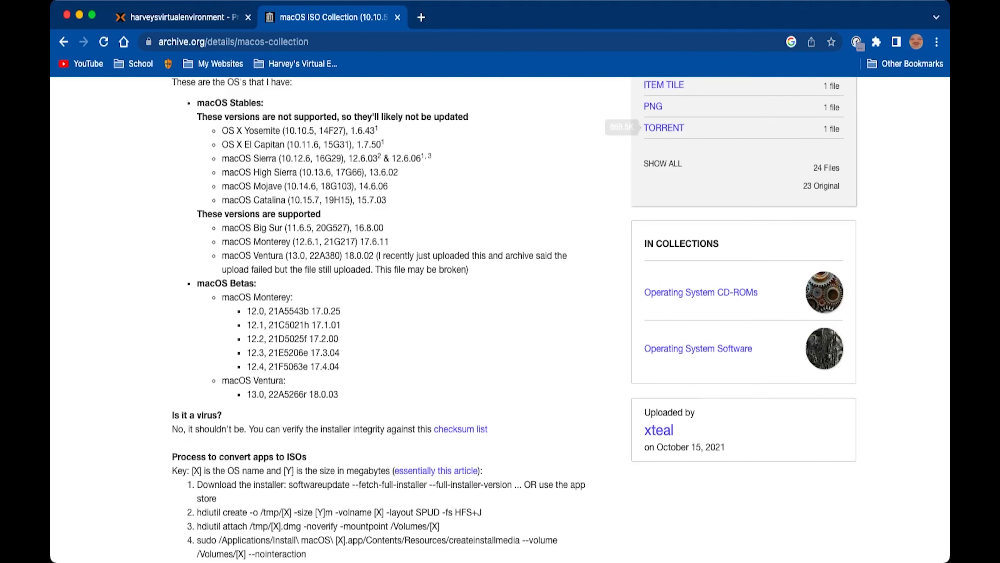
scroll(500, 319, up, 2)
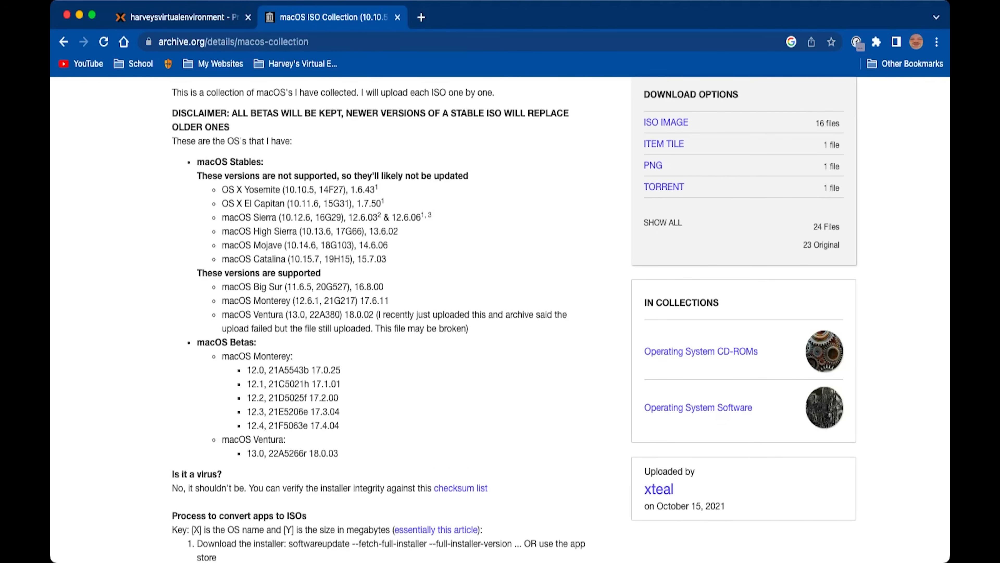
scroll(501, 319, up, 5)
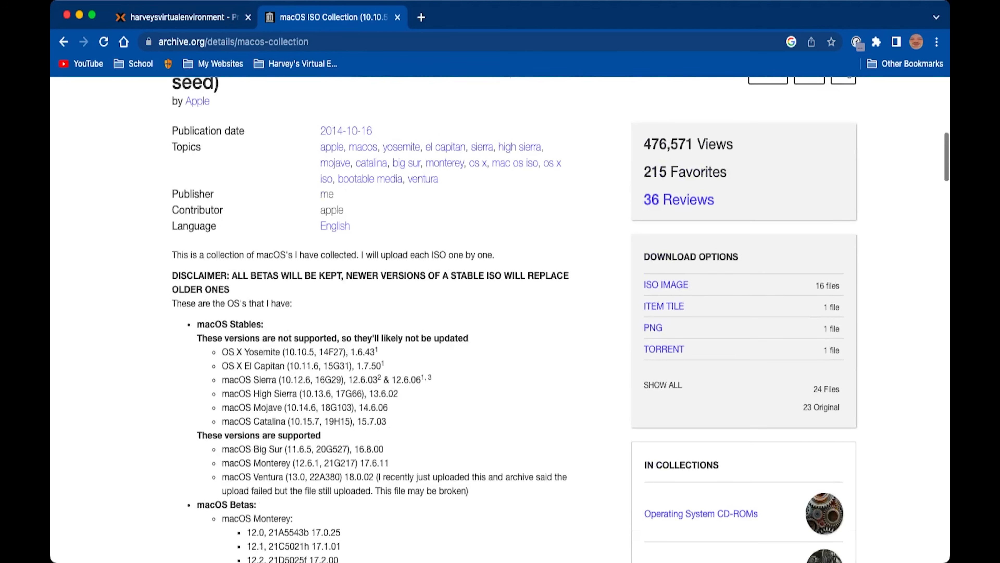
scroll(500, 319, down, 3)
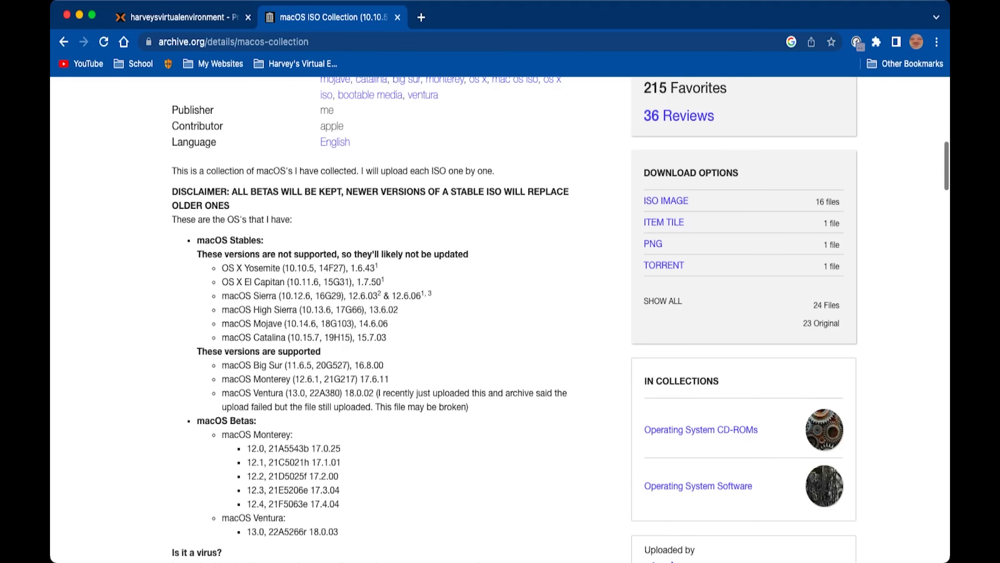
scroll(500, 319, up, 2)
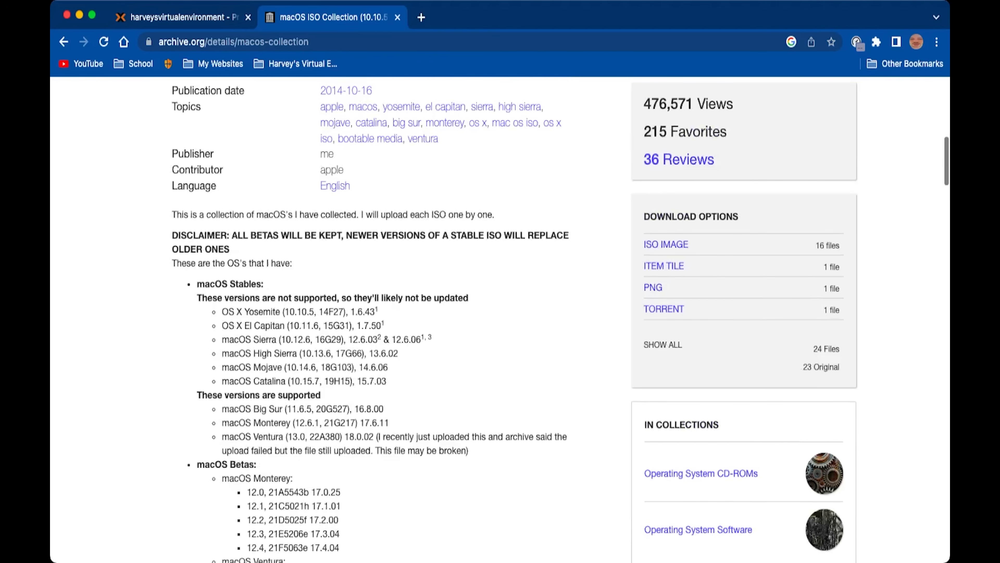
key(super+t)
Search 'opencore kvm iso' and scroll the KVM-Opencore GitHub releases page to the v19 assets
text(openc)
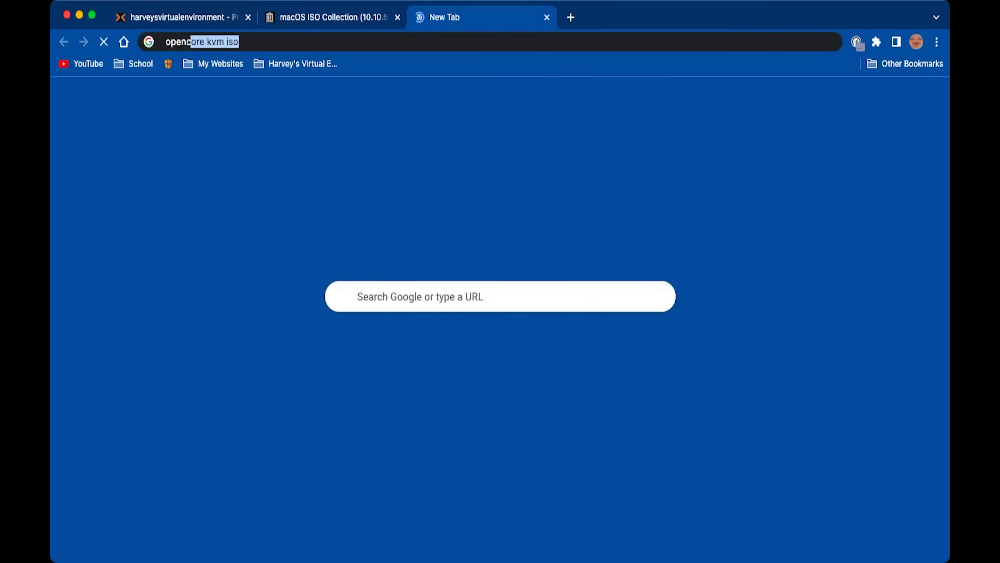
key(Return)
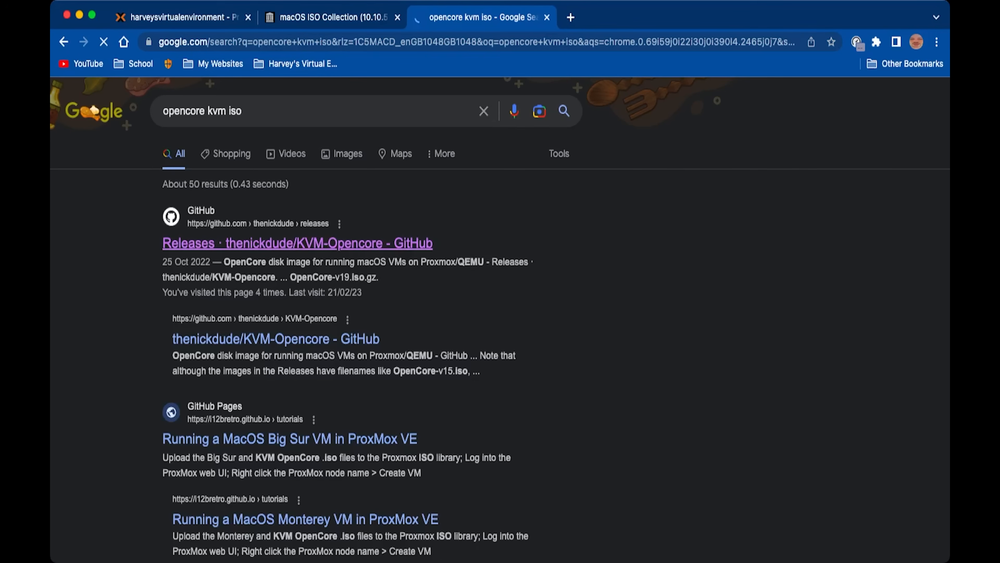
key(ctrl+shift+Tab)
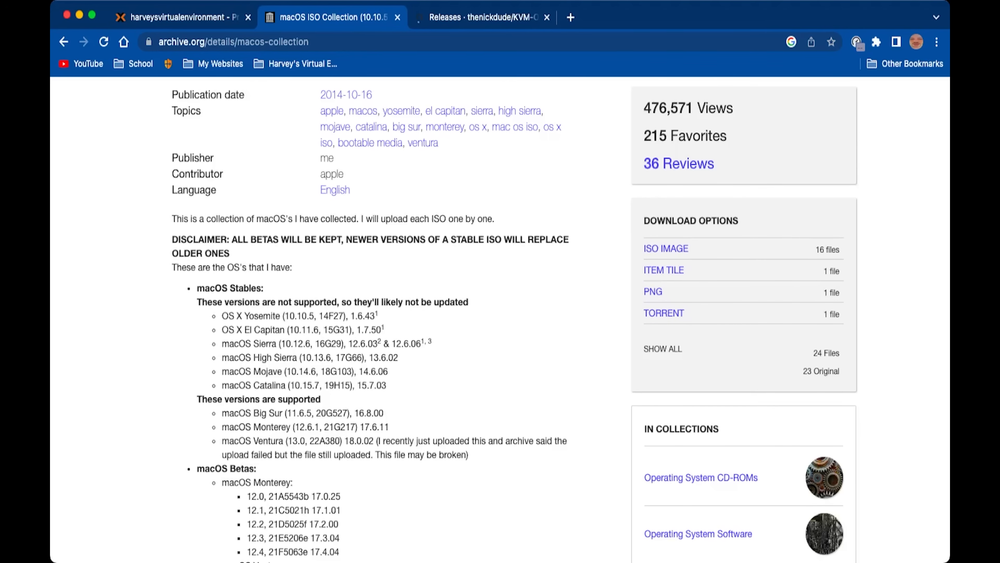
key(ctrl+Tab)
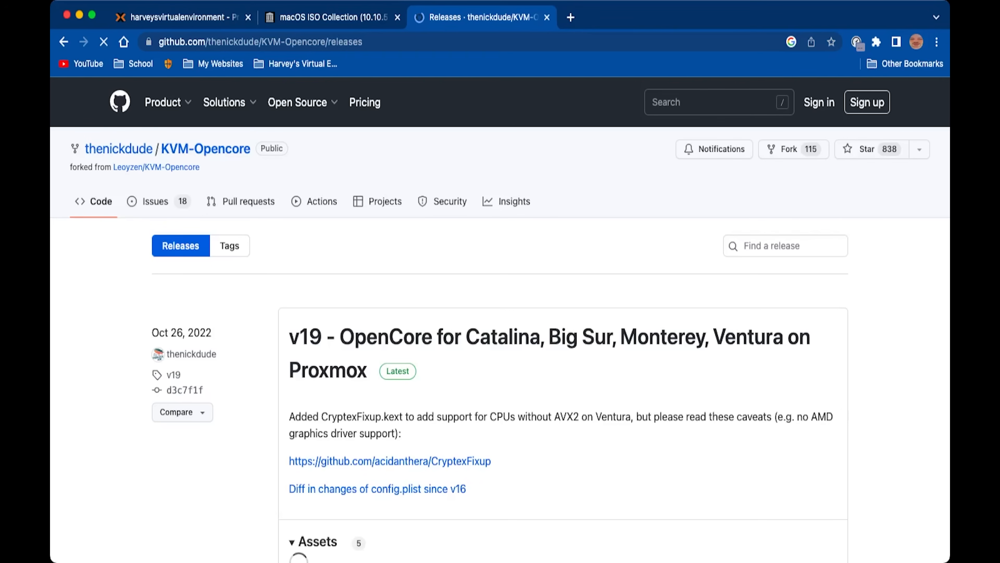
scroll(500, 315, down, 5)
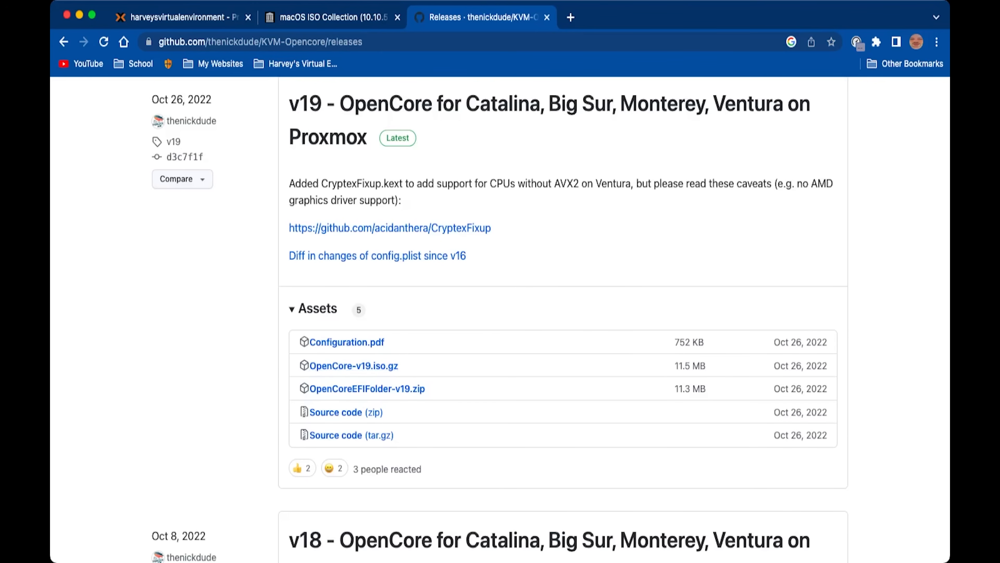
click(183, 17)
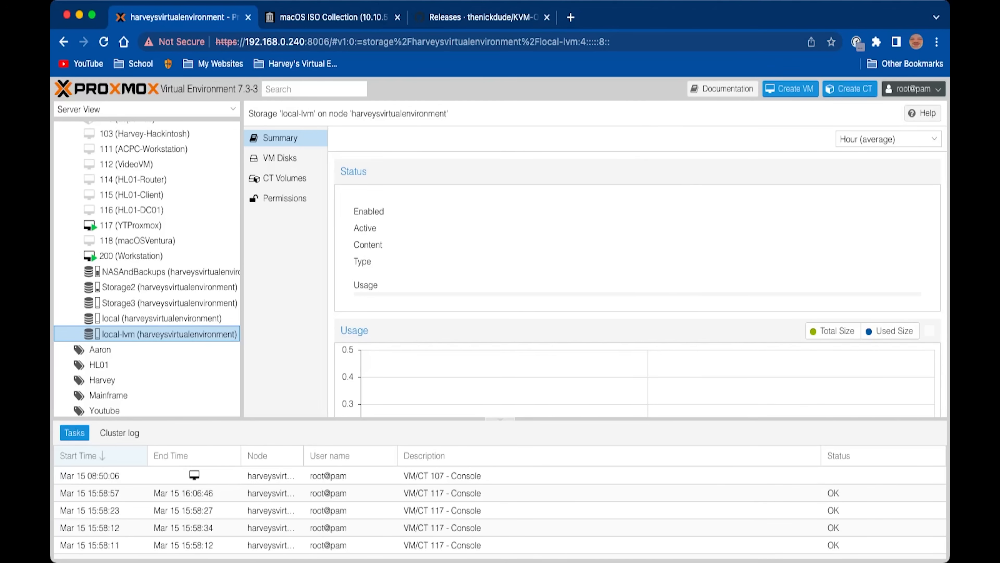
Review the local storage's ISO images, cancel the upload form, and return to harveysvirtualenvironment
click(125, 319)
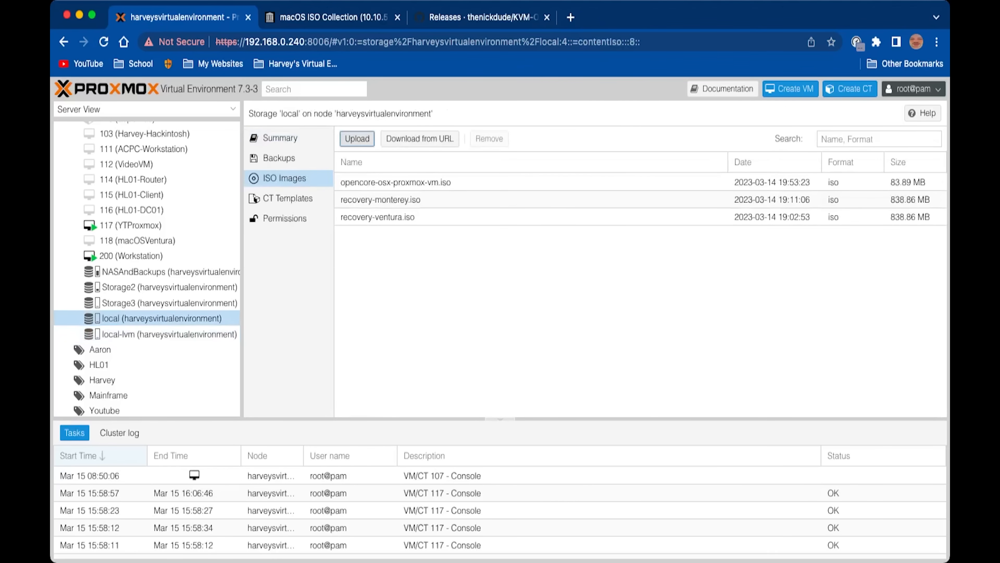
click(357, 138)
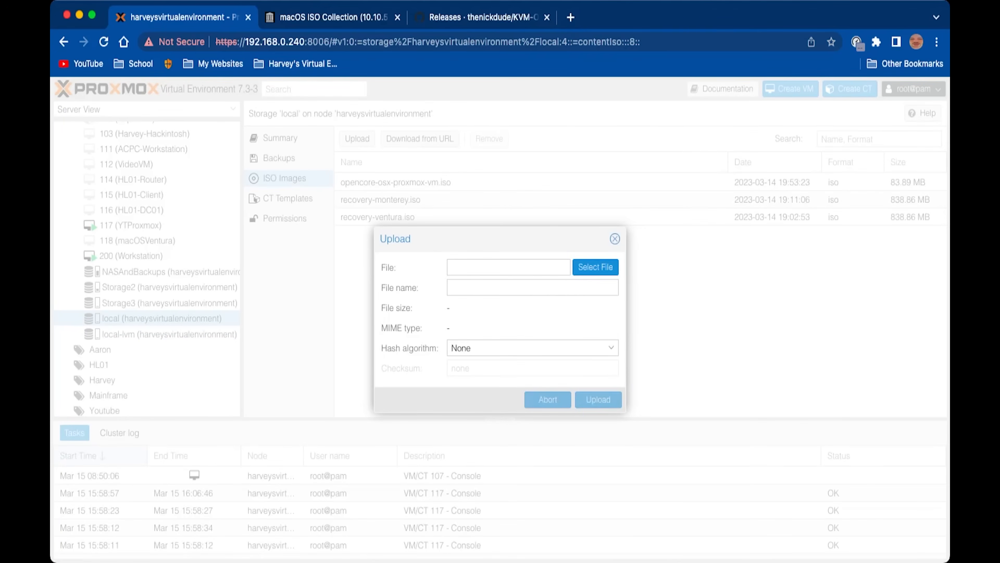
key(Escape)
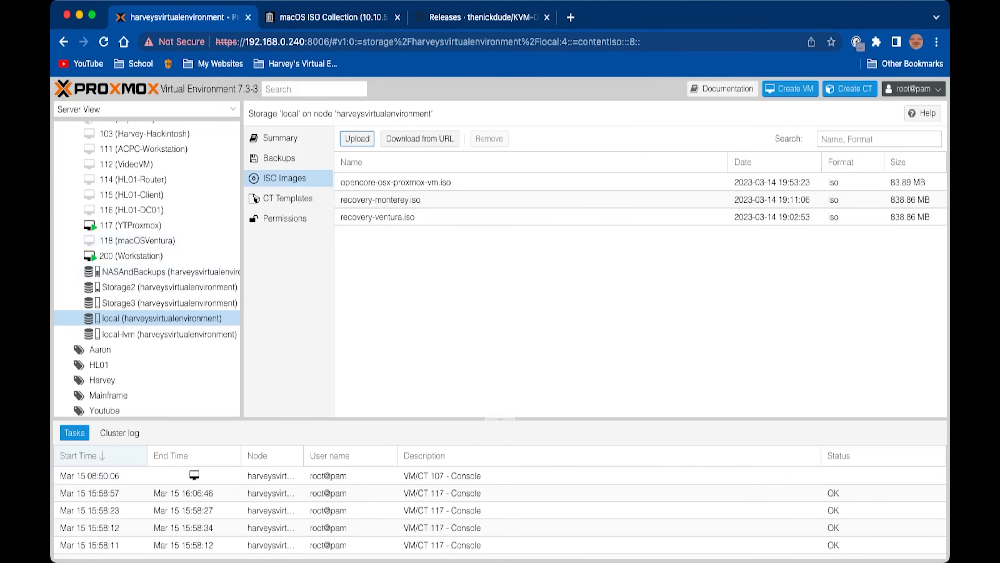
click(136, 146)
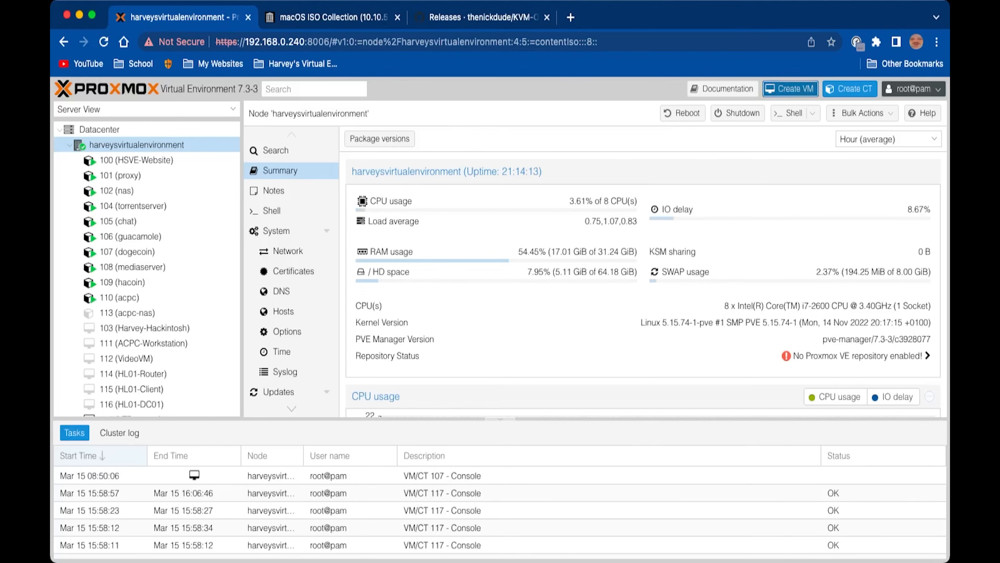
Begin a new VM with VM ID 1000 and the name macOSVentura
click(790, 89)
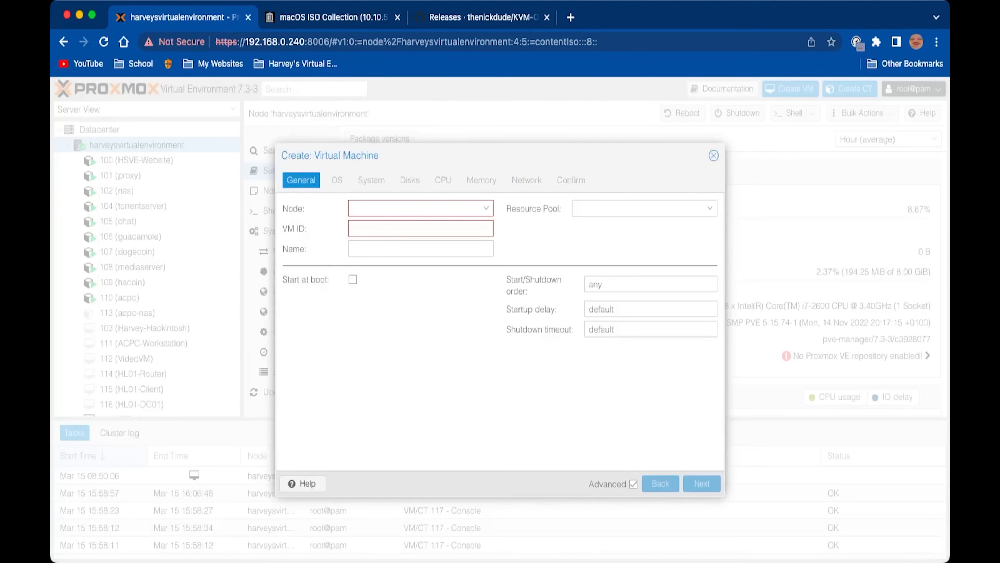
click(367, 228)
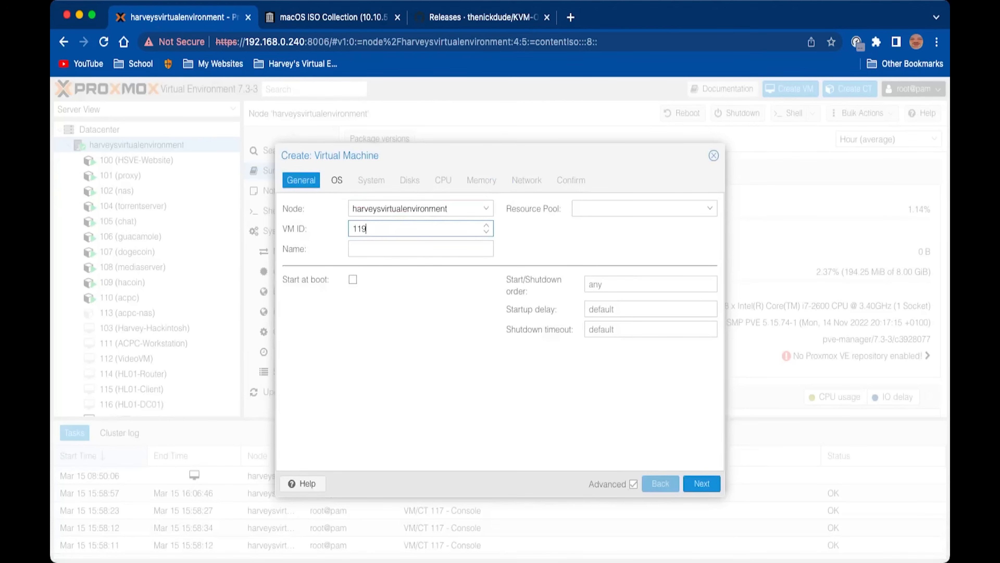
key(BackSpace)
key(BackSpace)
text(000)
key(Tab)
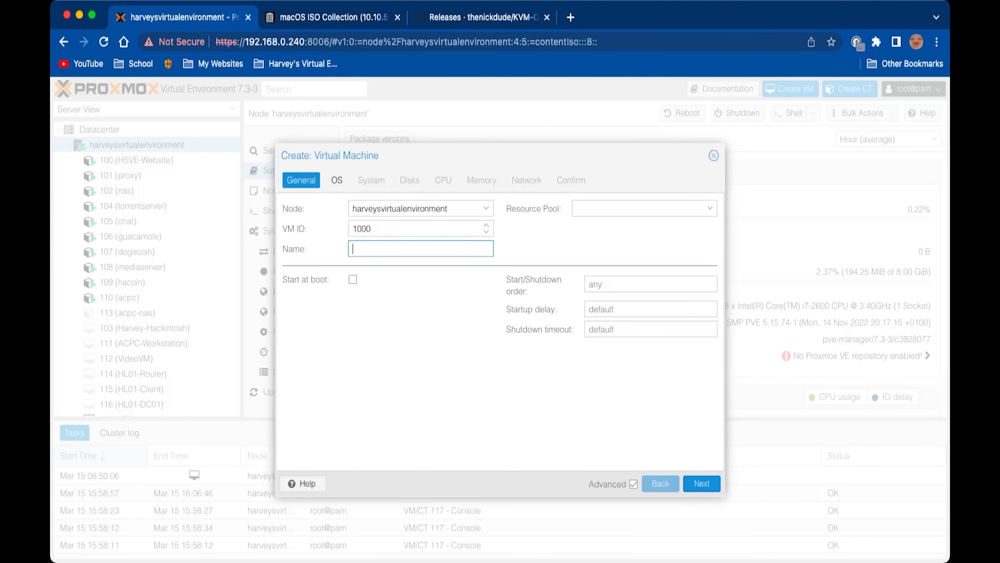
text(macOSVentura)
Choose OpenCore-v19.iso from NASAndBackups as the boot ISO and set guest OS type to Other
click(337, 180)
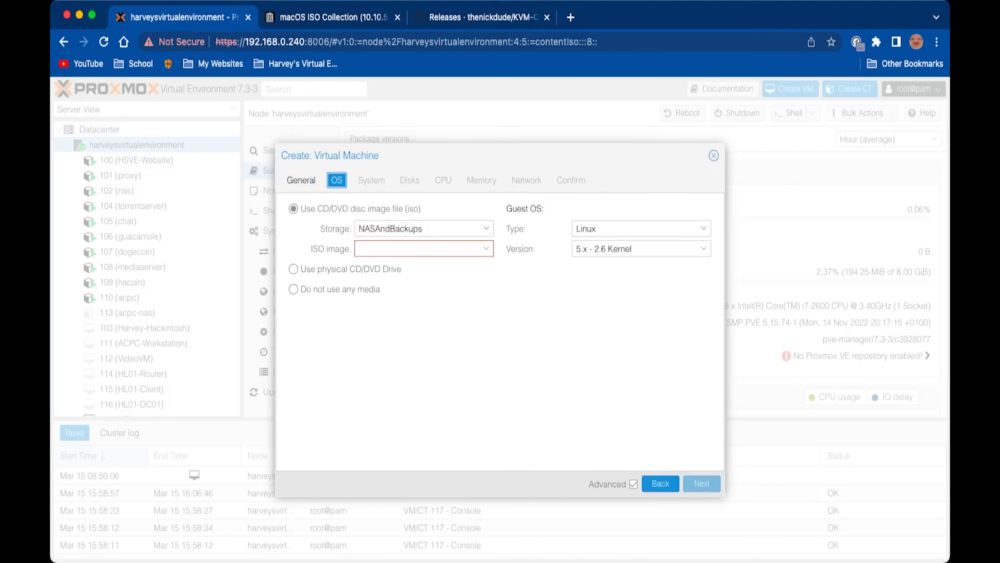
click(393, 249)
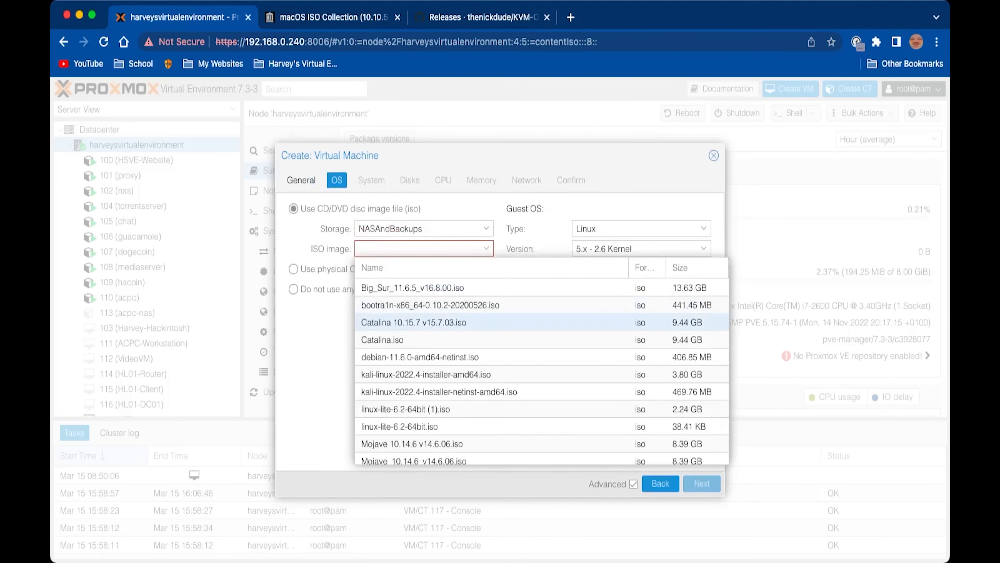
text(open)
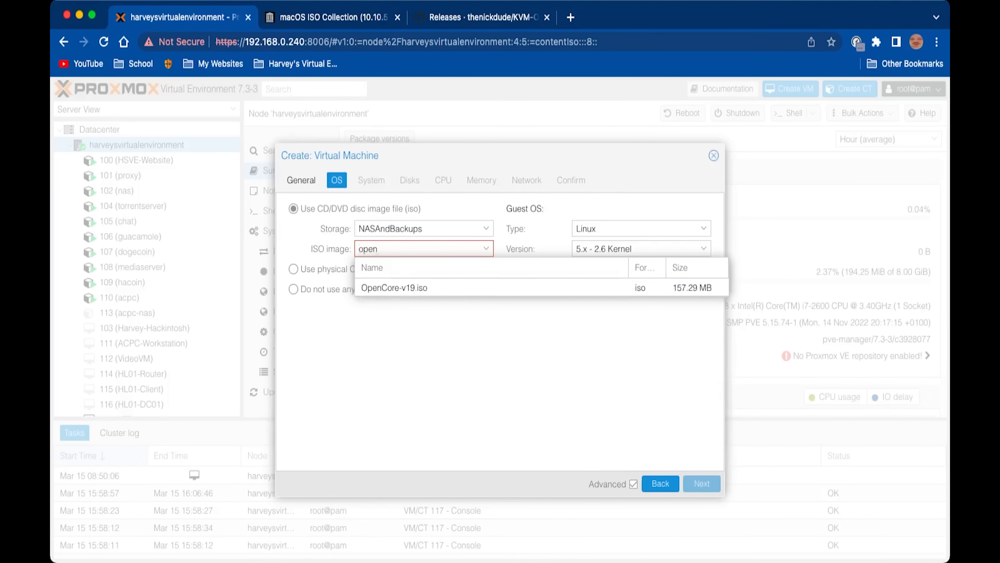
key(Return)
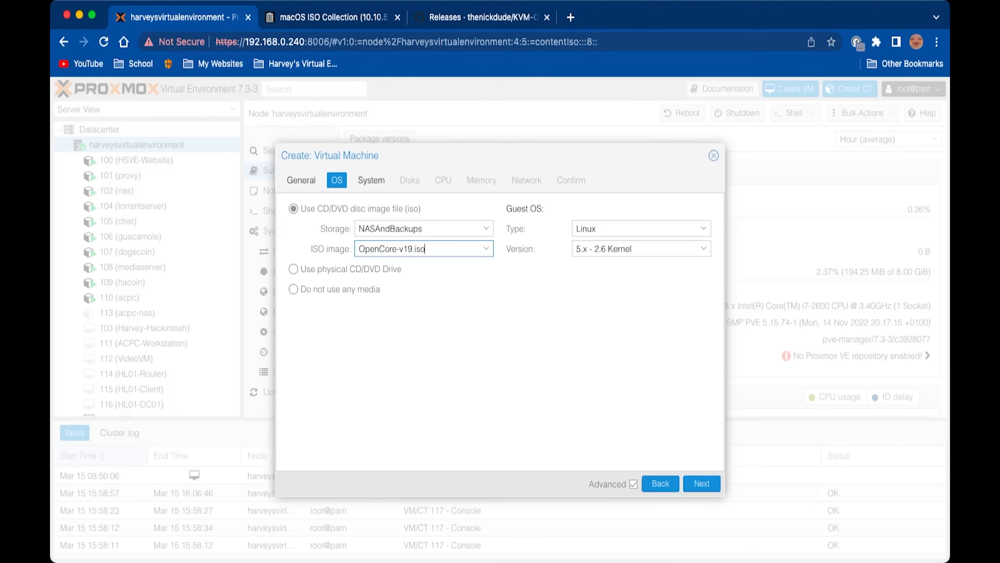
click(642, 228)
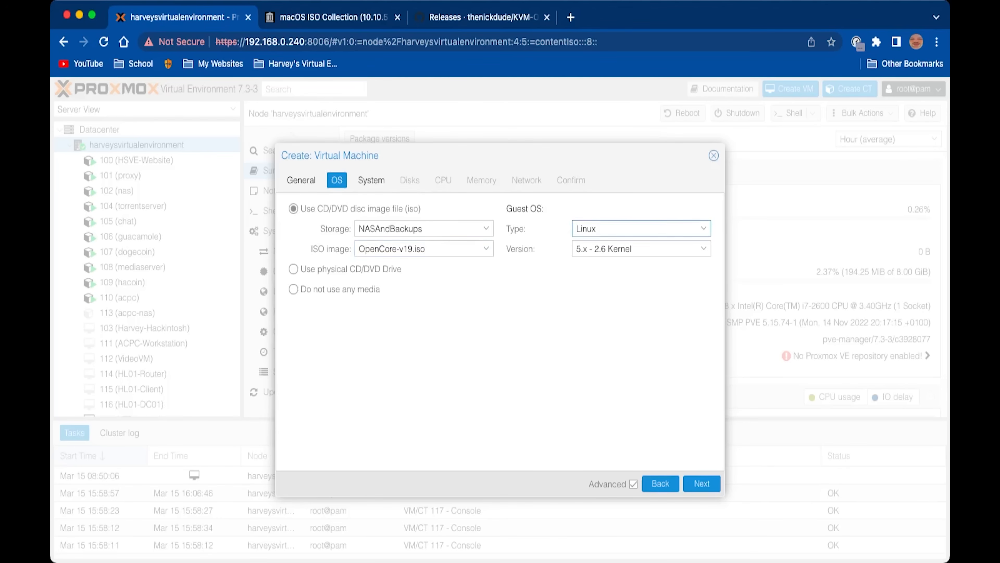
click(642, 295)
click(371, 180)
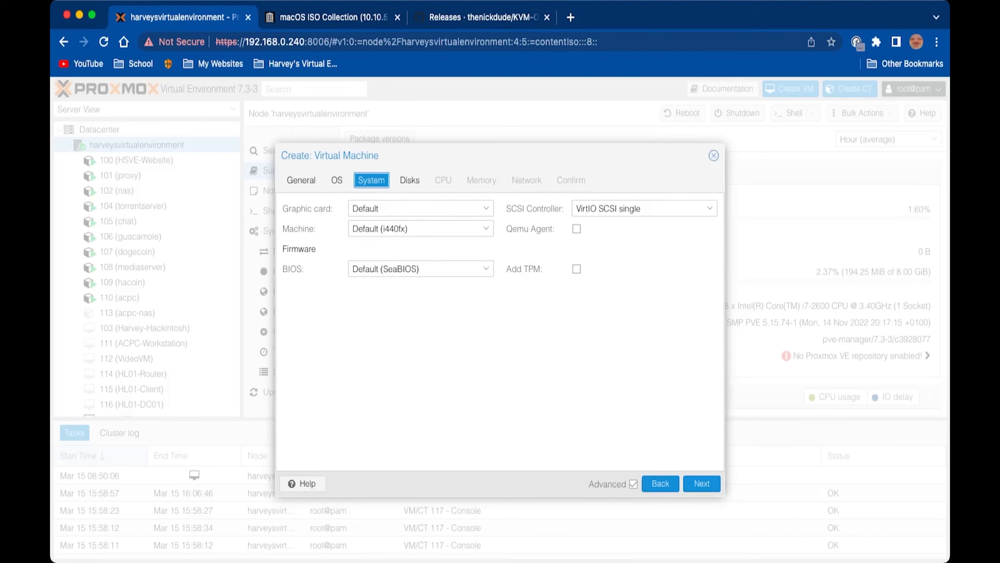
Set VMware compatible graphics, q35 machine, OVMF BIOS with EFI disk on Storage2, no pre-enrolled keys
click(421, 208)
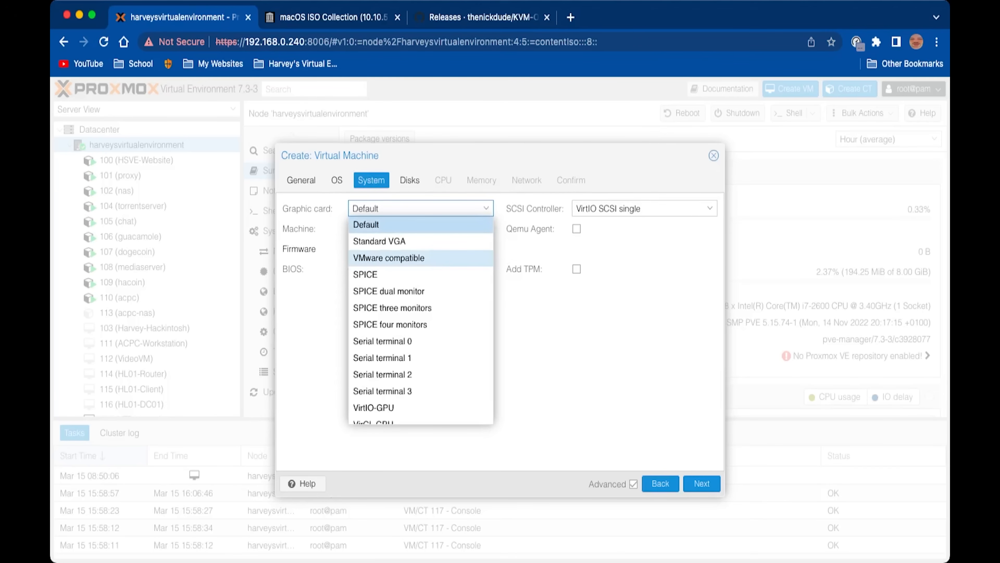
click(389, 258)
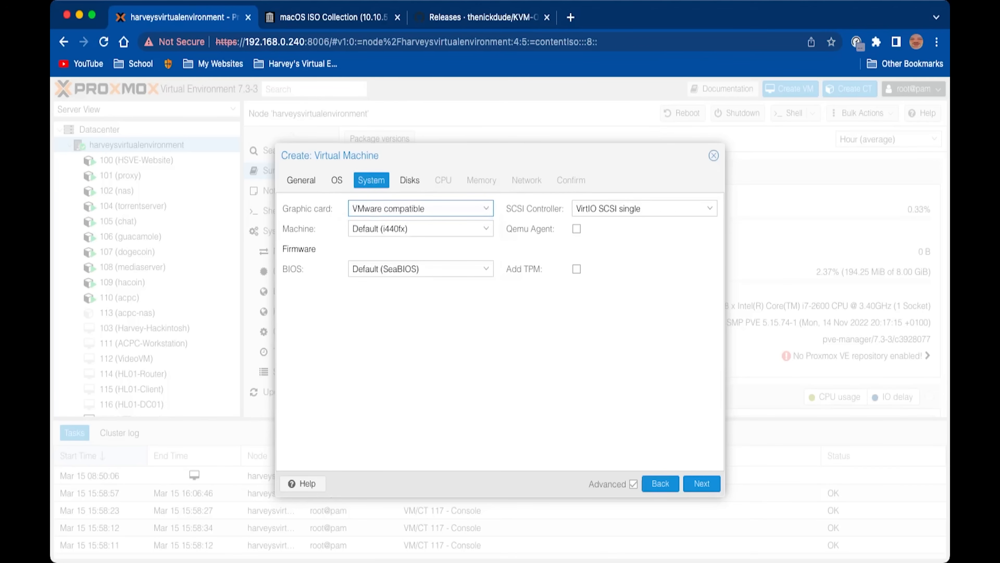
click(421, 228)
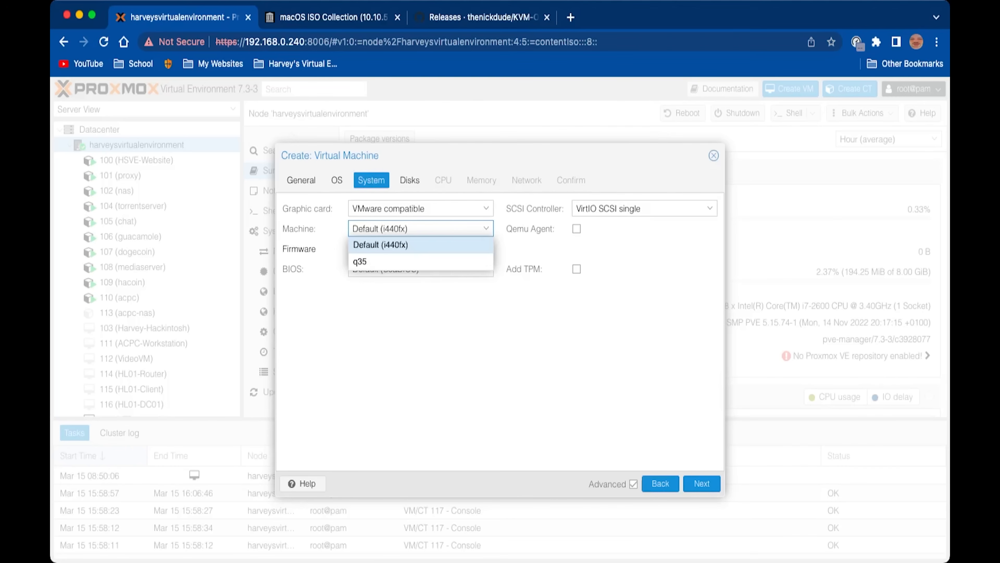
click(421, 262)
click(421, 269)
click(394, 318)
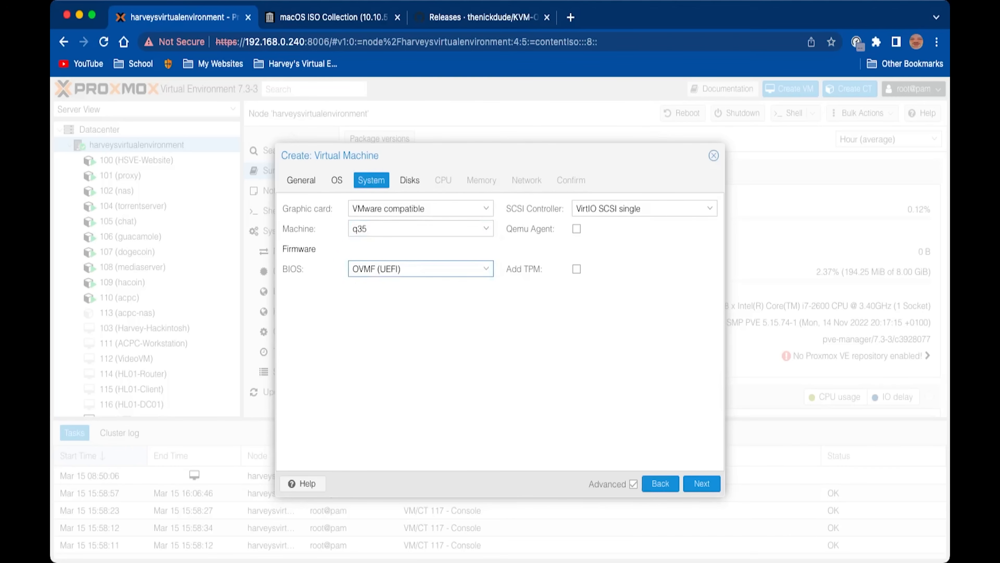
click(421, 309)
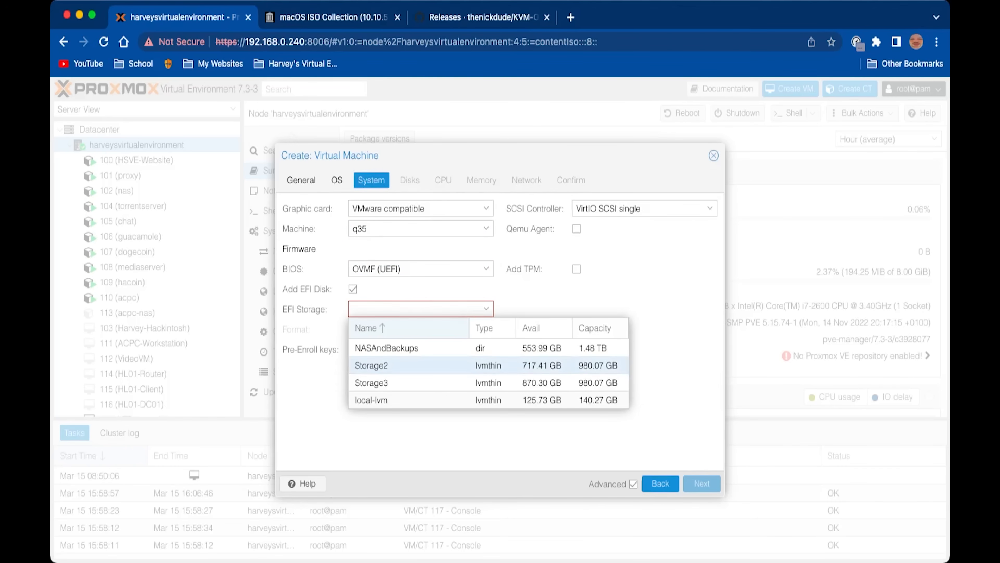
click(371, 365)
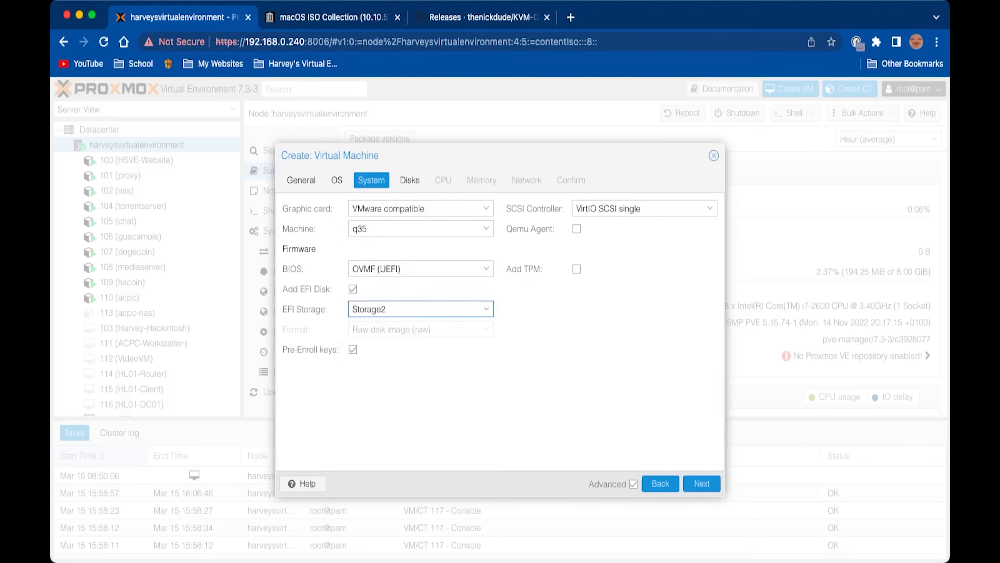
click(353, 350)
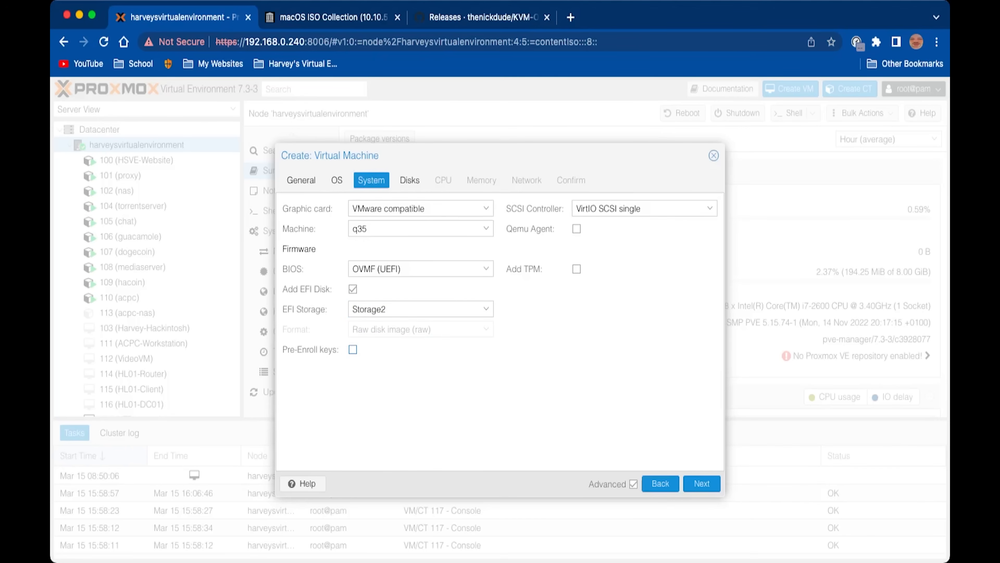
Set the SCSI controller to VirtIO SCSI and enable the Qemu Agent
click(646, 208)
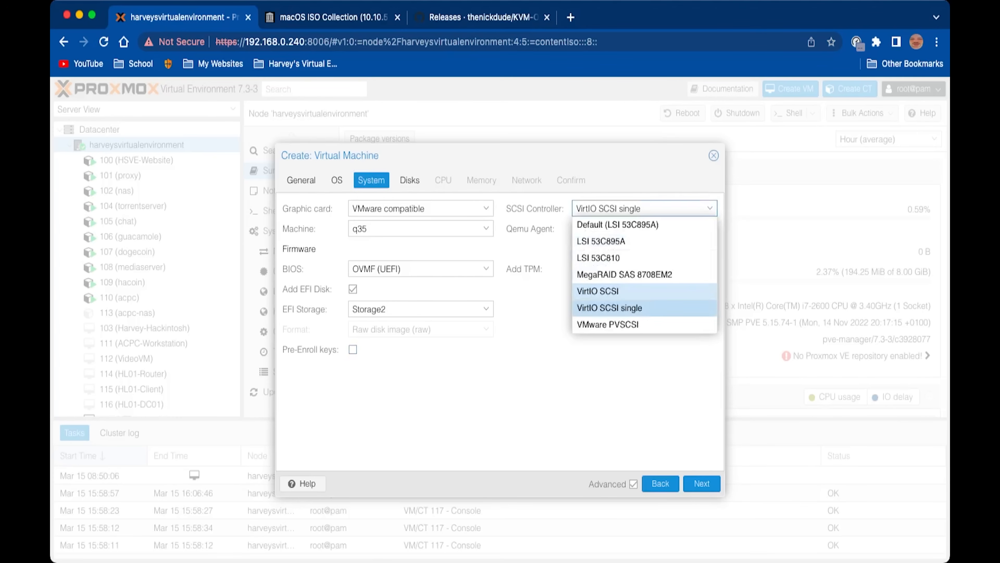
click(598, 291)
click(577, 228)
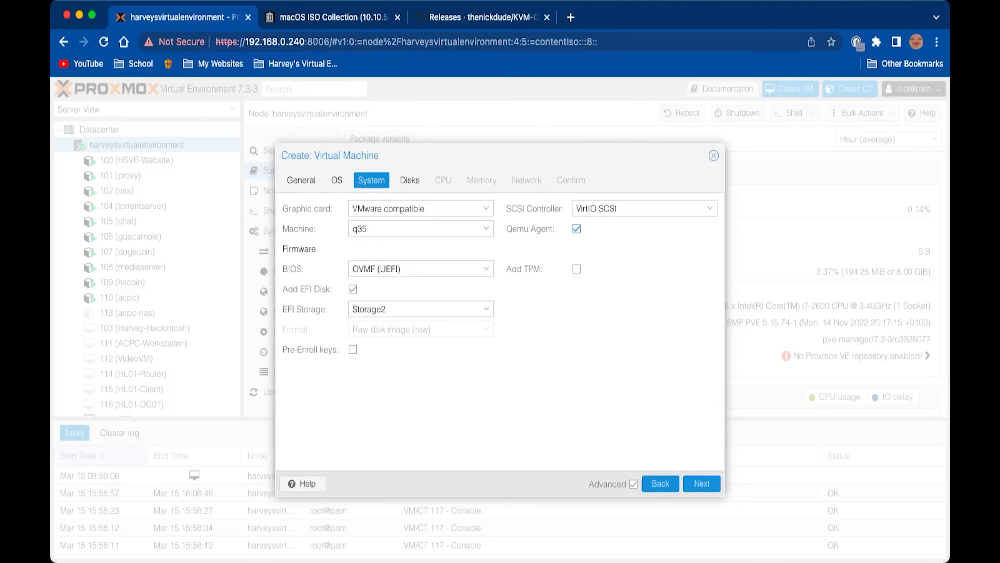
click(702, 483)
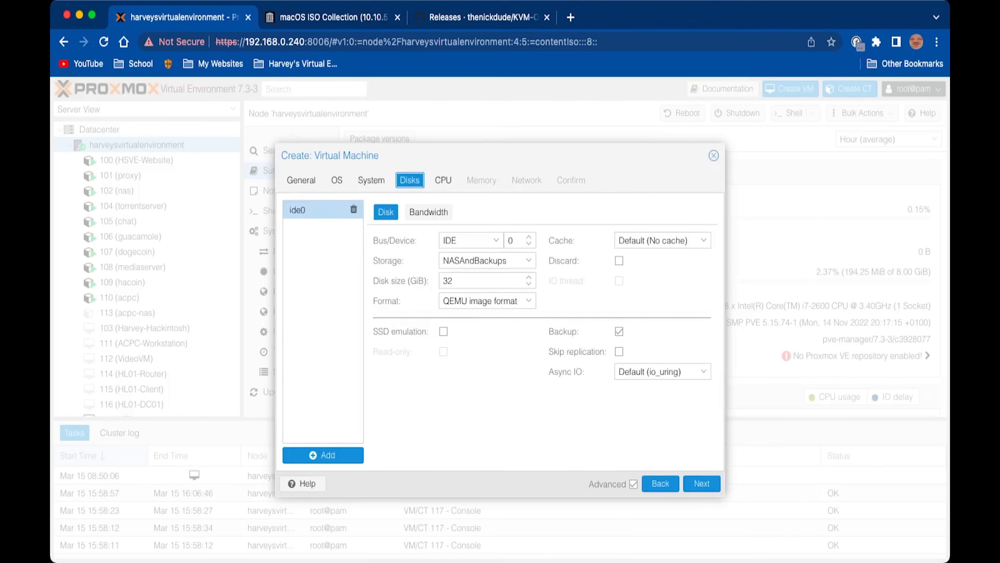
Make the VM disk a 120 GiB VirtIO Block disk on Storage2
click(472, 240)
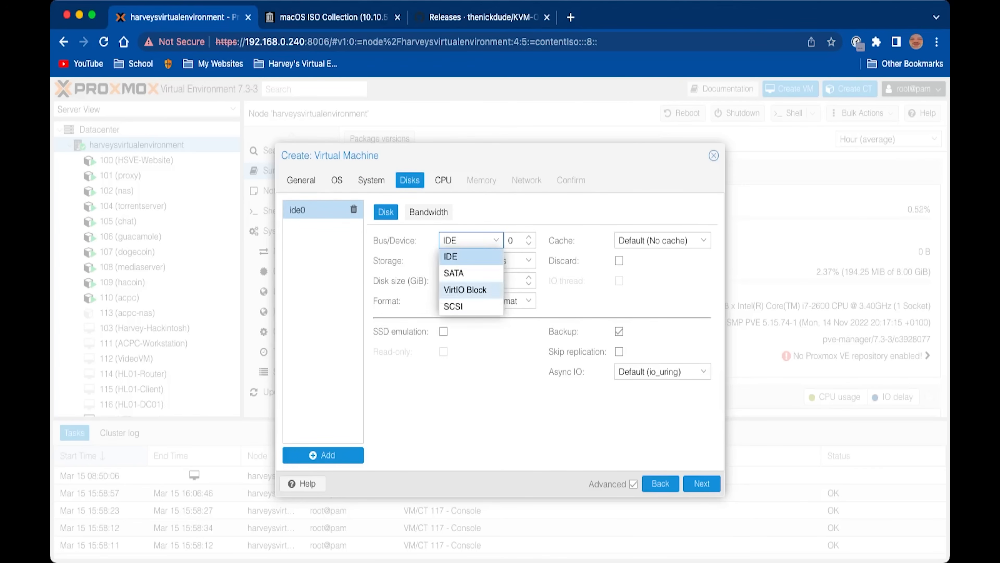
click(465, 289)
click(487, 261)
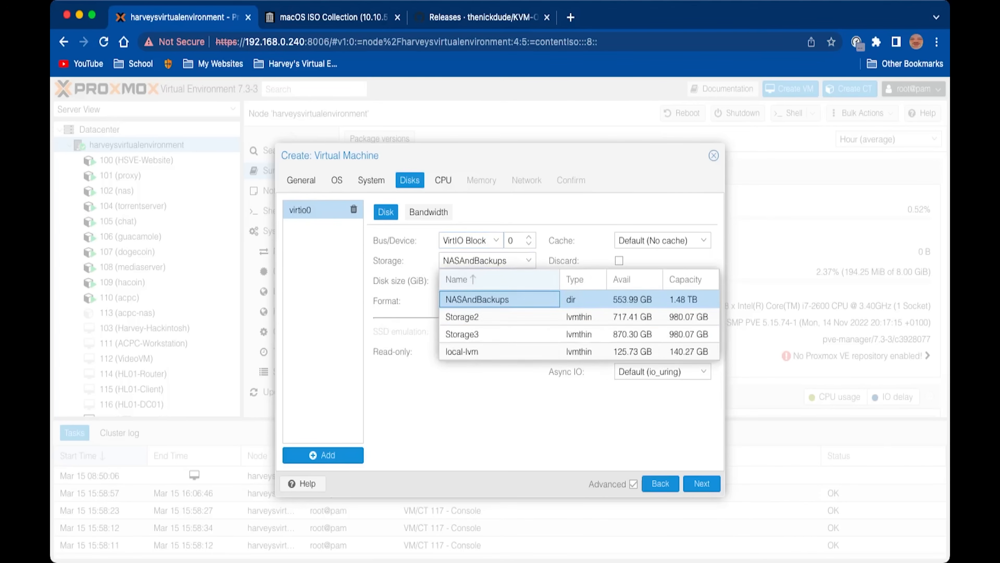
click(480, 317)
click(481, 281)
key(BackSpace)
key(BackSpace)
text(120)
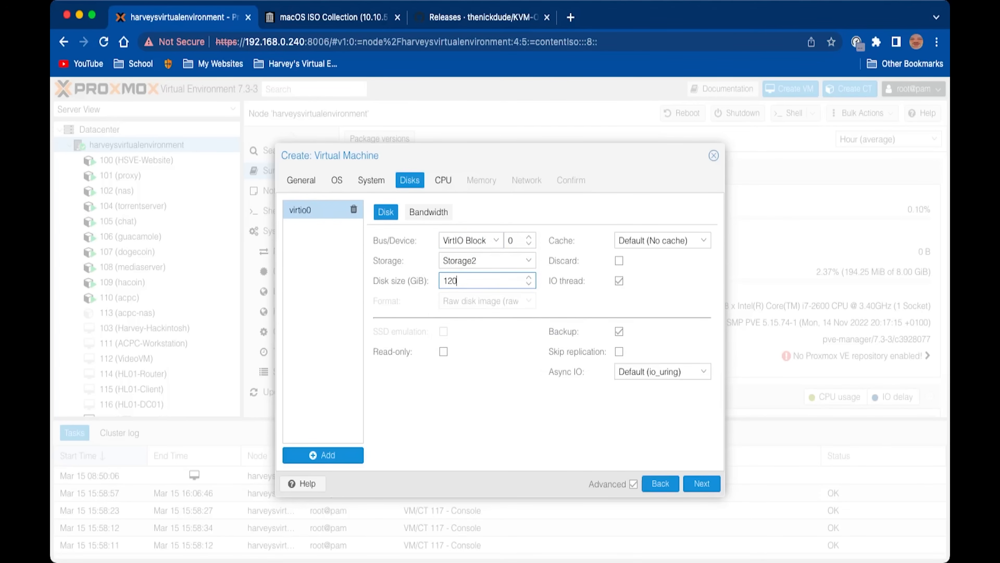
Enable discard, disable IO thread, and set disk cache to Write back (unsafe)
click(619, 261)
click(619, 281)
click(662, 240)
click(650, 323)
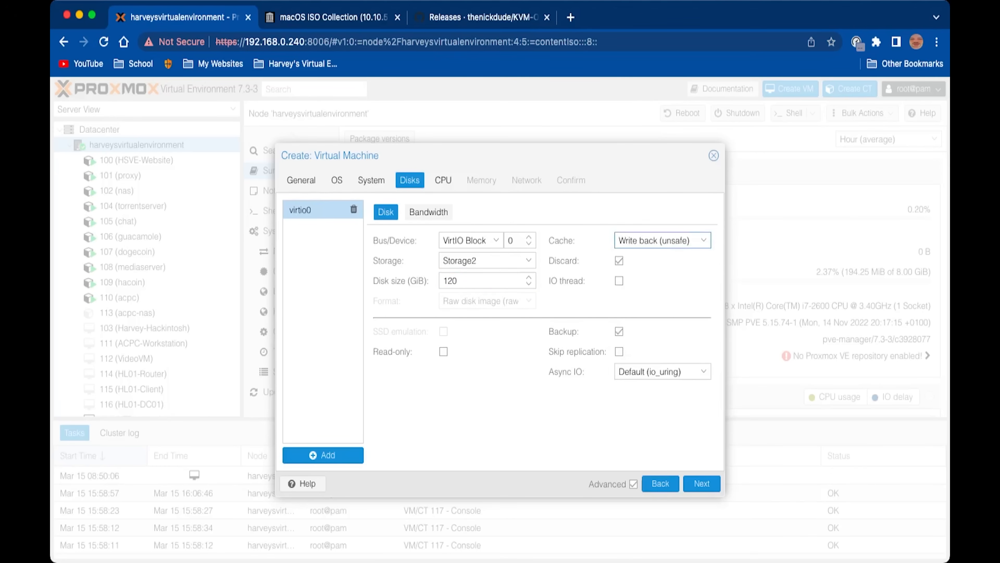
click(443, 180)
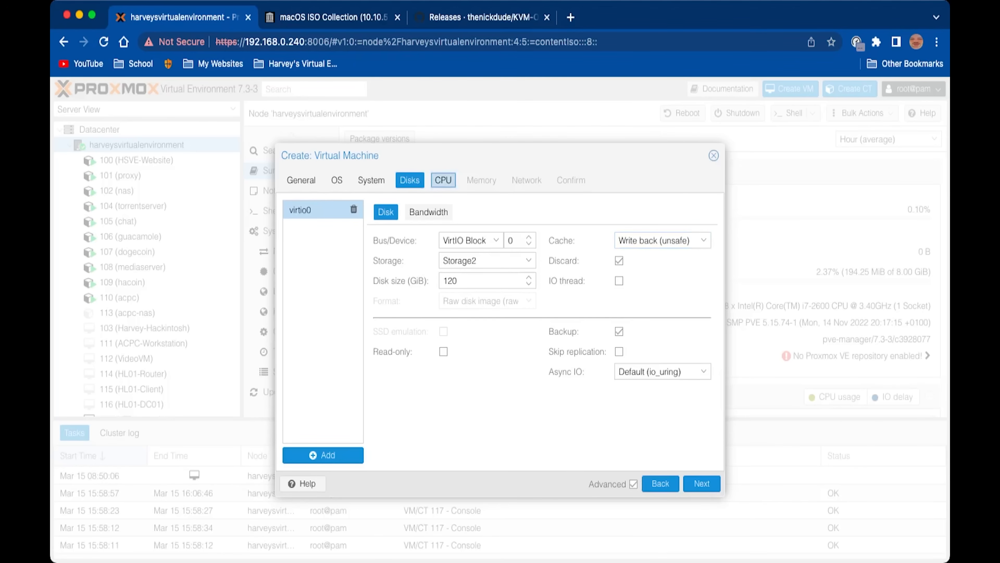
Give the VM 1 socket with 4 cores and CPU type host
double_click(355, 228)
text(2)
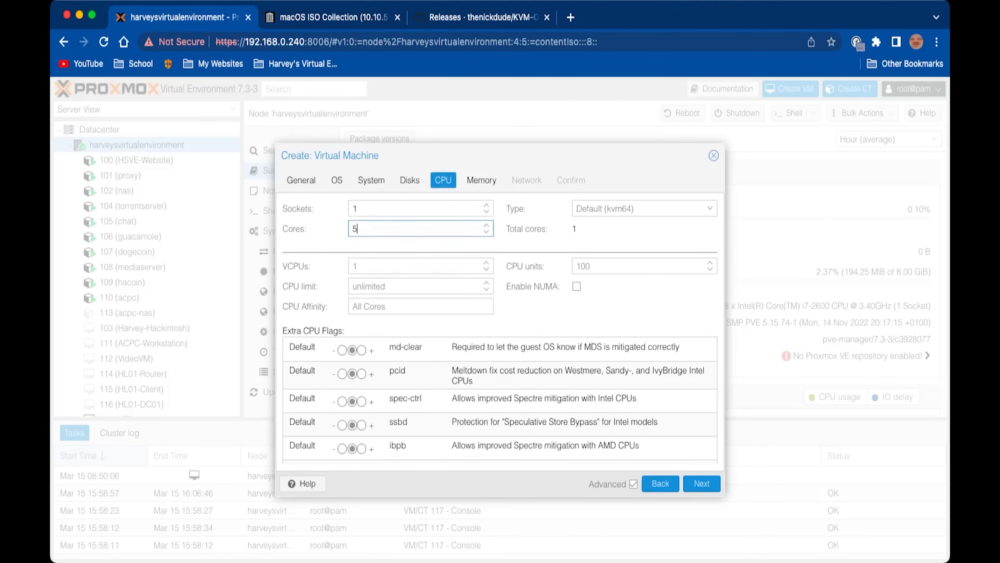
key(Down)
key(Down)
key(Up)
click(710, 208)
scroll(686, 369, down, 12)
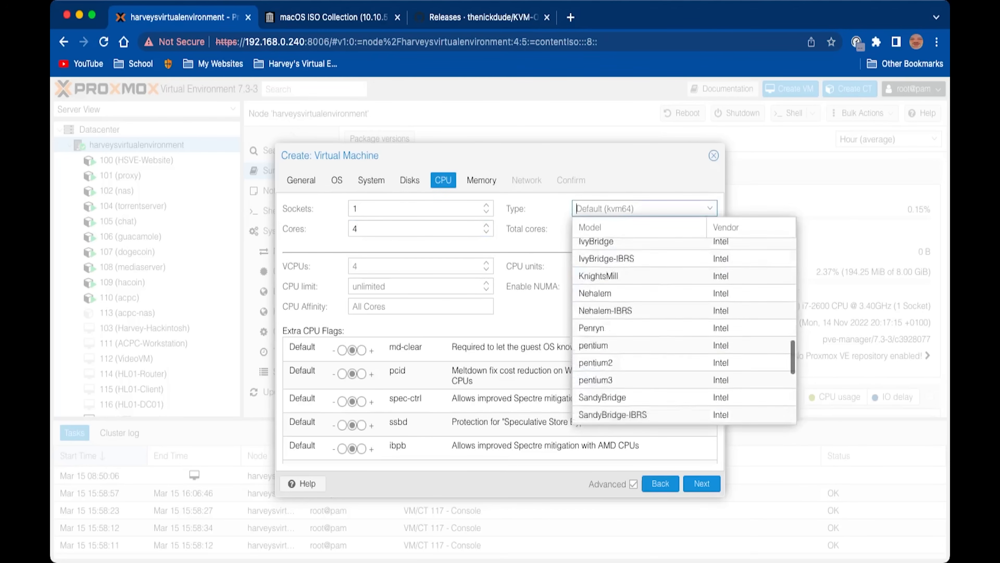
scroll(500, 398, down, 4)
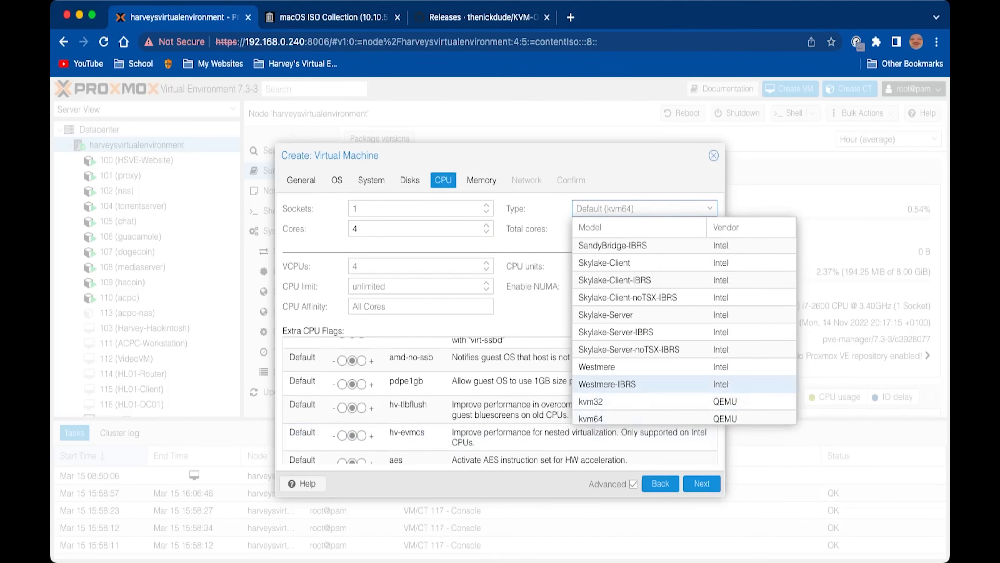
scroll(684, 354, down, 2)
click(606, 415)
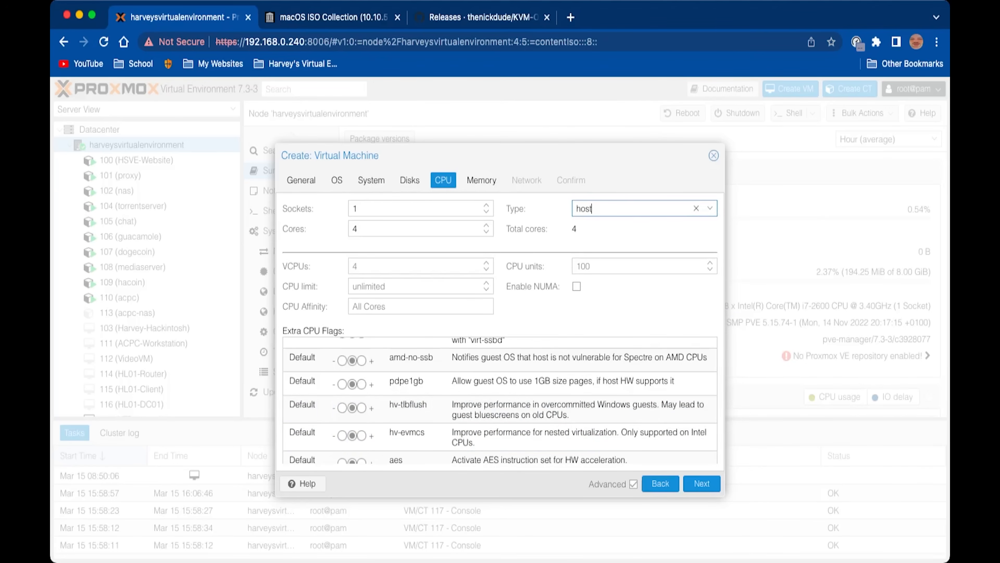
click(702, 484)
Set the VM memory to 4096 MiB and disable the ballooning device
click(418, 208)
key(BackSpace)
key(BackSpace)
key(BackSpace)
key(BackSpace)
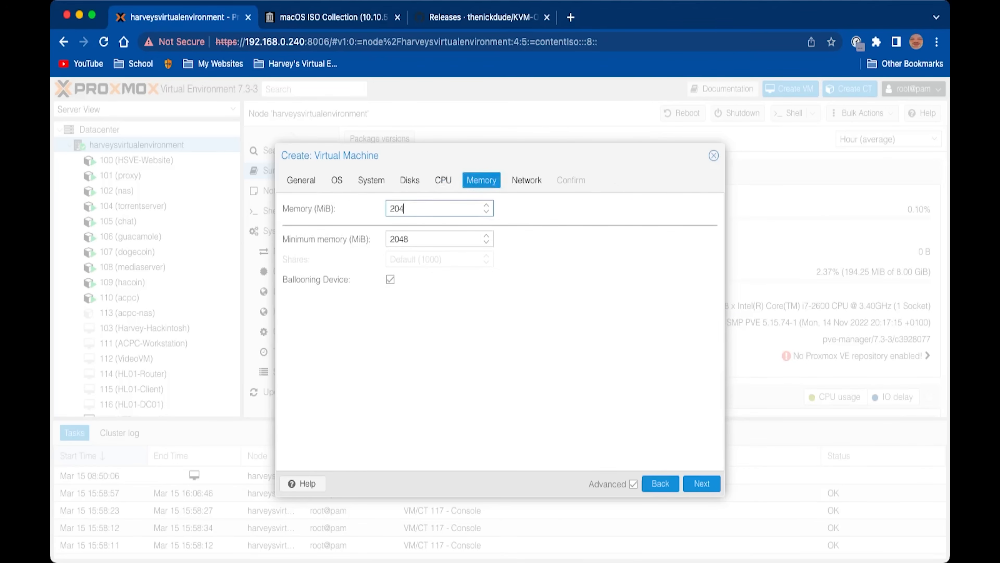
text(4096)
click(390, 279)
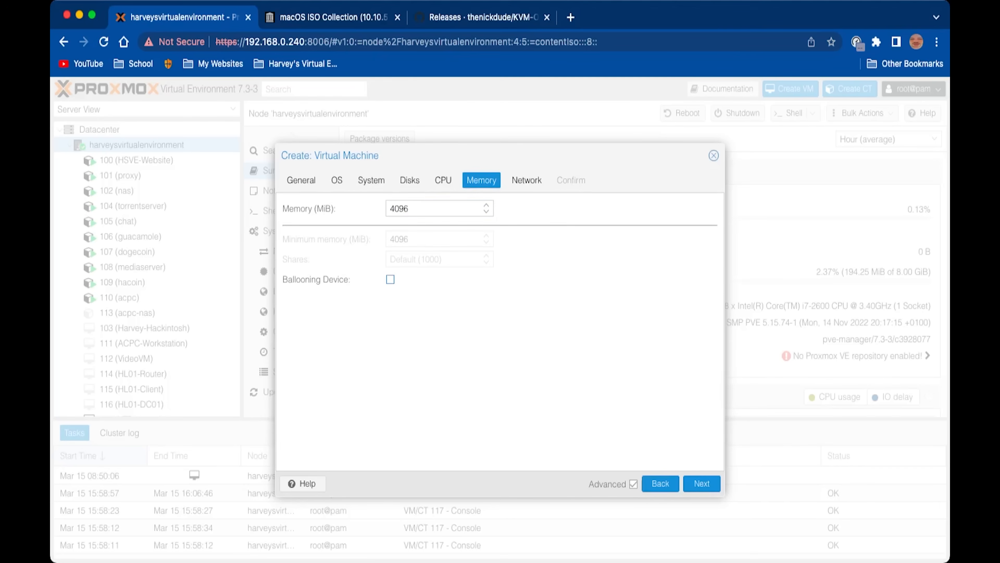
Use a VMware vmxnet3 network card with firewall off, then confirm and create the VM
click(527, 180)
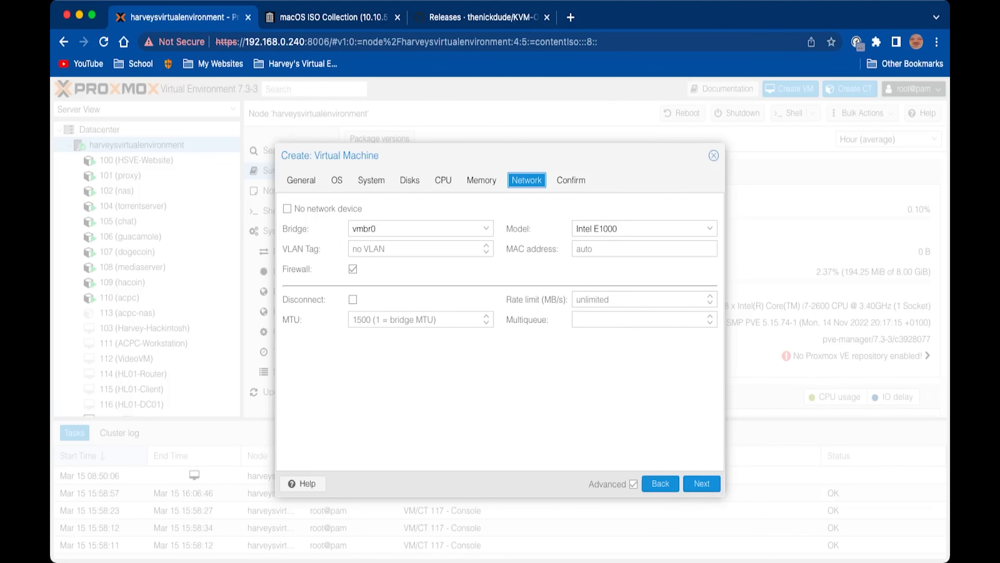
click(353, 269)
click(645, 228)
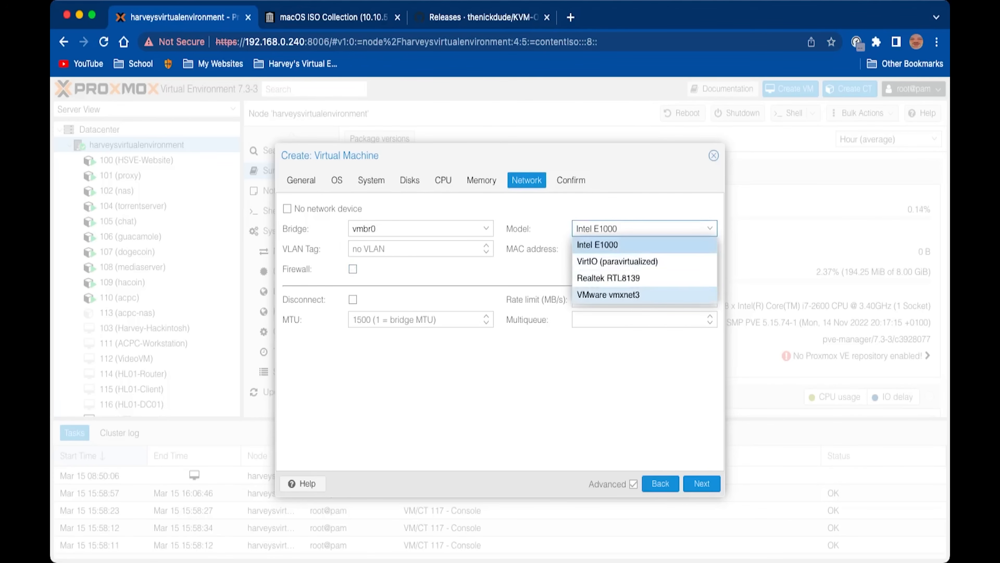
click(609, 294)
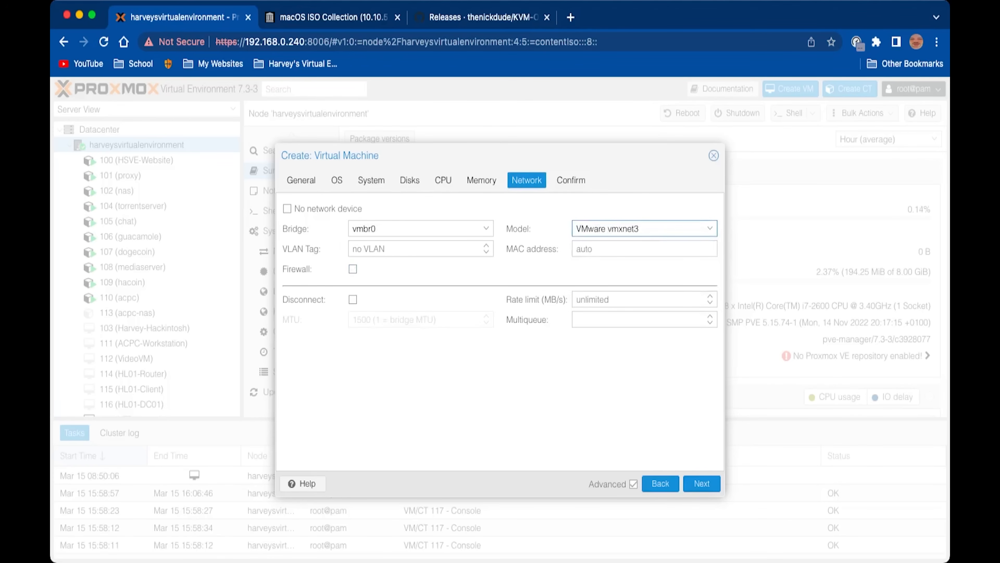
click(702, 483)
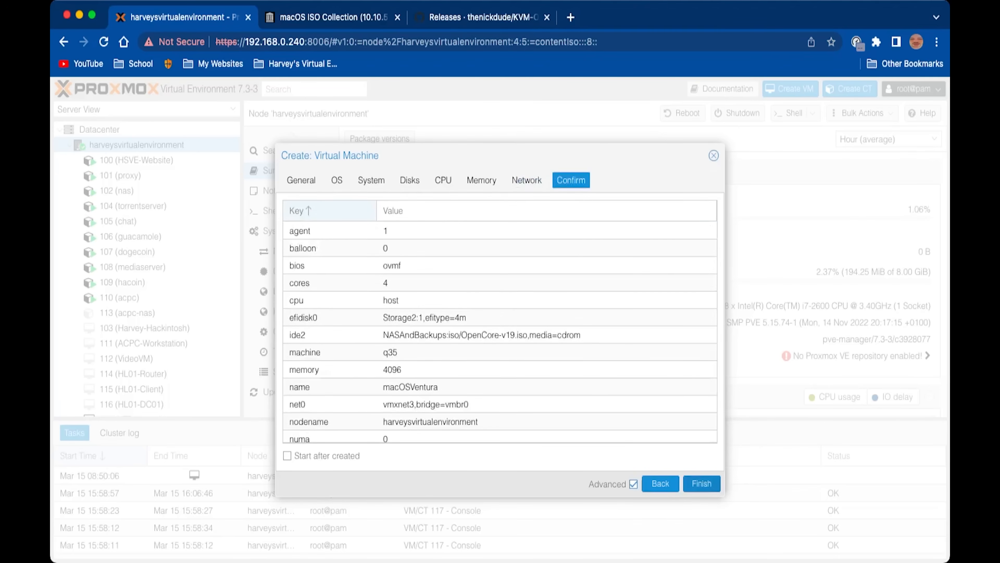
click(702, 483)
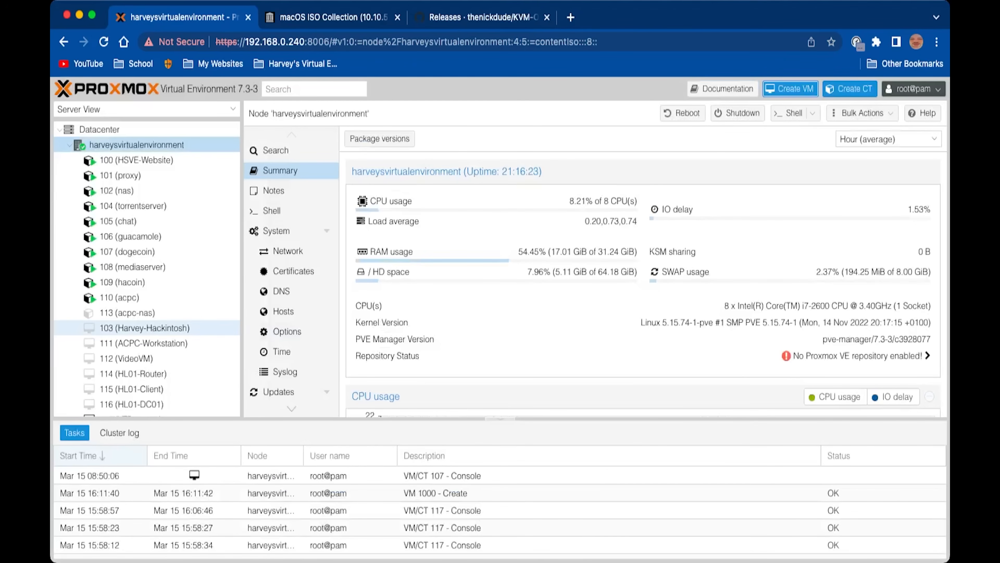
scroll(158, 327, down, 4)
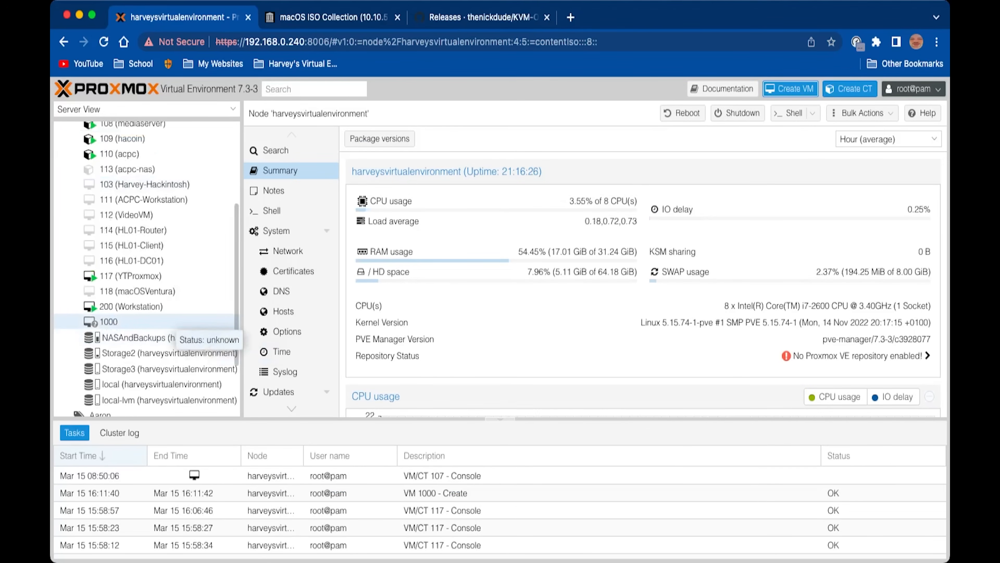
Open VM 1000, read the guide's installation arguments on hsve.org, then view VM 1000's hardware list
click(157, 321)
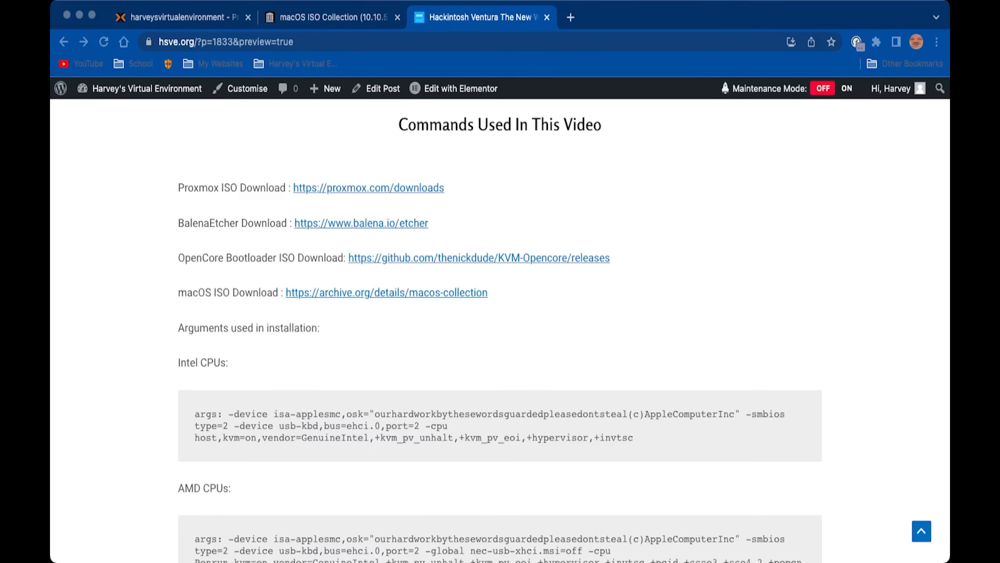
scroll(564, 330, down, 1)
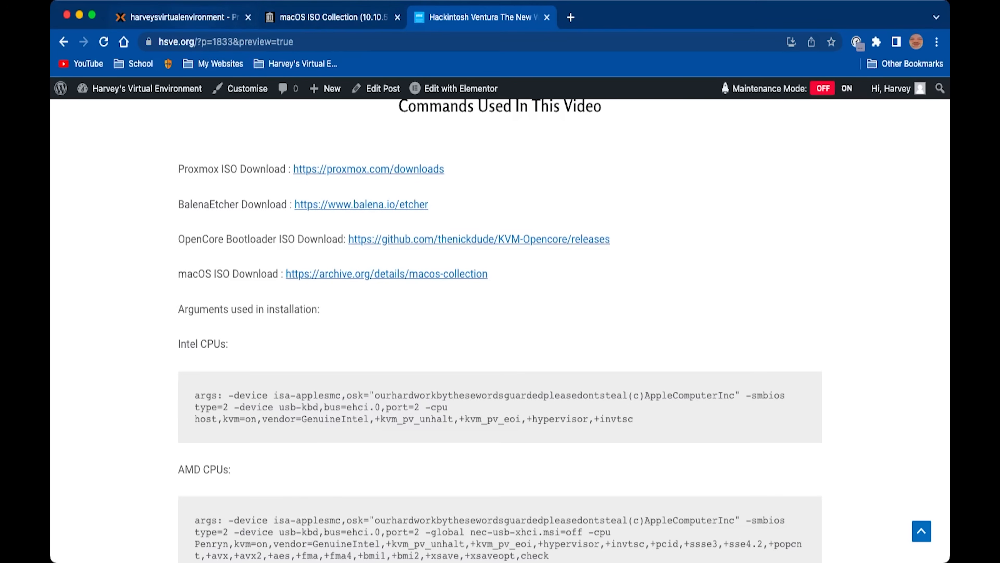
click(205, 18)
click(285, 178)
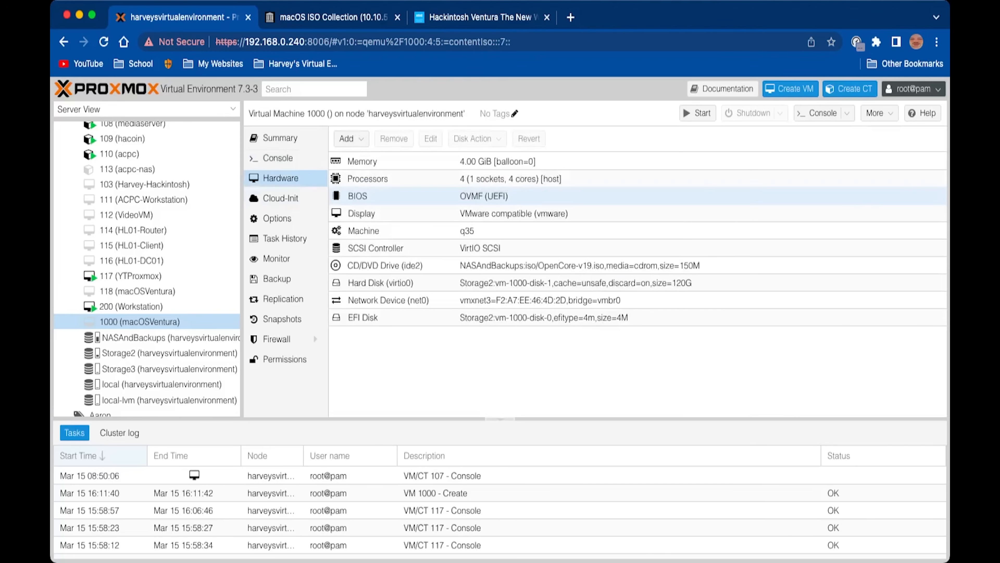
Add a CD/DVD drive to VM 1000 with Ventura 13.0 v18.0.02.iso from NASAndBackups storage
click(349, 138)
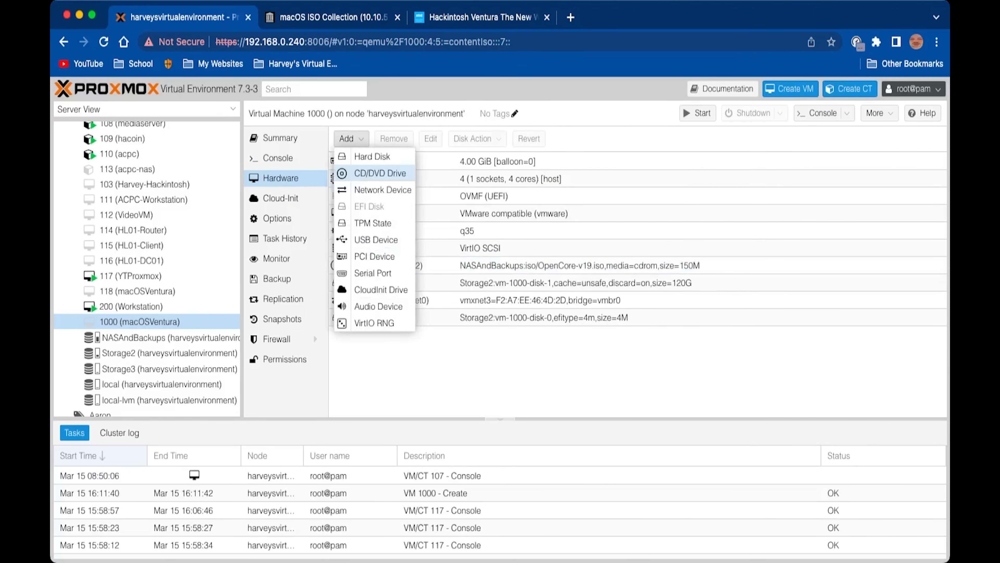
click(379, 172)
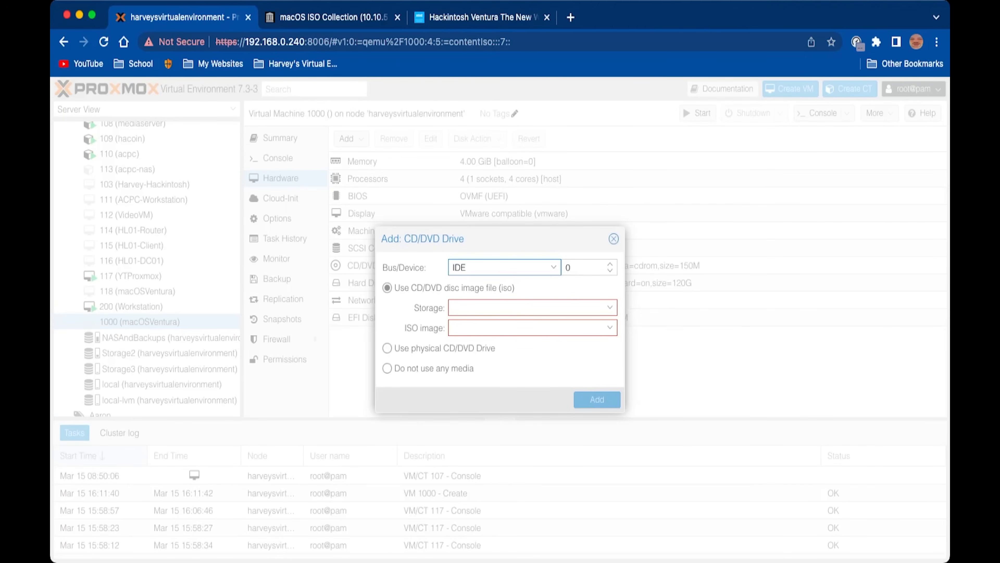
click(533, 308)
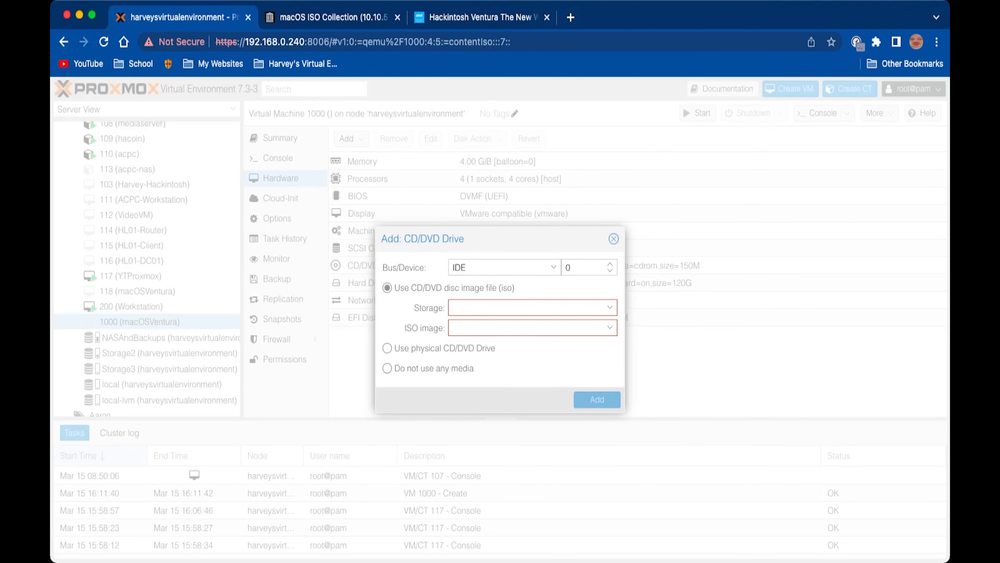
click(533, 307)
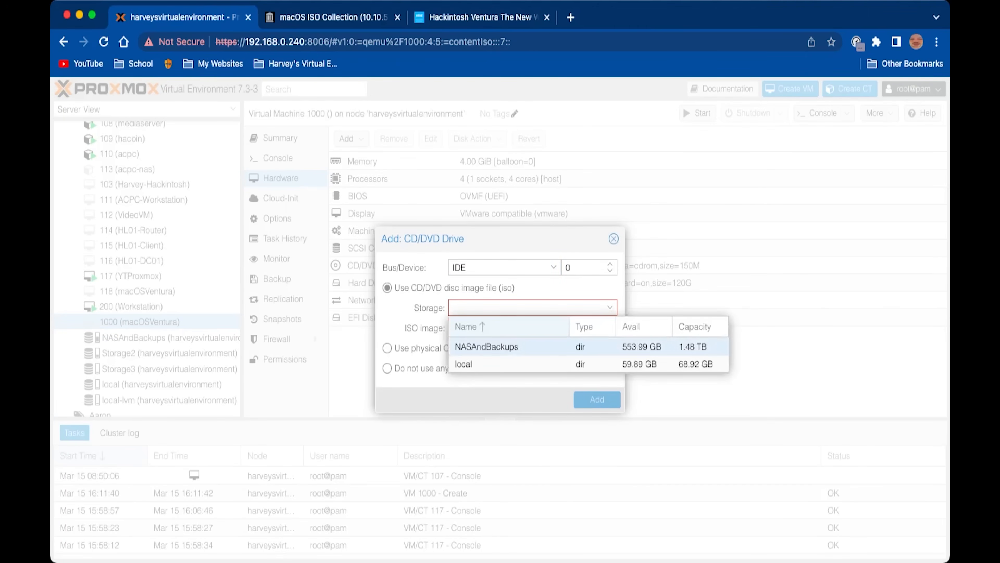
click(512, 347)
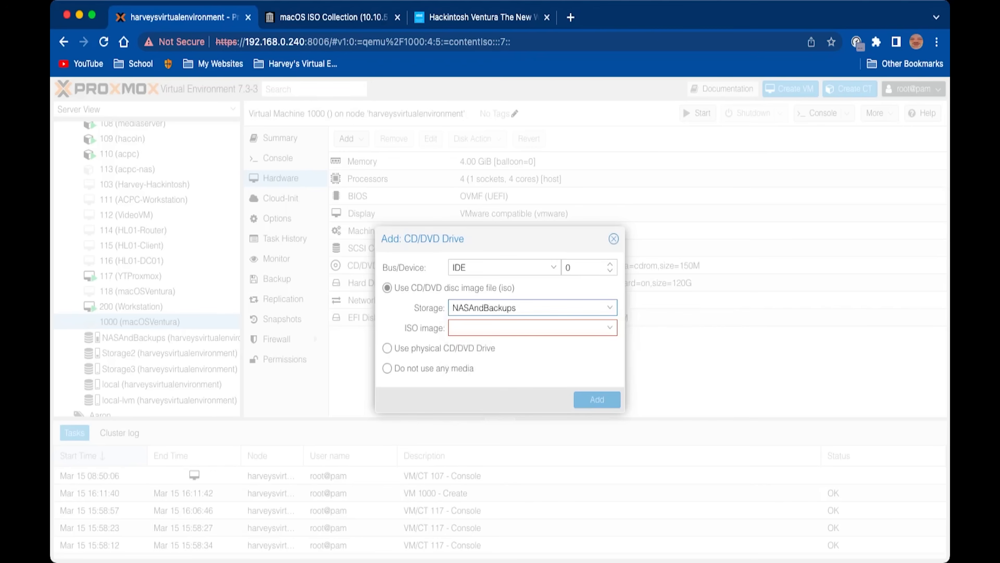
click(609, 328)
text(vn)
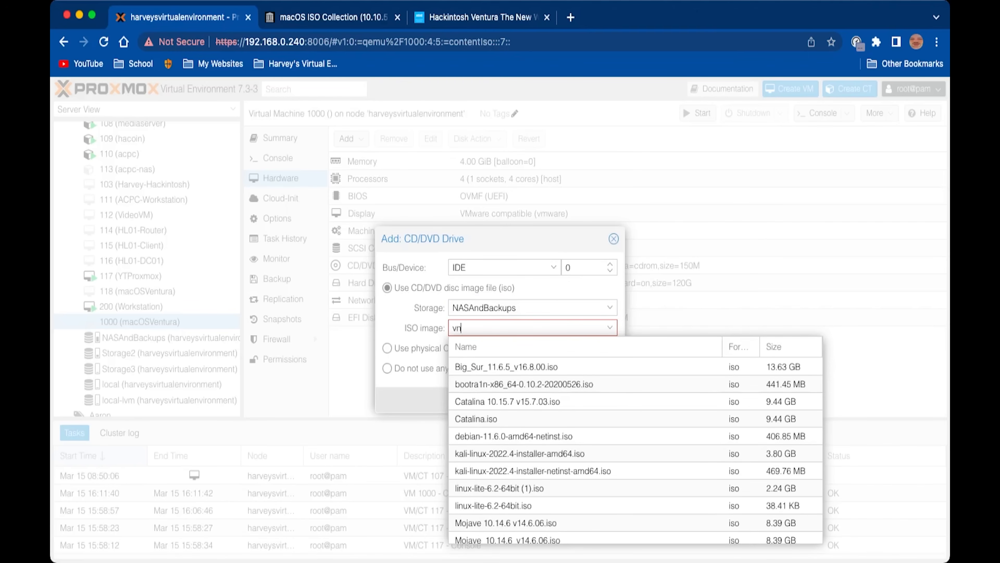
key(BackSpace)
text(e)
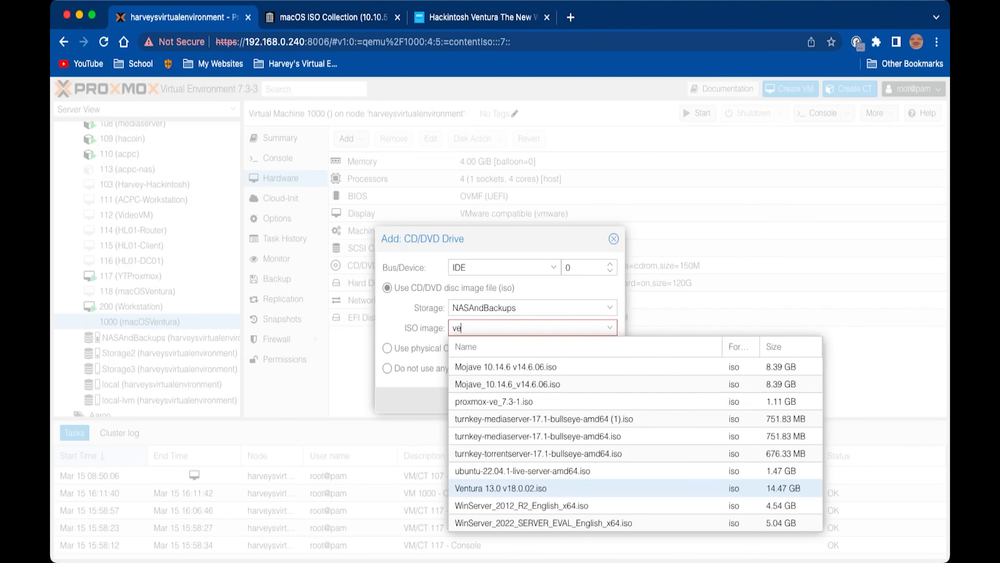
key(Return)
key(Return)
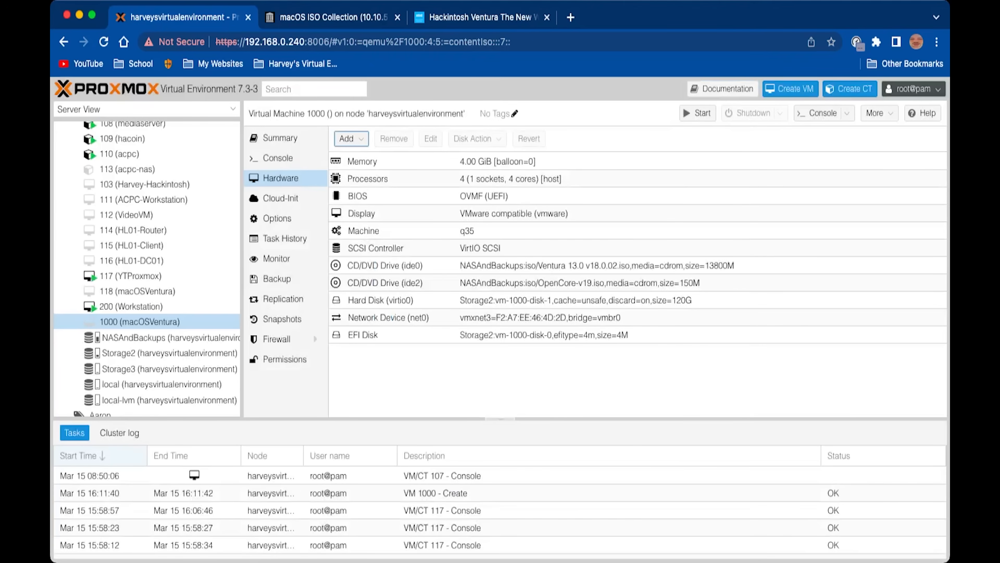
Set VM 1000's boot order to ide2, ide0, virtio0 with network boot off, then show the node summary
click(278, 219)
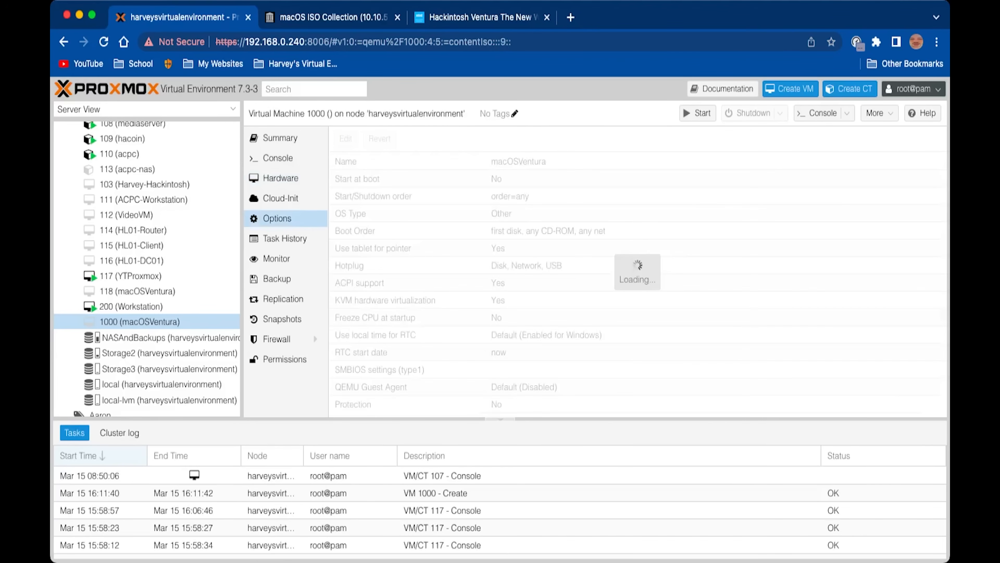
click(551, 231)
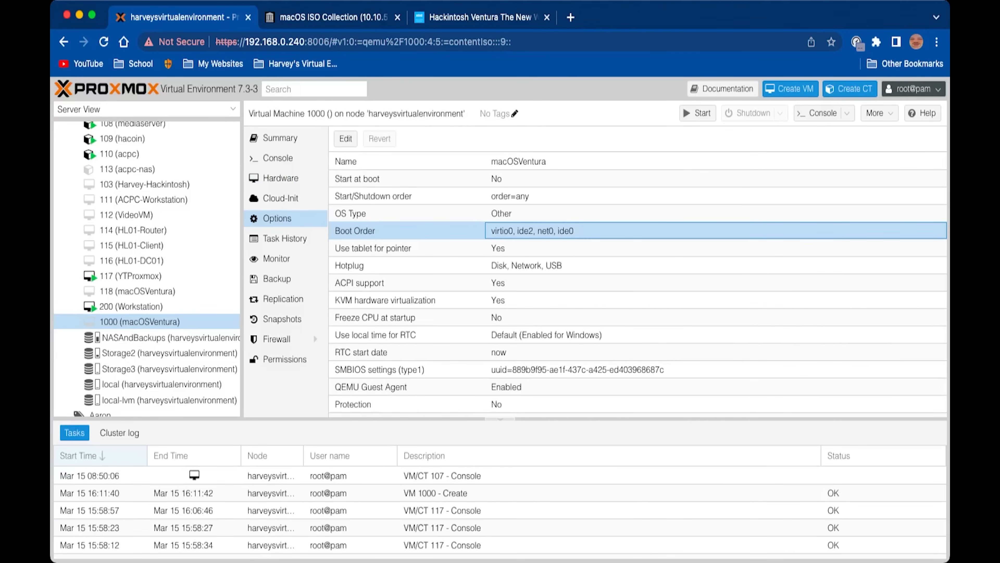
click(345, 139)
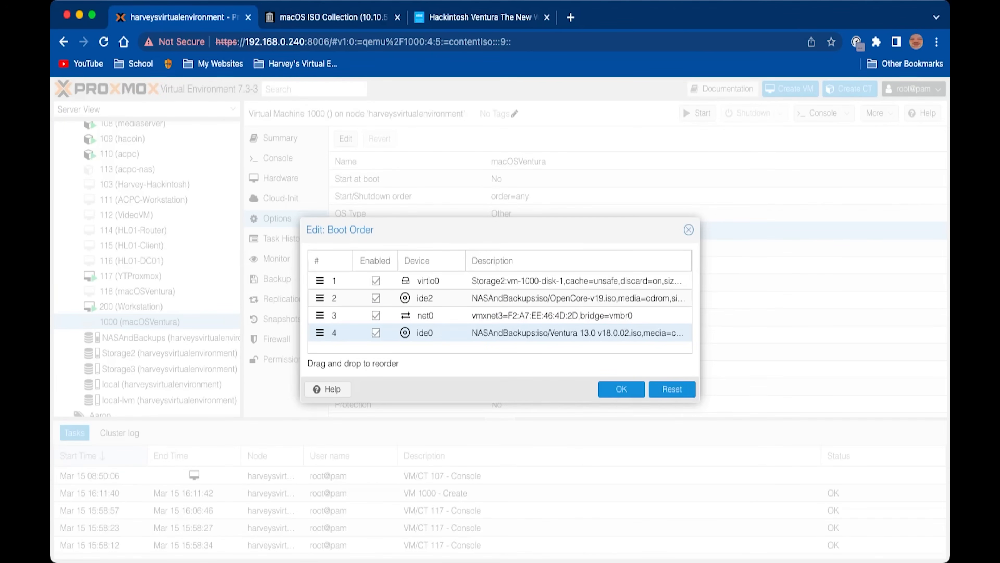
drag(320, 298, 319, 281)
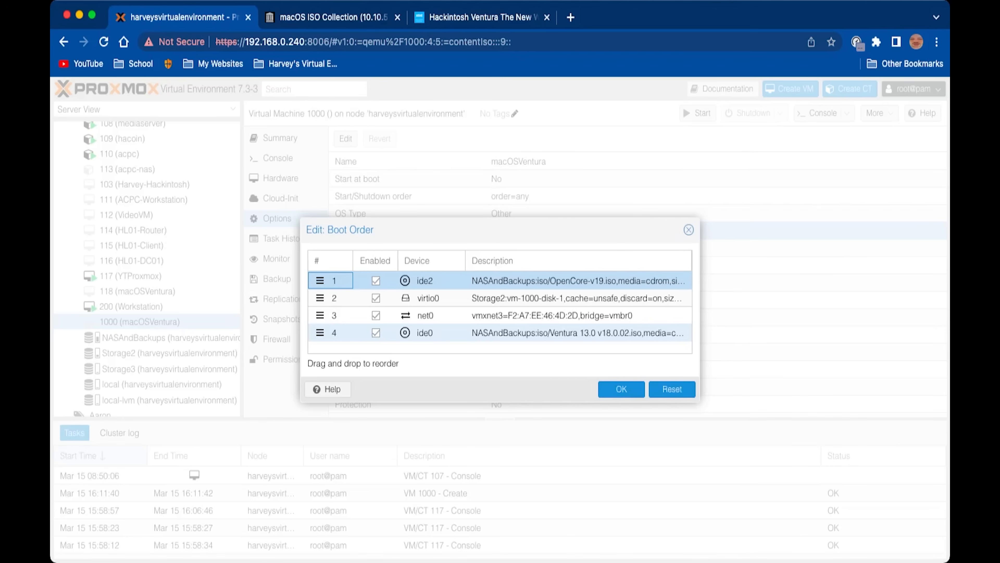
drag(320, 333, 320, 298)
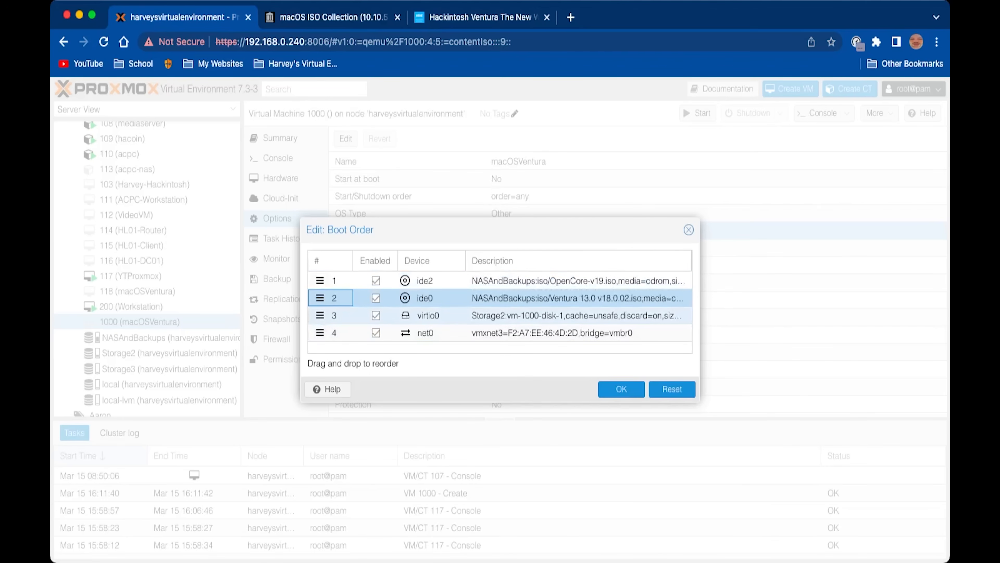
click(376, 333)
click(621, 389)
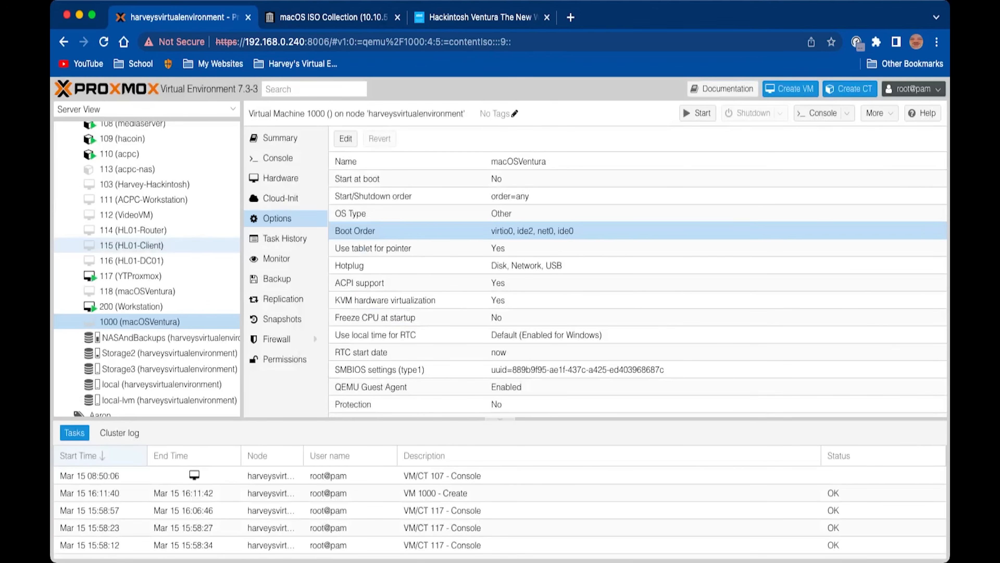
scroll(128, 245, up, 4)
click(129, 145)
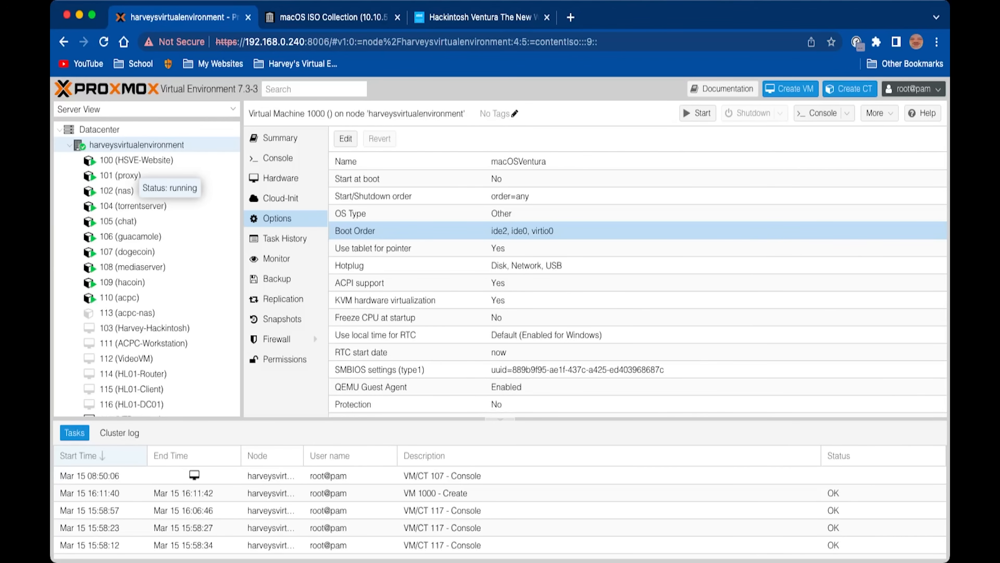
click(129, 146)
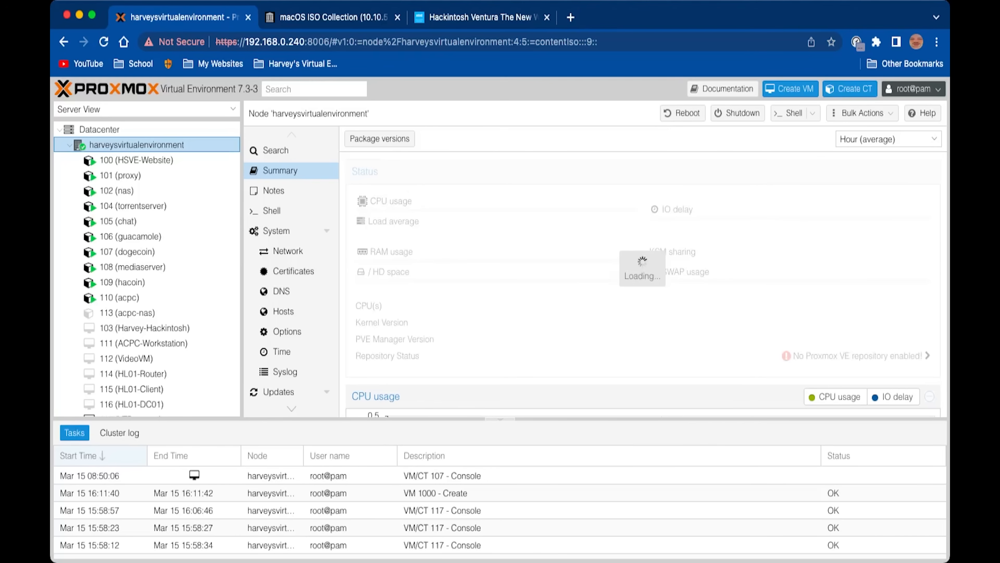
Open /etc/pve/qemu-server/1000.conf in nano from the host node's shell
click(271, 211)
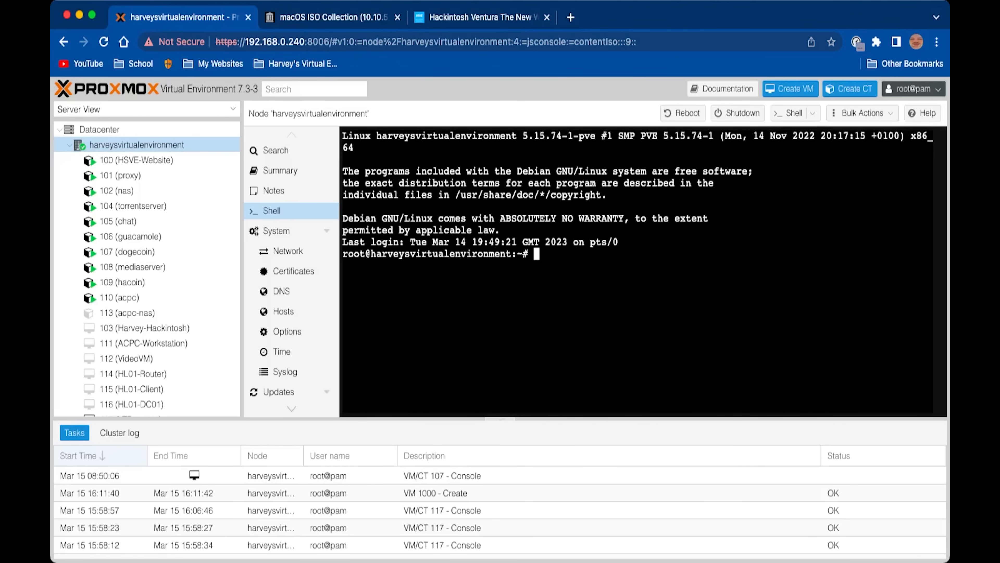
text(nano /etc/pvq)
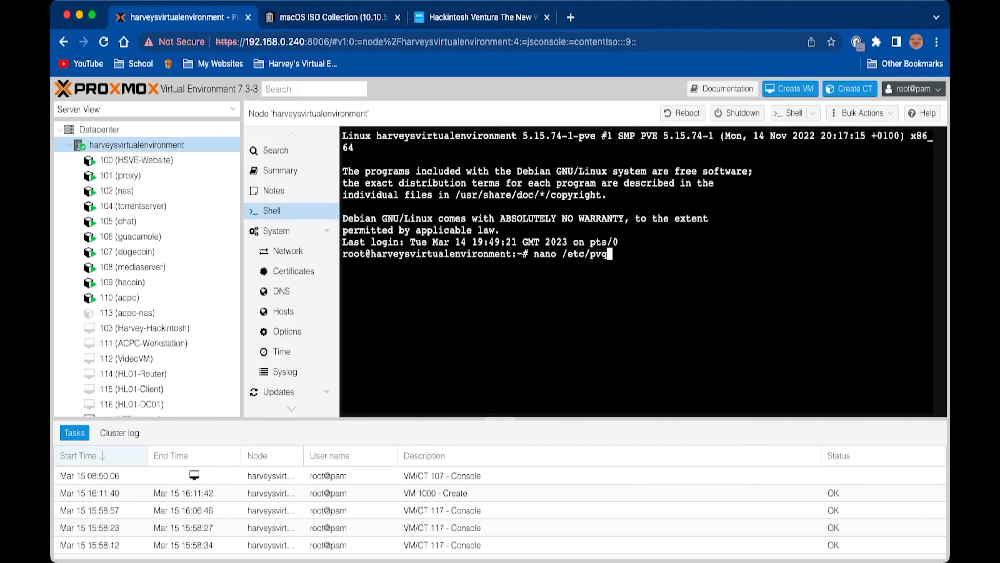
key(BackSpace)
text(e/qemu-server)
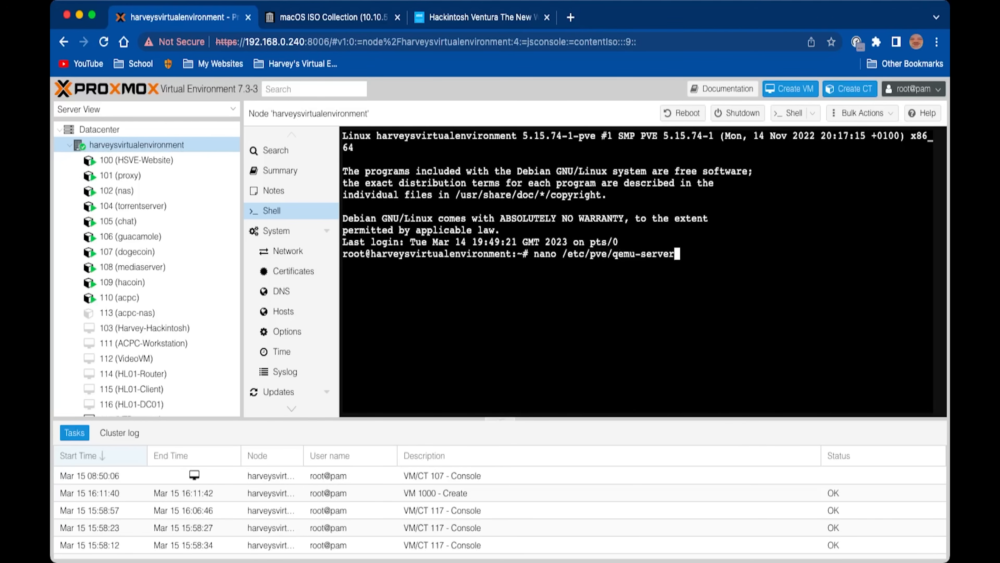
text(/)
text(1000)
key(Tab)
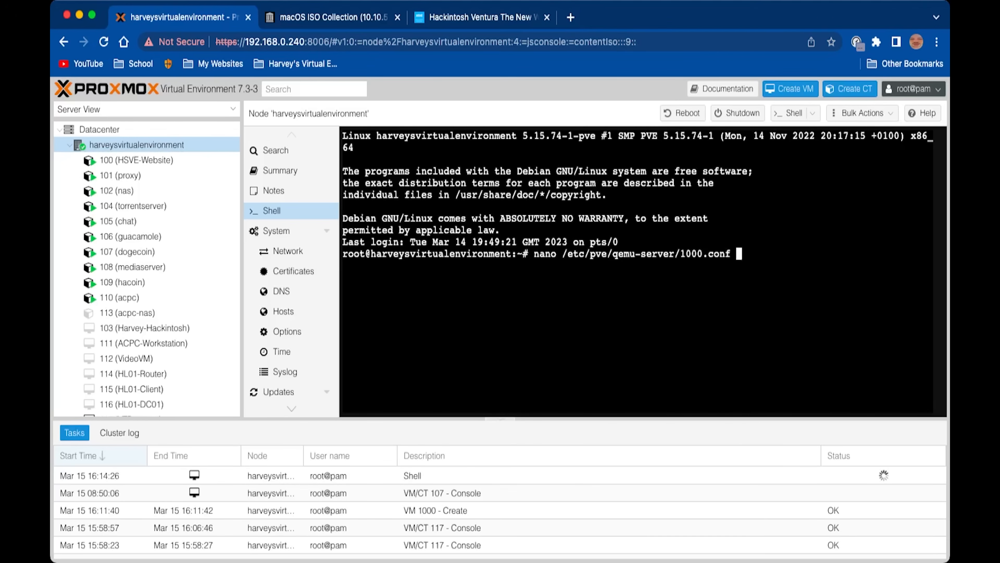
drag(681, 255, 697, 254)
key(Return)
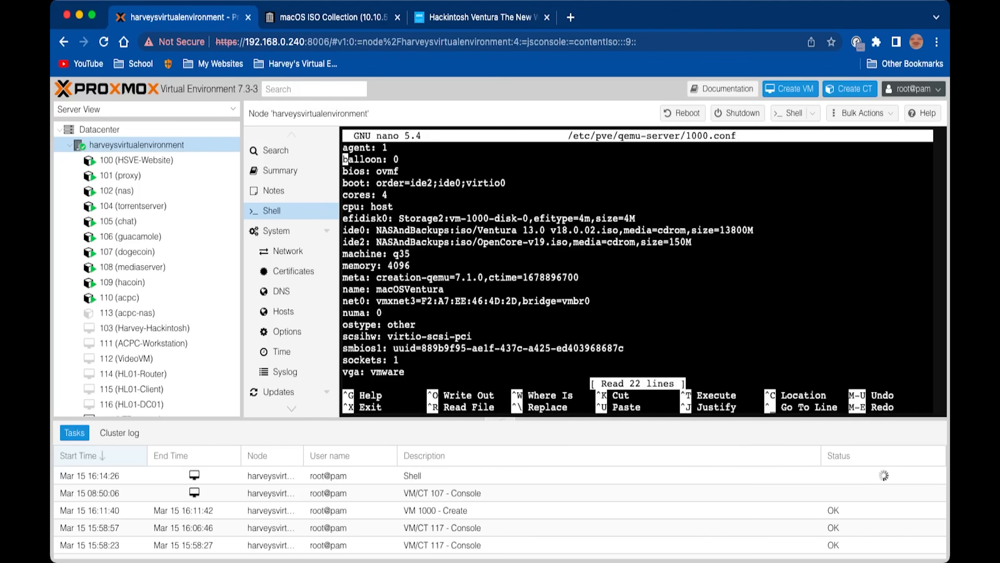
Replace media=cdrom with cache=unsafe on the ide0 line
scroll(130, 312, down, 5)
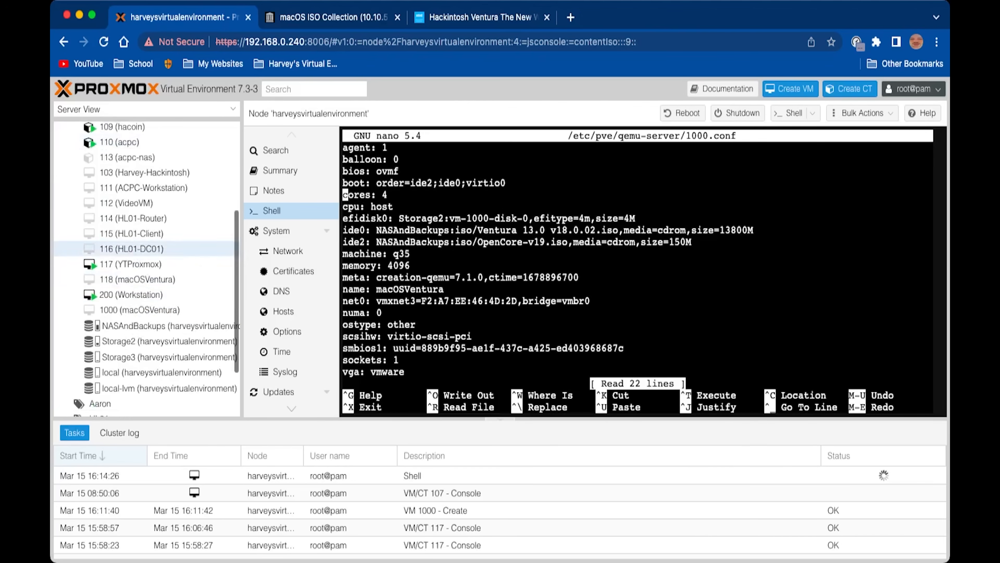
key(Down)
key(Down)
key(Down)
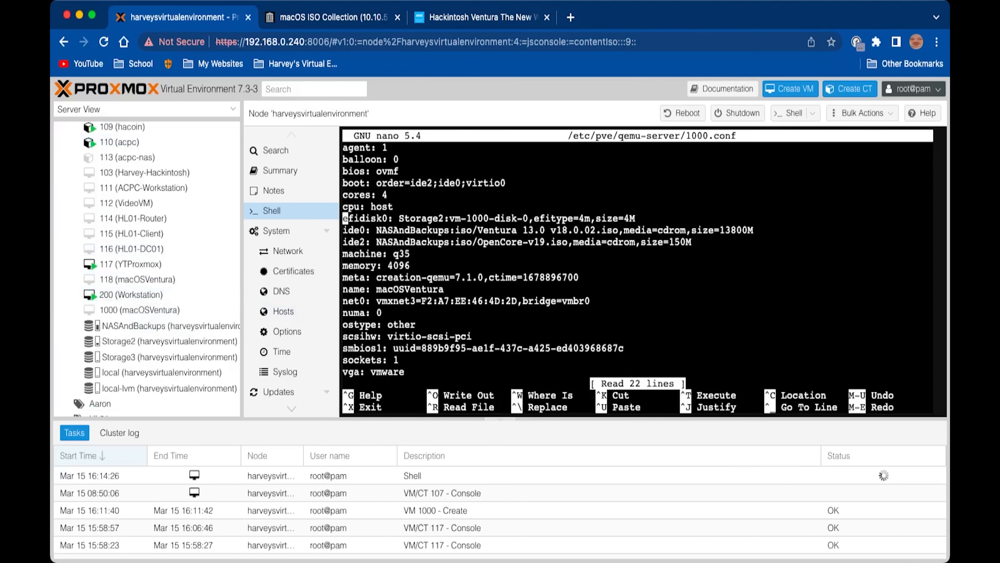
key(Right)
key(Right)
key(Right)
key(Right)
key(Right)
key(Right)
key(Right)
key(Right)
key(Right)
key(Right)
key(Right)
key(Right)
key(Right)
key(Right)
key(Right)
key(Right)
key(Right)
key(Right)
key(Right)
key(Right)
key(Right)
key(Right)
key(Right)
key(Right)
key(Right)
key(Right)
key(Right)
key(Right)
key(Right)
key(Right)
key(Right)
key(Right)
key(Right)
key(Right)
key(Right)
key(Right)
key(Right)
key(Right)
key(Right)
key(Right)
key(Right)
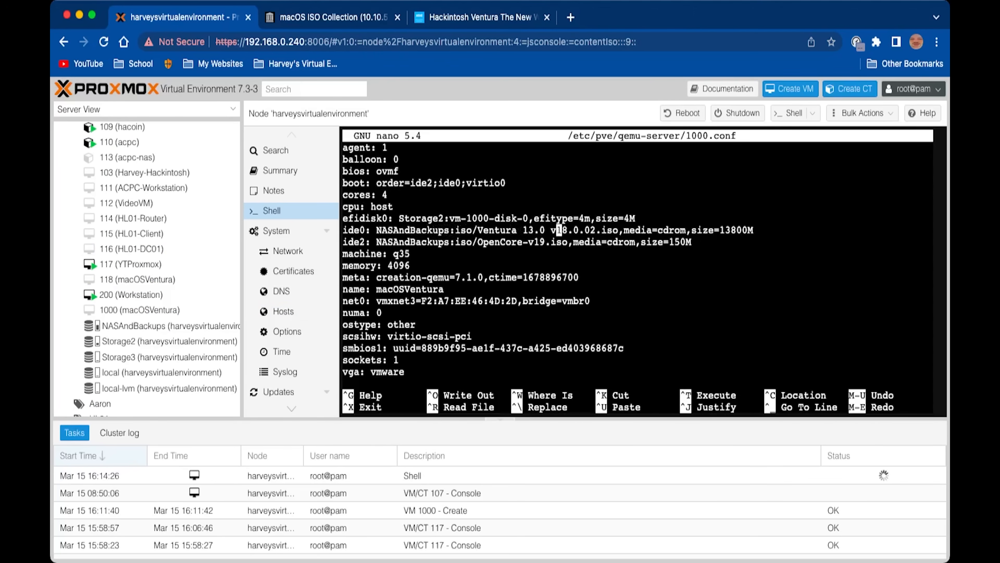
key(Right)
key(Right)
key(Right)
key(Right)
key(Right)
key(Right)
key(Right)
key(Right)
key(Right)
key(Right)
key(BackSpace)
key(BackSpace)
key(BackSpace)
key(BackSpace)
key(BackSpace)
key(BackSpace)
key(BackSpace)
key(BackSpace)
key(BackSpace)
key(BackSpace)
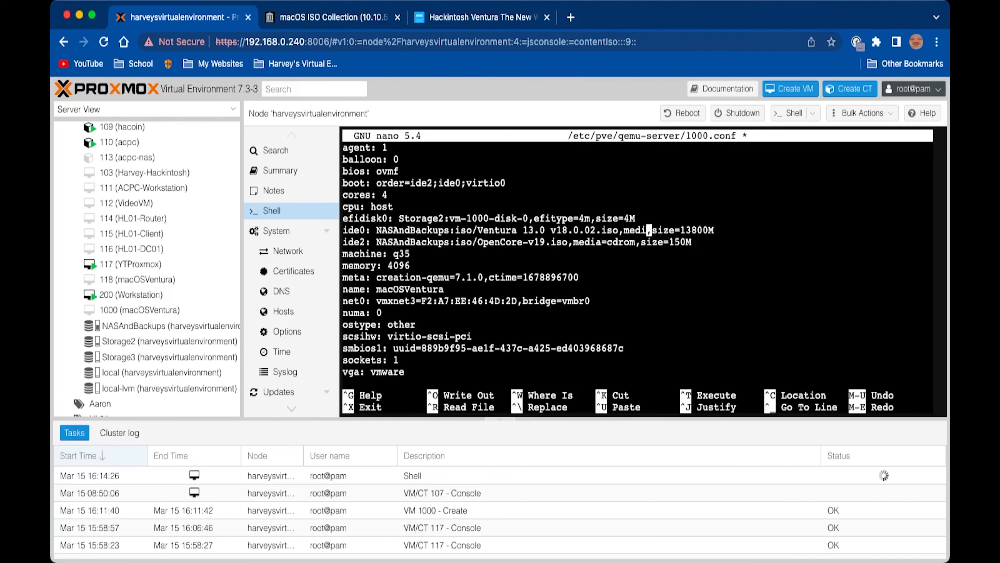
key(BackSpace)
text(cache=u)
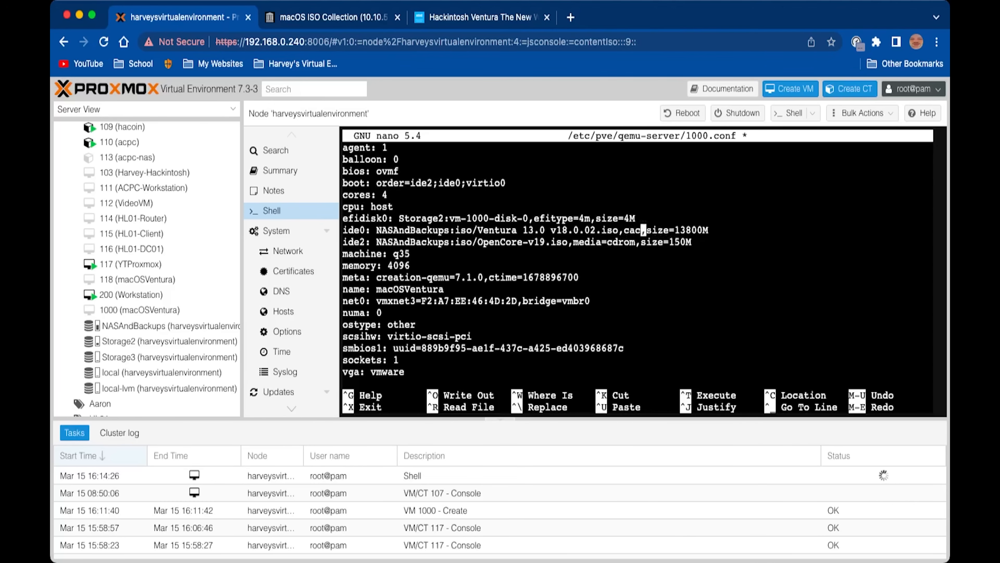
text(nsafe)
Replace media=cdrom with cache=unsafe on the ide2 line as well
key(Down)
key(Left)
key(Left)
key(Left)
key(Left)
key(Left)
key(Left)
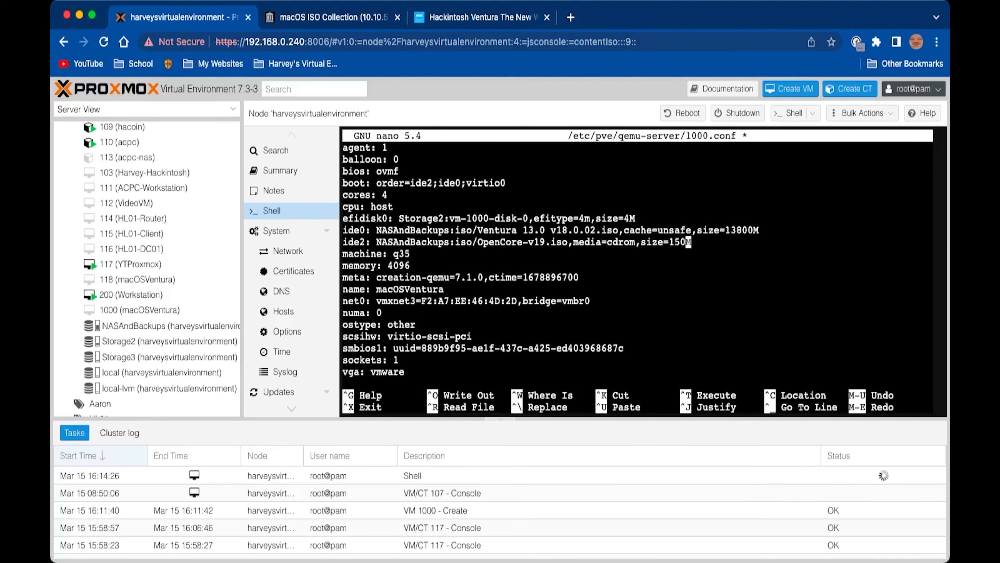
key(Left)
key(Left)
key(Left)
key(Left)
key(BackSpace)
key(BackSpace)
key(BackSpace)
key(BackSpace)
key(BackSpace)
key(BackSpace)
key(BackSpace)
key(BackSpace)
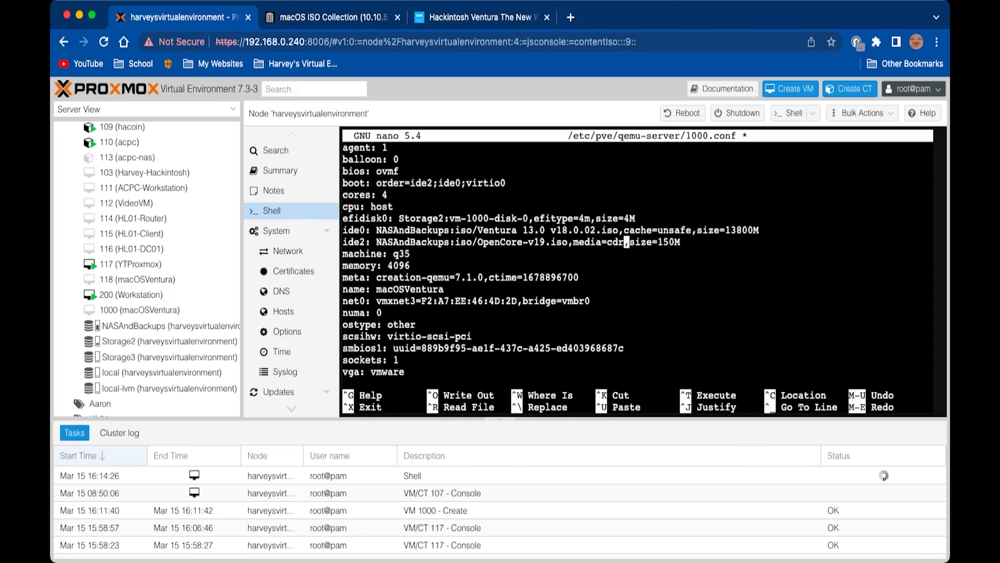
key(BackSpace)
key(BackSpace)
key(BackSpace)
text(cache)
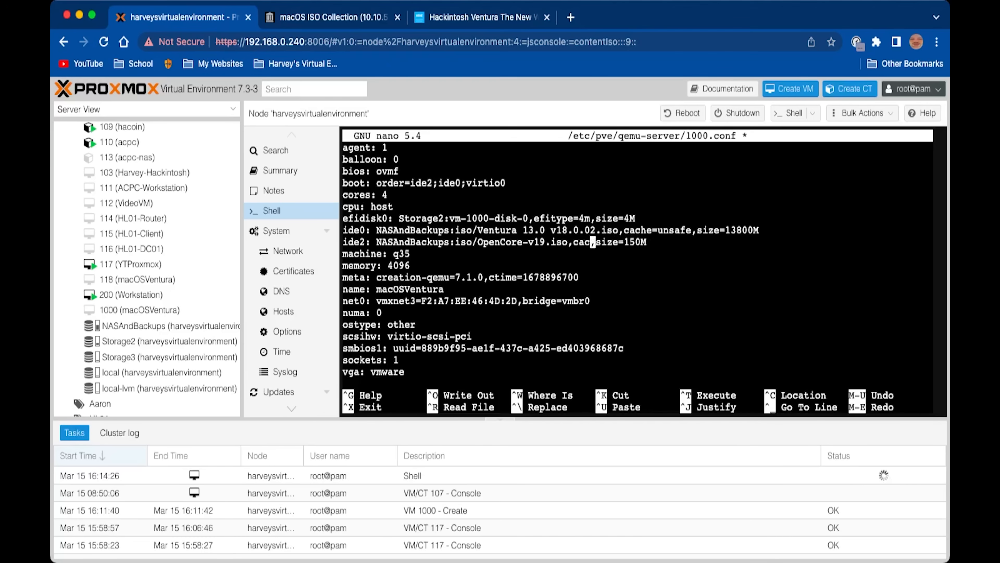
text(=unsafe)
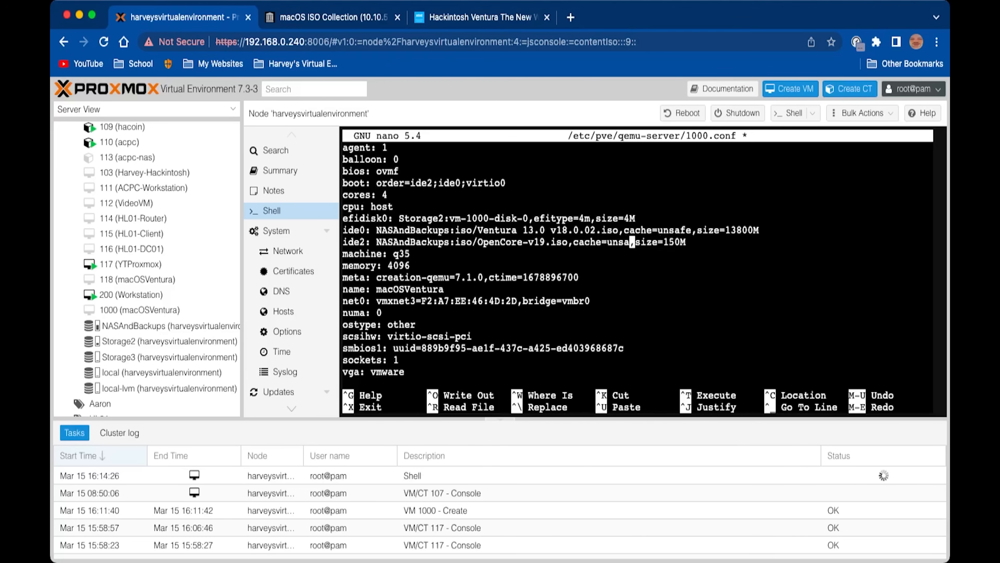
key(Down)
key(Down)
key(Down)
key(Down)
key(Down)
key(Down)
key(Down)
key(Down)
key(Down)
key(Down)
key(Down)
key(Down)
key(Down)
key(Down)
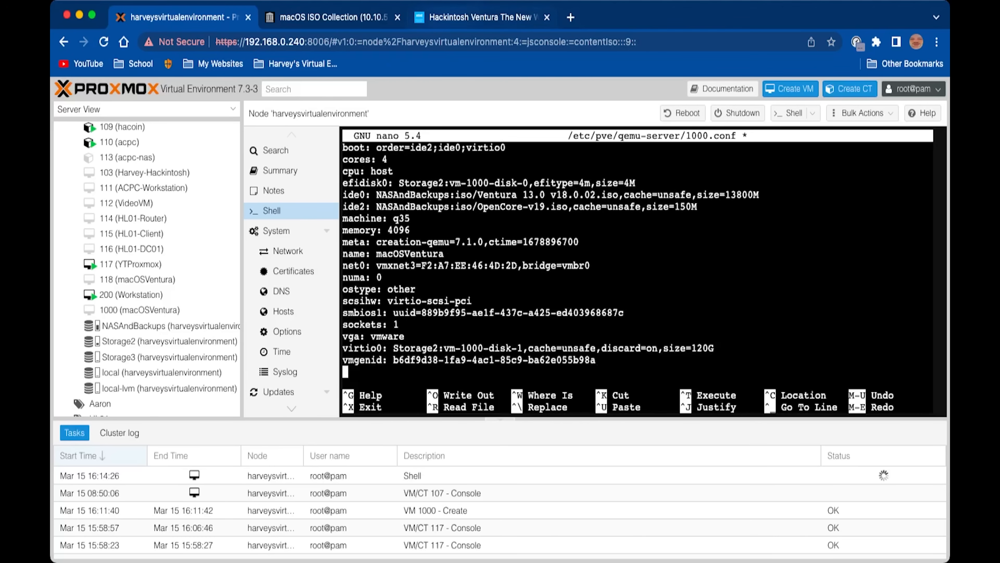
click(453, 21)
Copy the Intel CPUs args line from the Hackintosh Ventura guide
scroll(472, 299, down, 3)
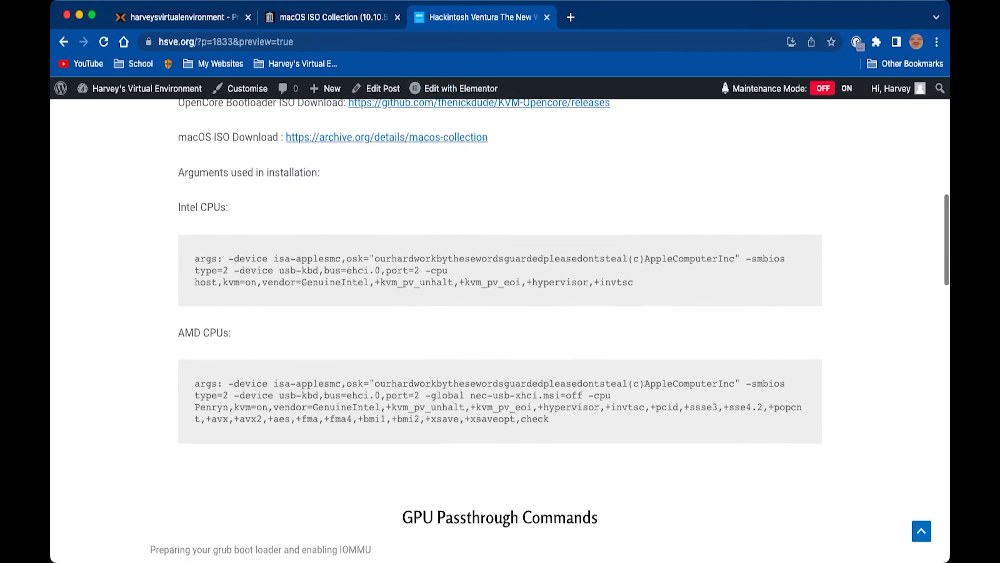
triple_click(414, 271)
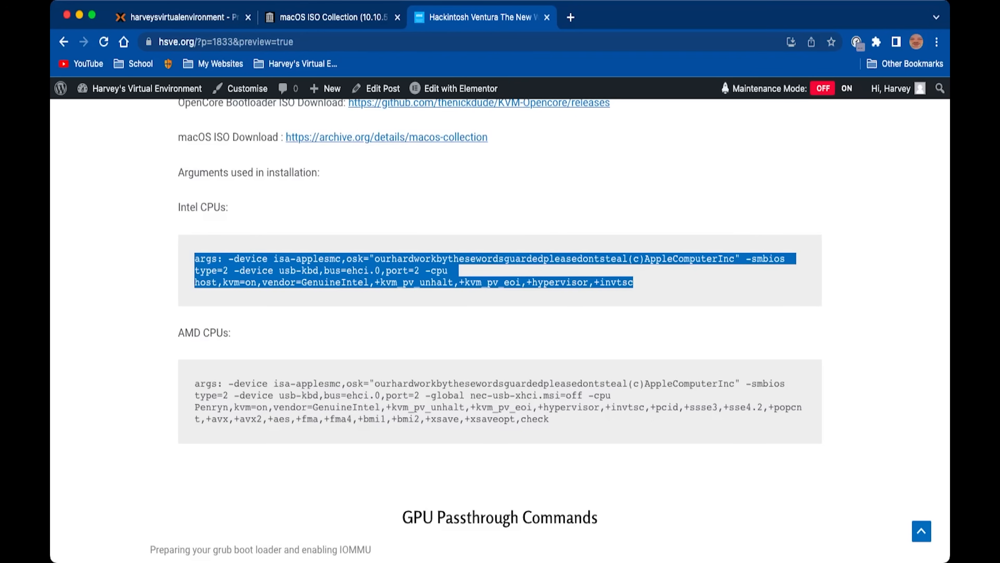
key(ctrl+Tab)
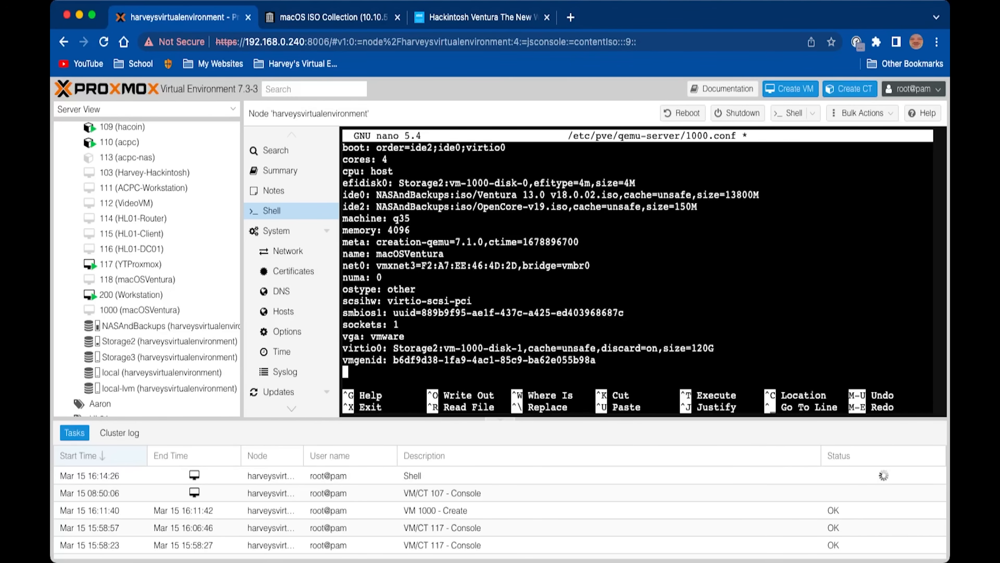
Paste the Intel CPUs args line at the end of 1000.conf
key(super+v)
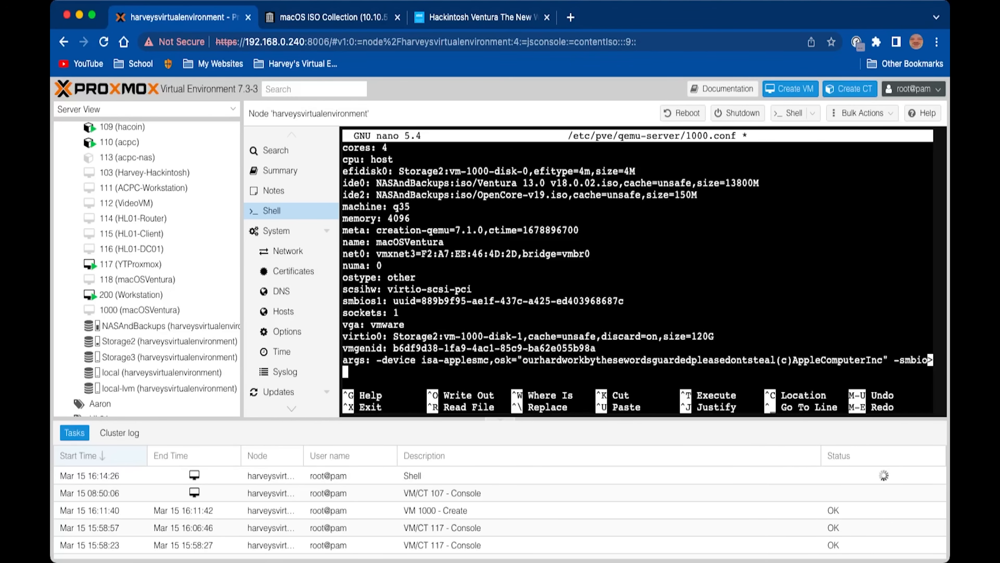
key(BackSpace)
key(Return)
key(BackSpace)
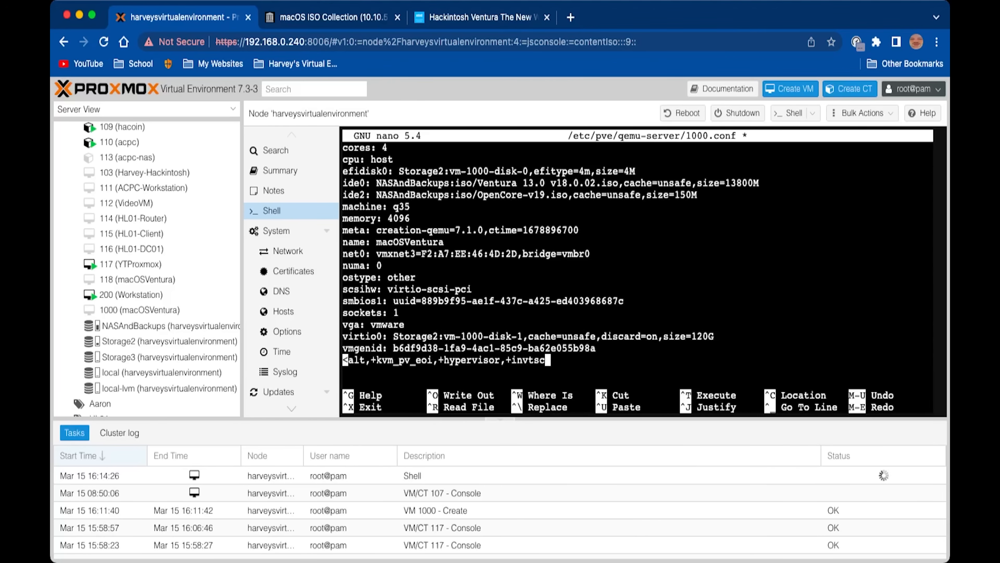
Save the config file, exit nano, and select VM 1000 (macOSVentura)
key(ctrl+x)
key(y)
key(Return)
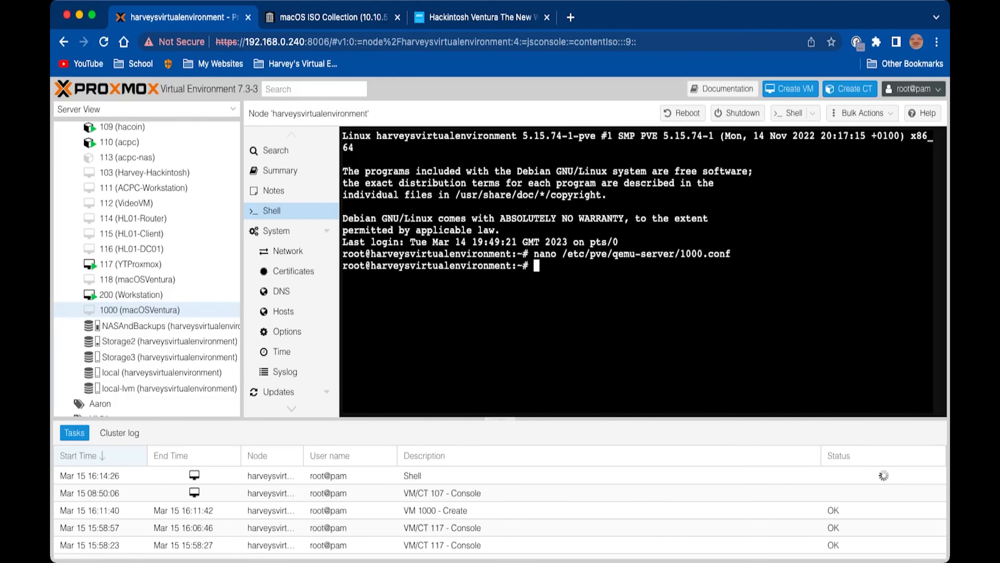
click(140, 310)
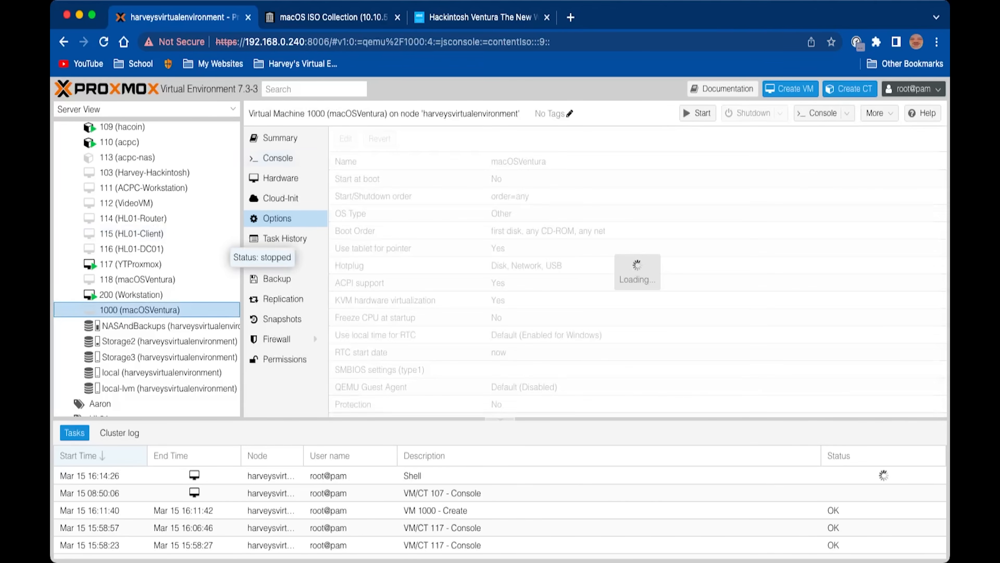
Open VM 1000's noVNC console in full screen and start the VM
click(278, 158)
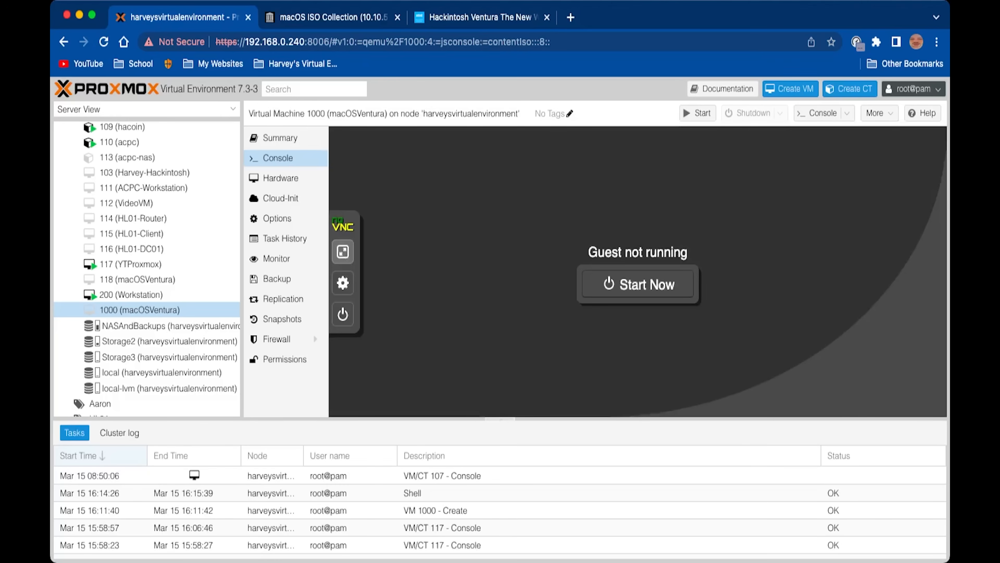
click(343, 251)
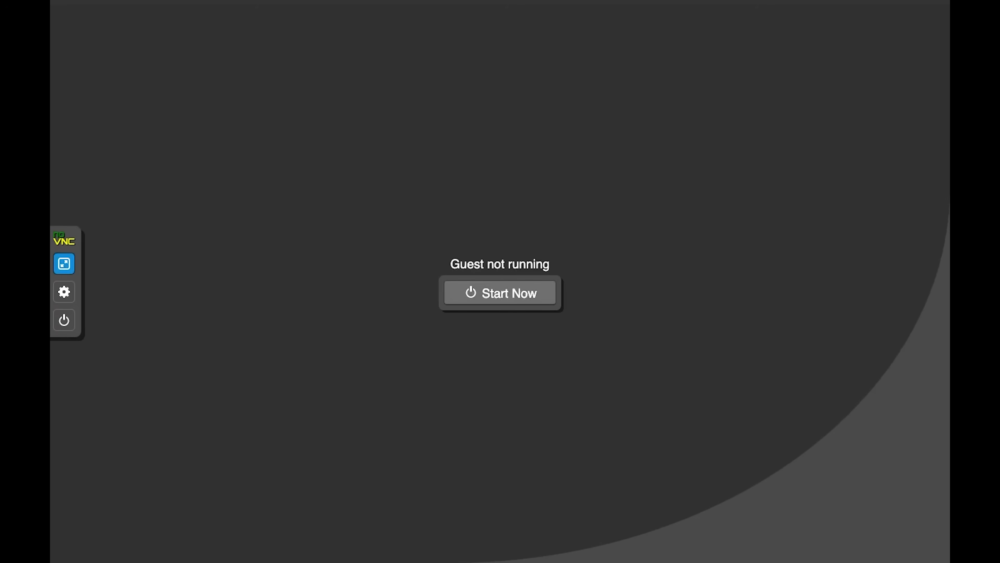
click(500, 292)
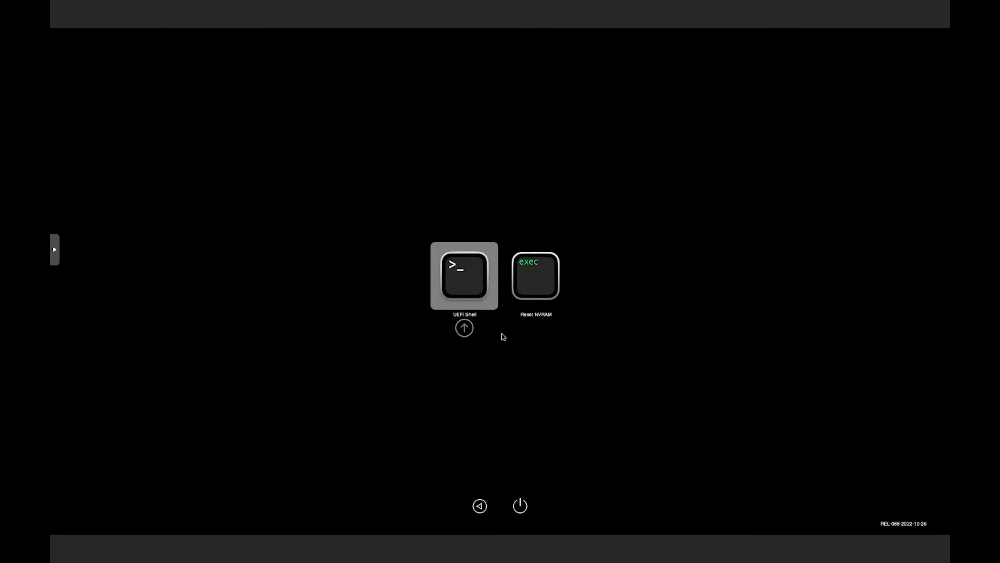
Enter the UEFI Shell, skip startup.nsh, and run fs0:\System\Library\CoreServices\boot.efi
key(Return)
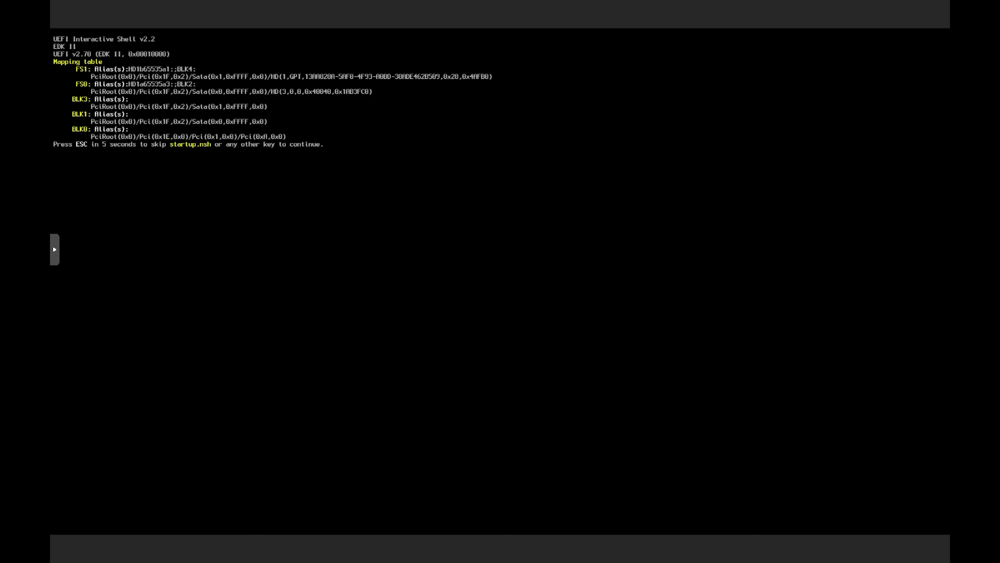
key(Escape)
text(fs0)
text(S)
key(Tab)
text(L)
key(Tab)
text(\C)
key(Tab)
text(\boo)
key(Tab)
key(Return)
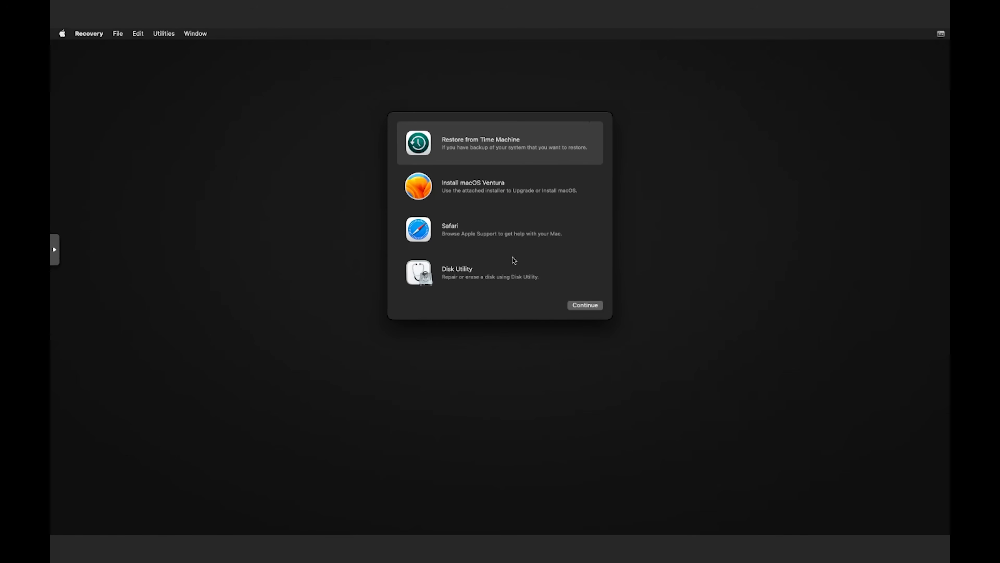
Open Disk Utility, show all devices, and select the 128.85 GB VirtIO disk
click(485, 268)
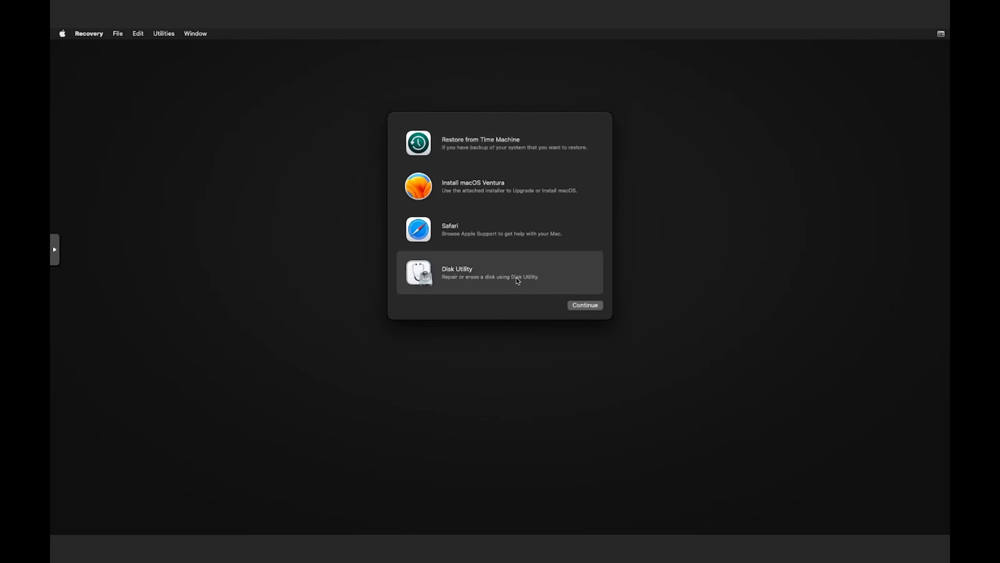
click(585, 305)
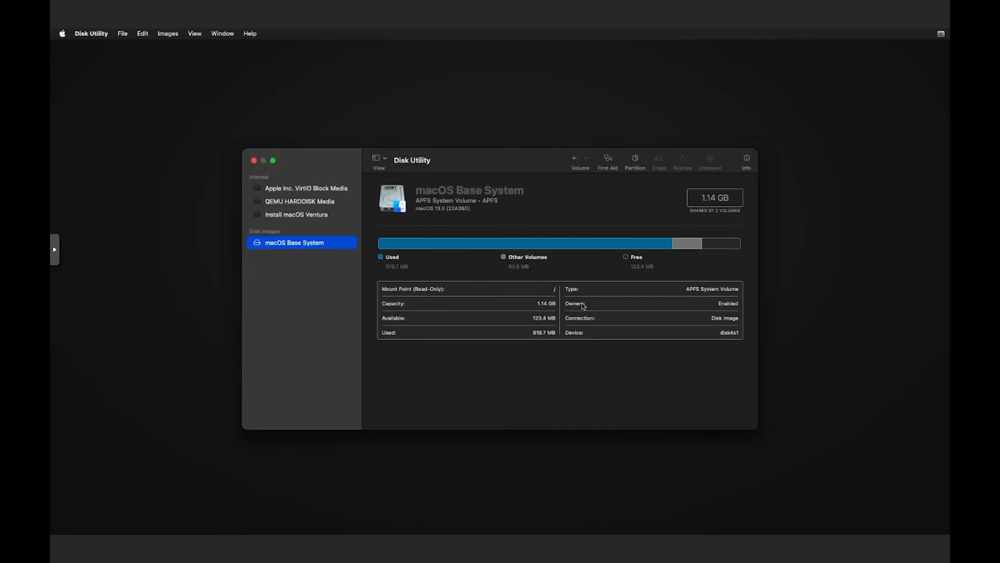
click(382, 158)
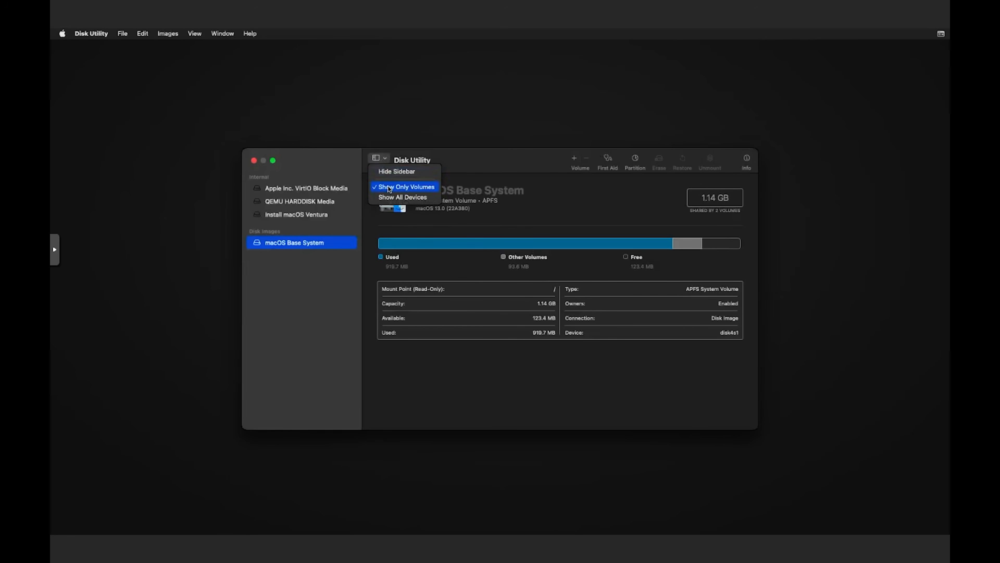
click(391, 197)
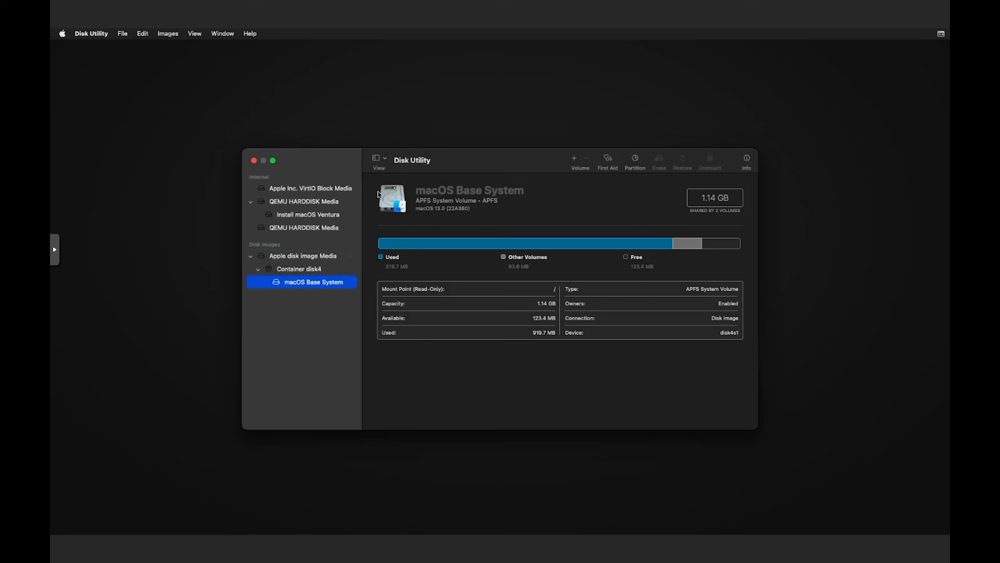
click(308, 187)
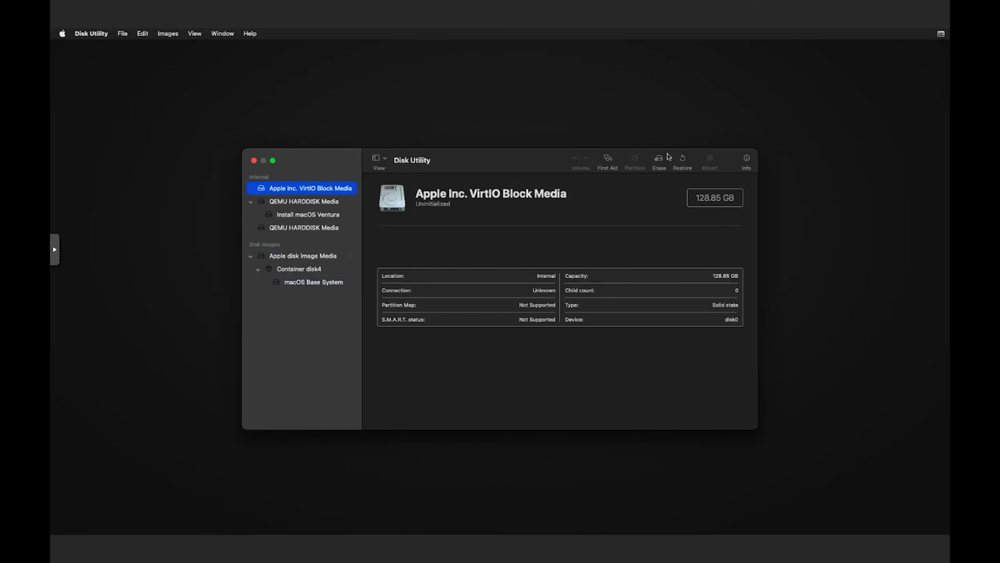
Erase the disk as APFS volume 'macOS', close Disk Utility, and choose Install macOS Ventura
click(657, 160)
text(macOS)
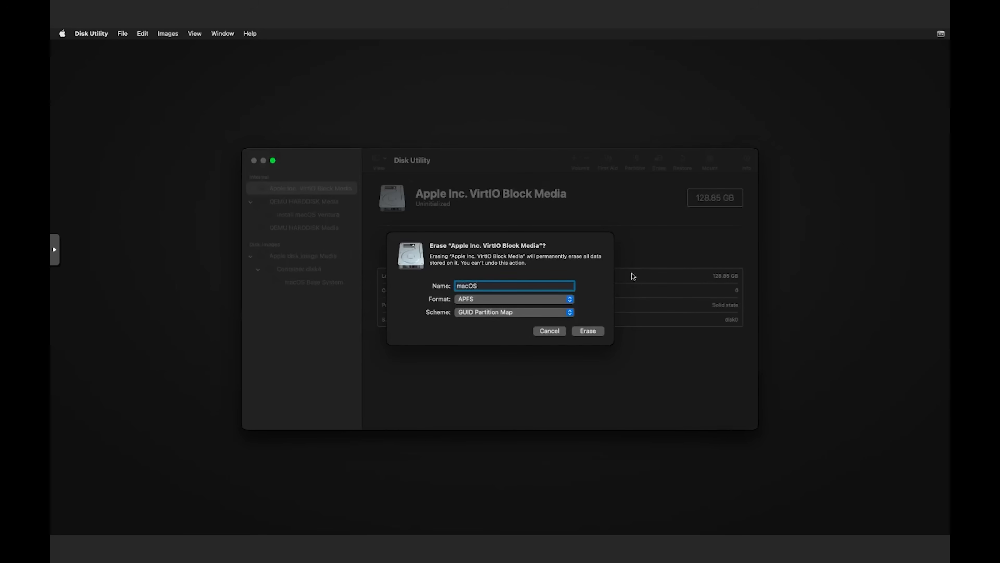
click(588, 331)
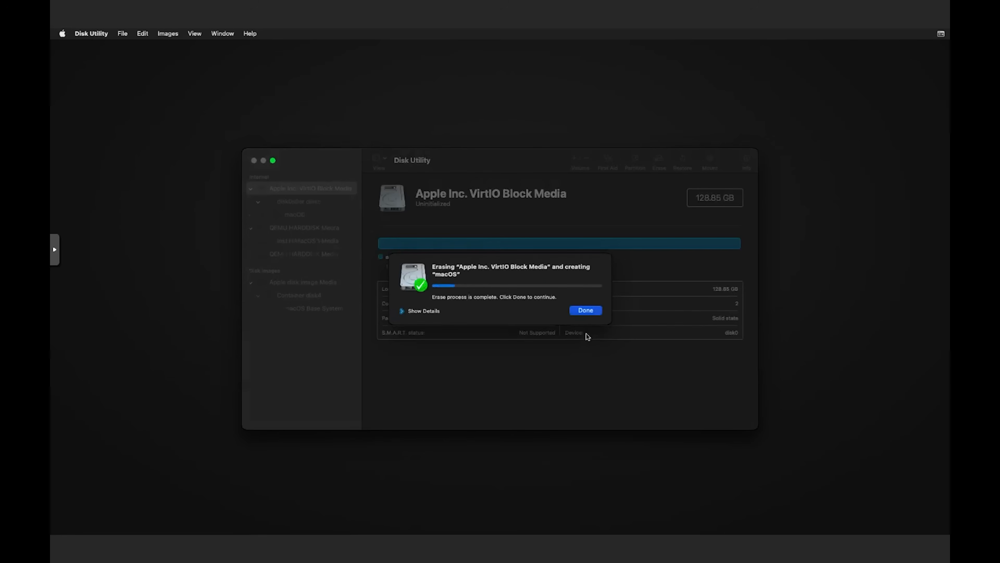
click(585, 310)
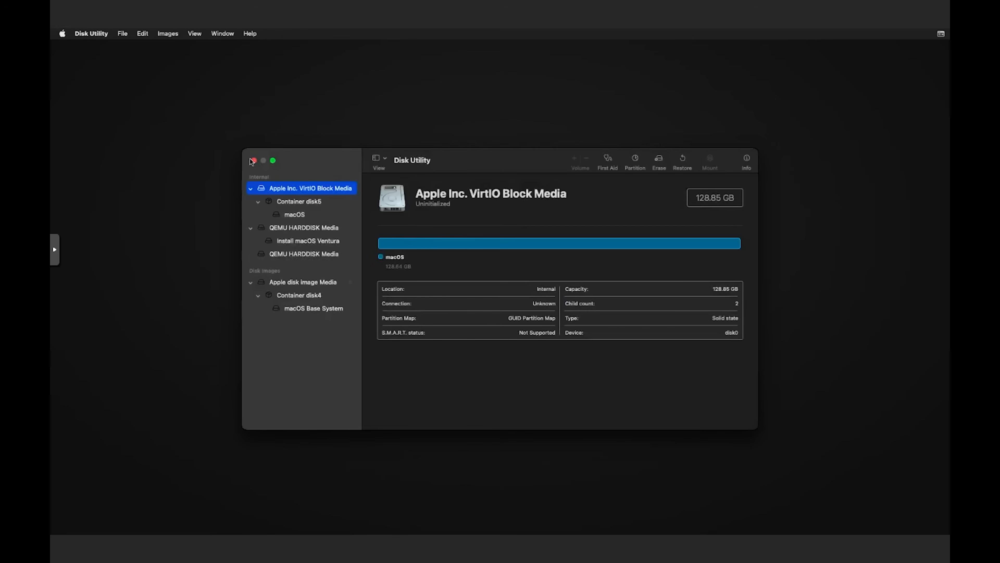
click(254, 161)
double_click(485, 185)
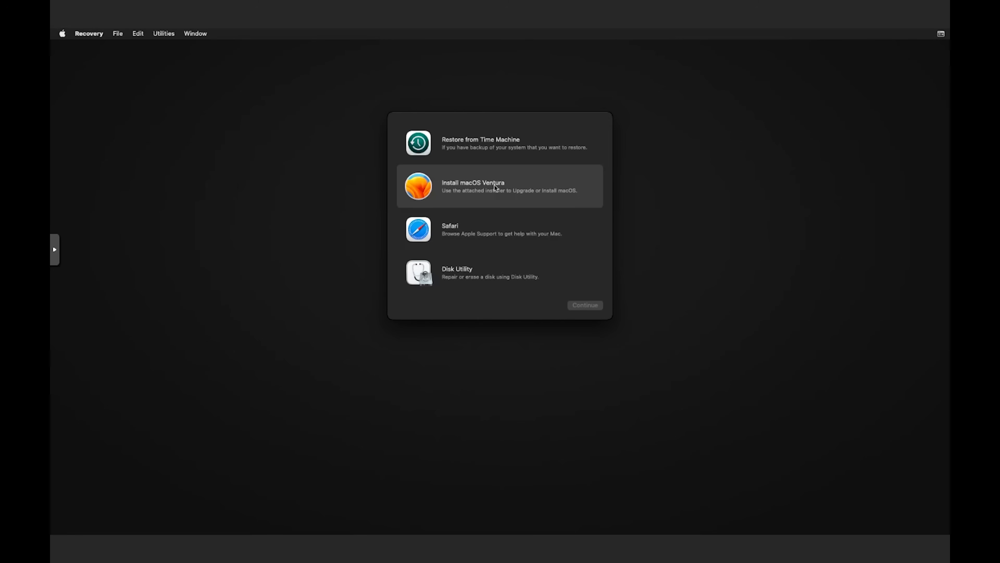
Run Install macOS Ventura, agree to the licence, and install onto the macOS disk
double_click(495, 188)
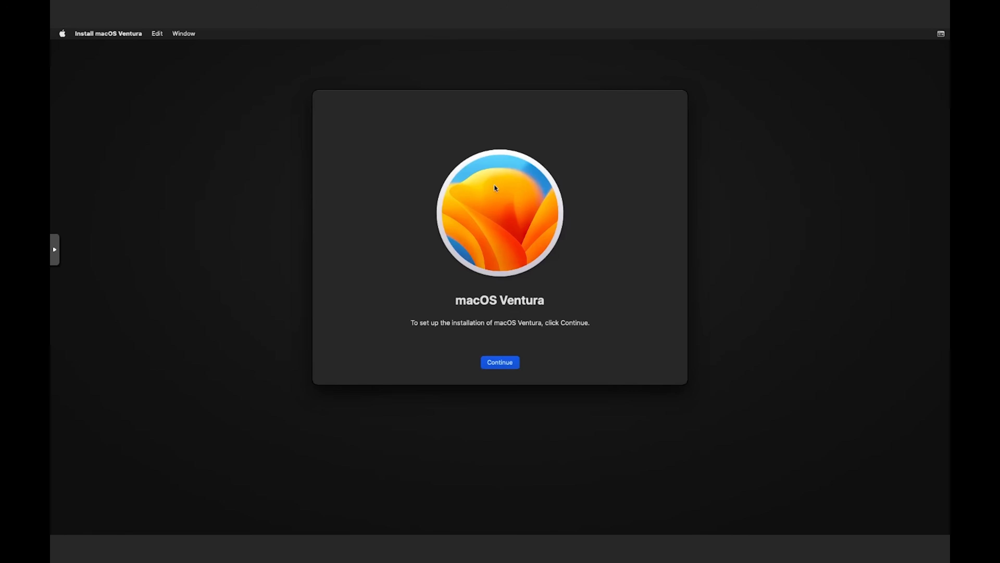
click(495, 359)
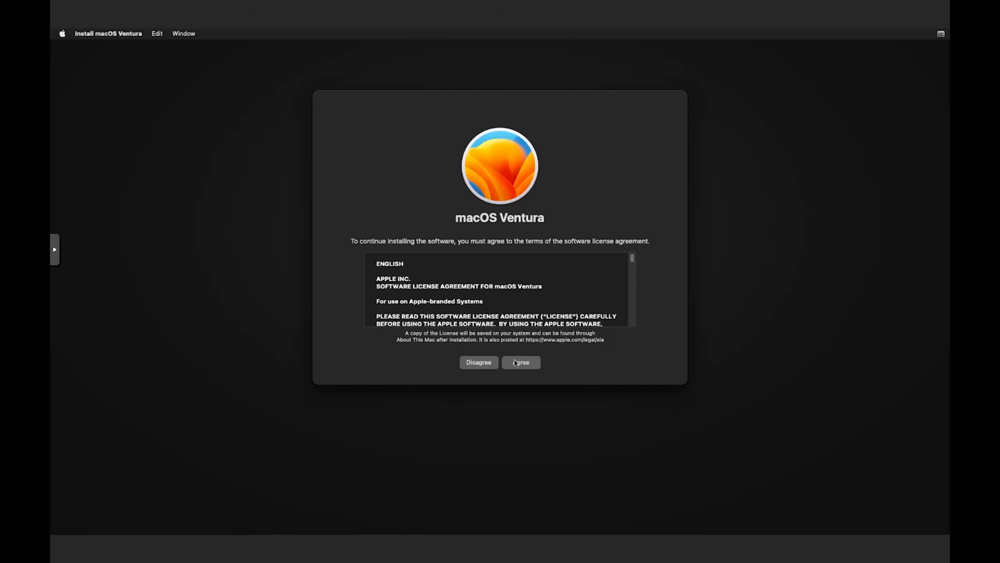
click(518, 364)
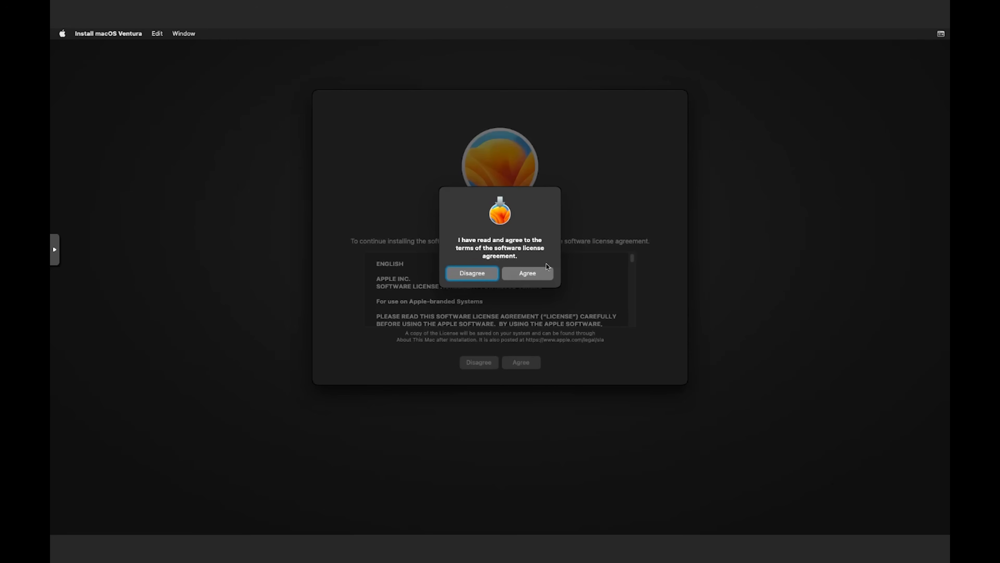
click(527, 273)
click(458, 311)
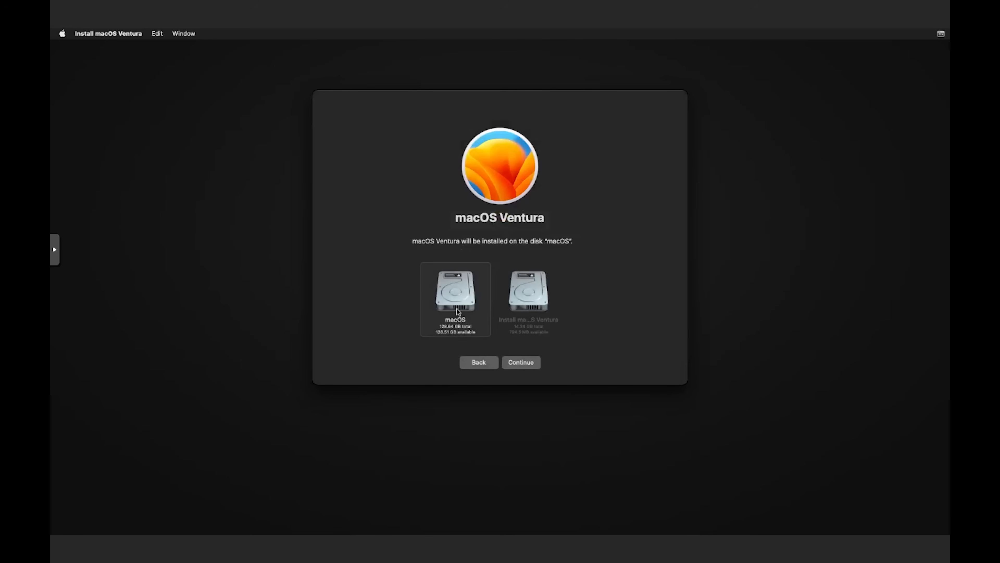
click(519, 362)
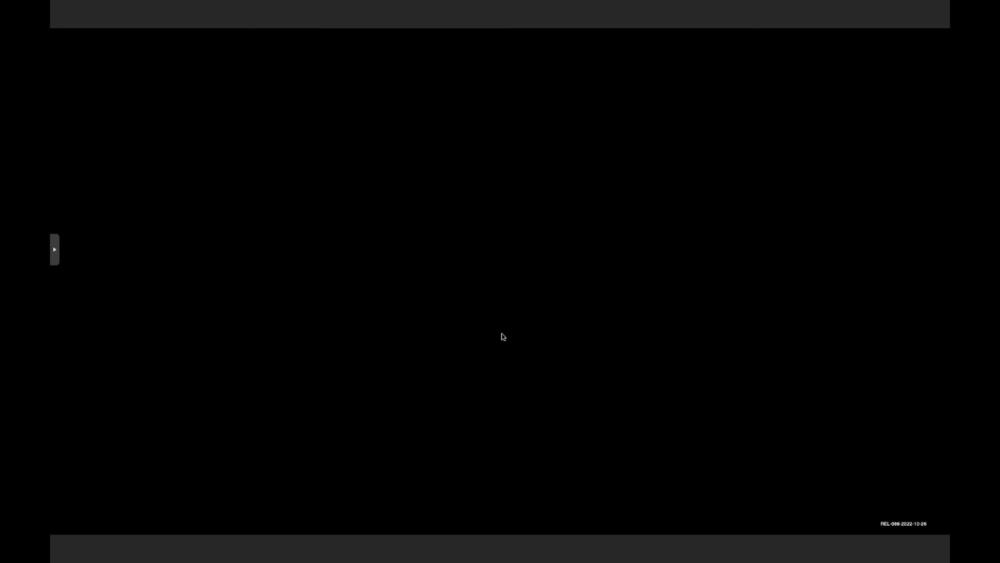
Boot the first OpenCore picker entry to resume the Ventura installation
key(Return)
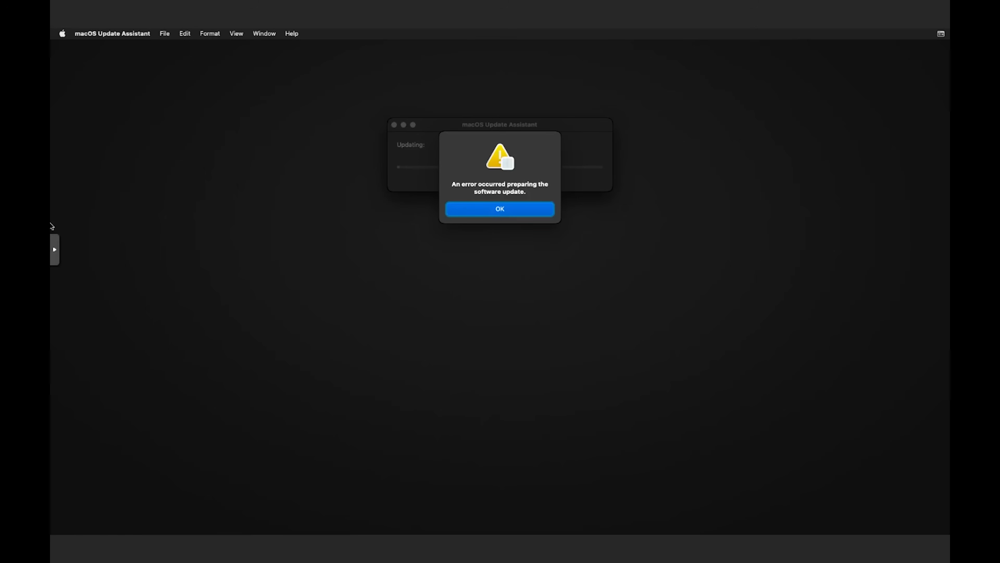
Stop VM 1000 using the Stop command in the noVNC sidebar's power menu
click(54, 249)
click(64, 333)
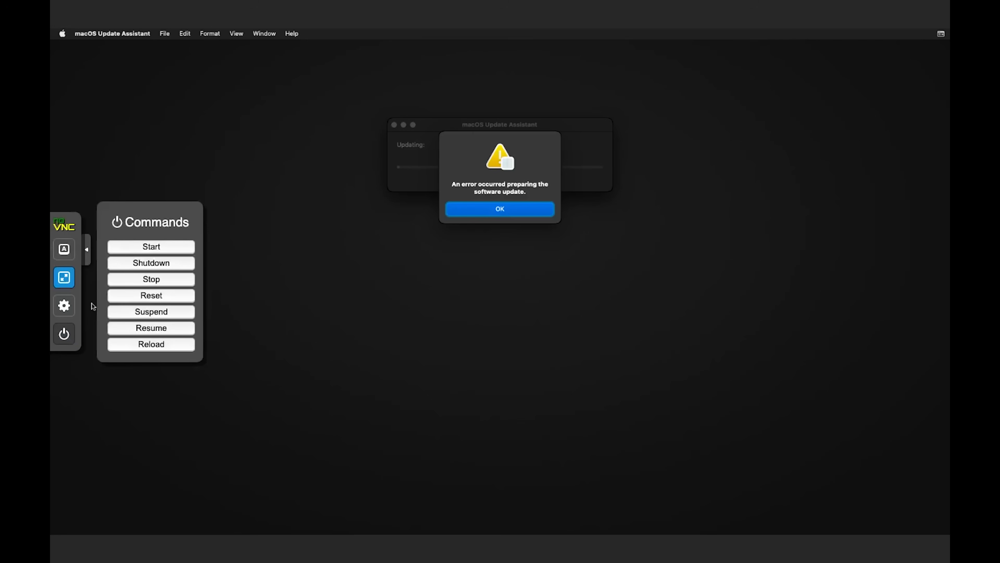
click(151, 279)
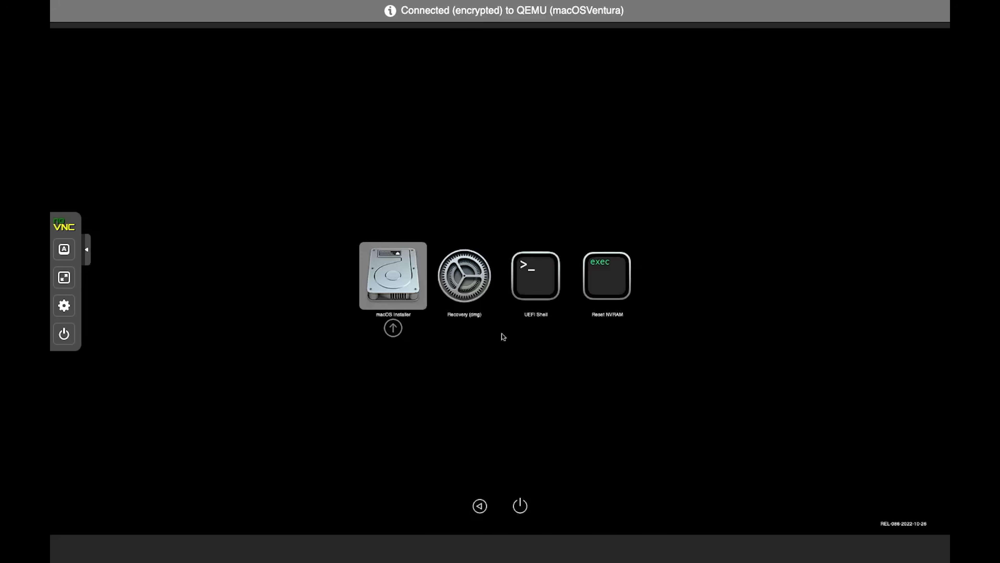
Boot the macOS Installer entry from the OpenCore picker to reach country selection
key(Return)
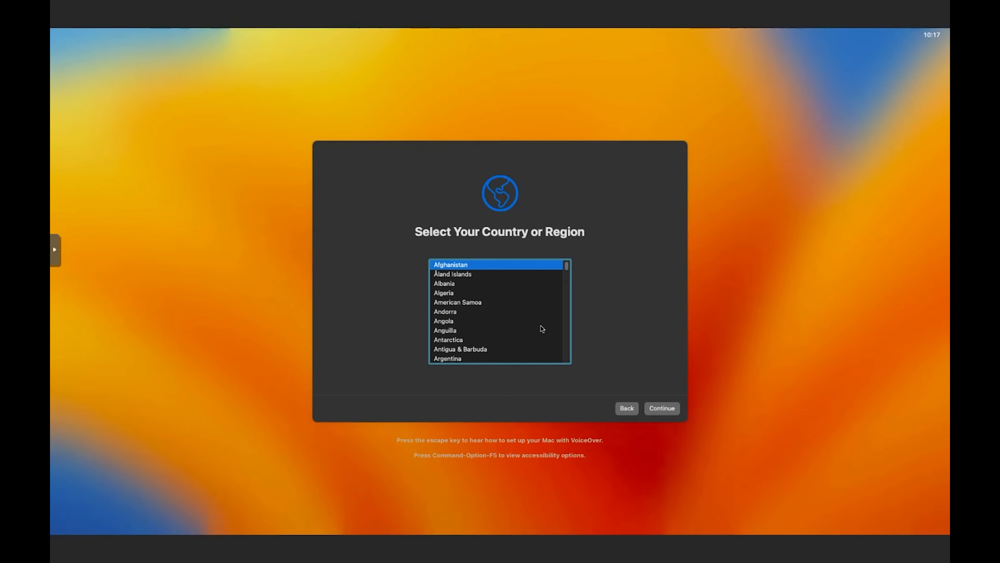
Choose United Kingdom as the region and accept the suggested language settings
text(un)
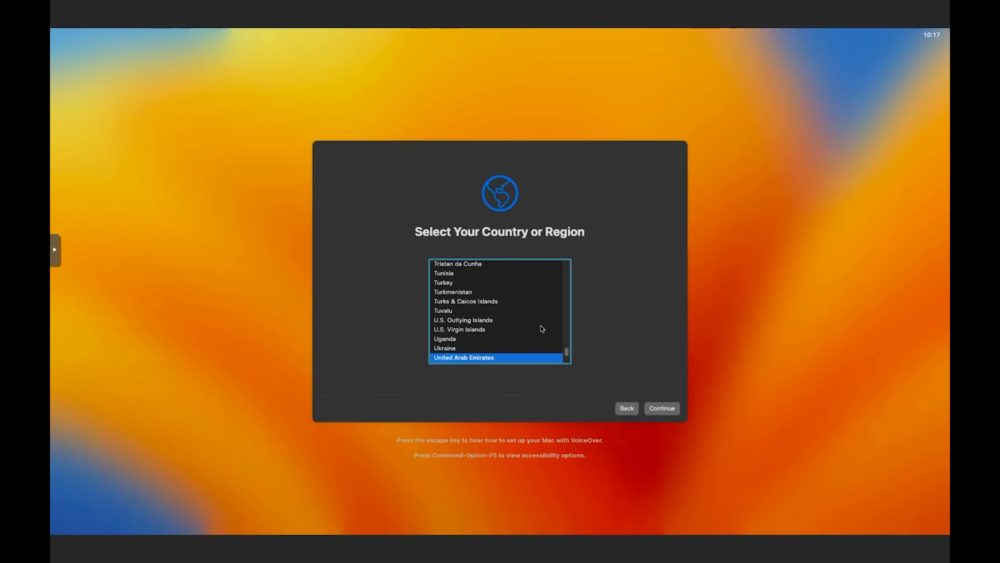
key(Down)
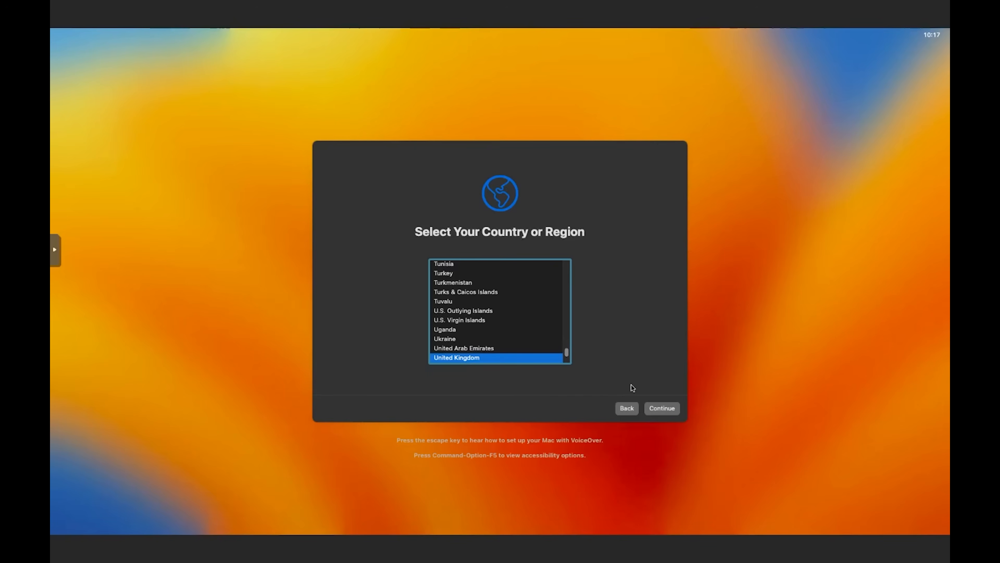
click(666, 408)
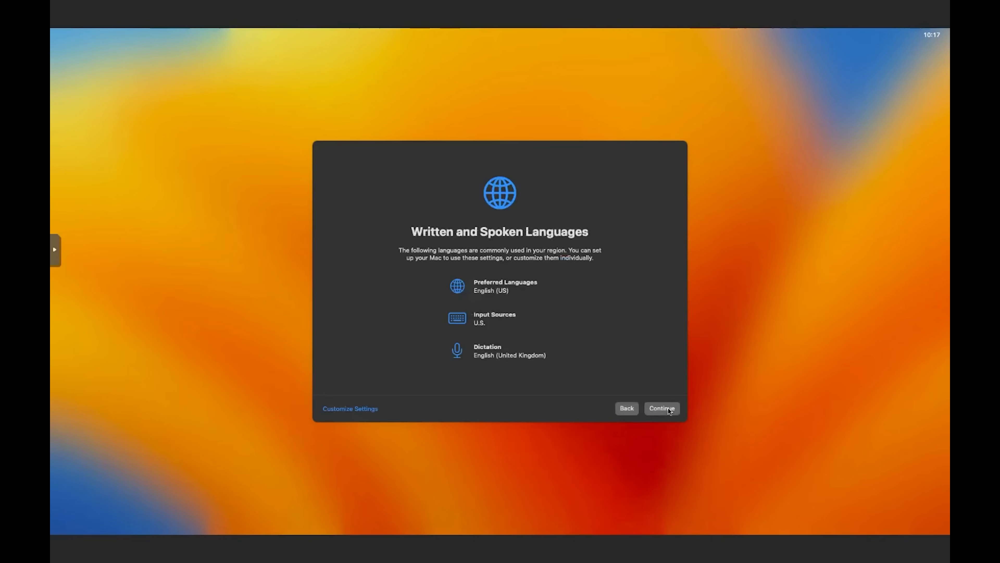
click(666, 408)
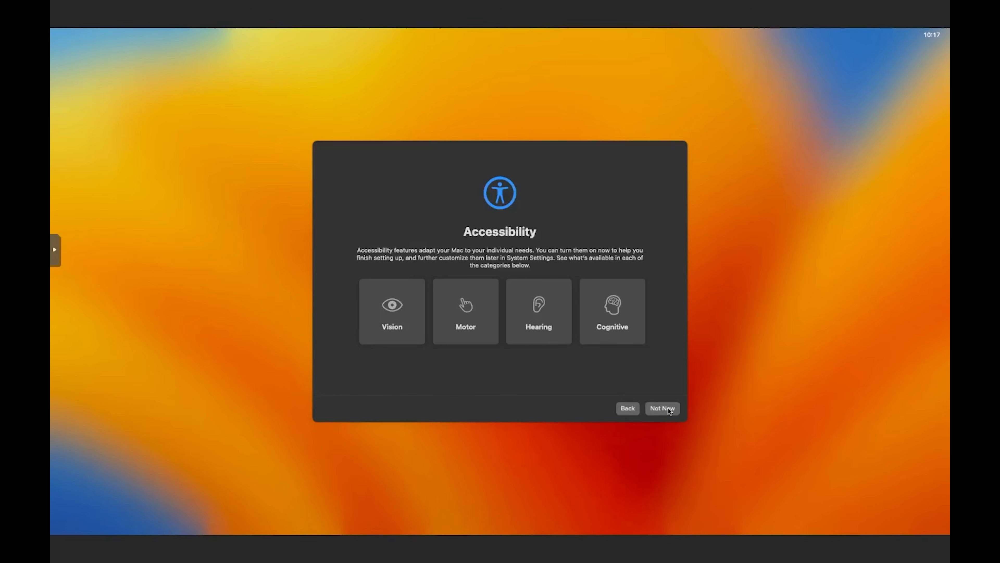
Skip accessibility, data migration and Apple ID sign-in, acknowledging the privacy notice
click(665, 408)
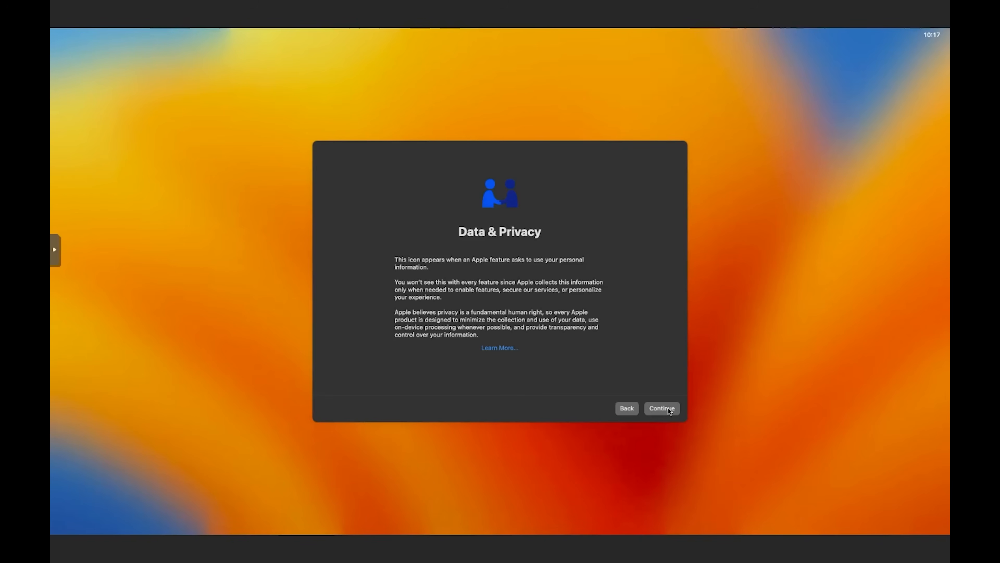
click(669, 410)
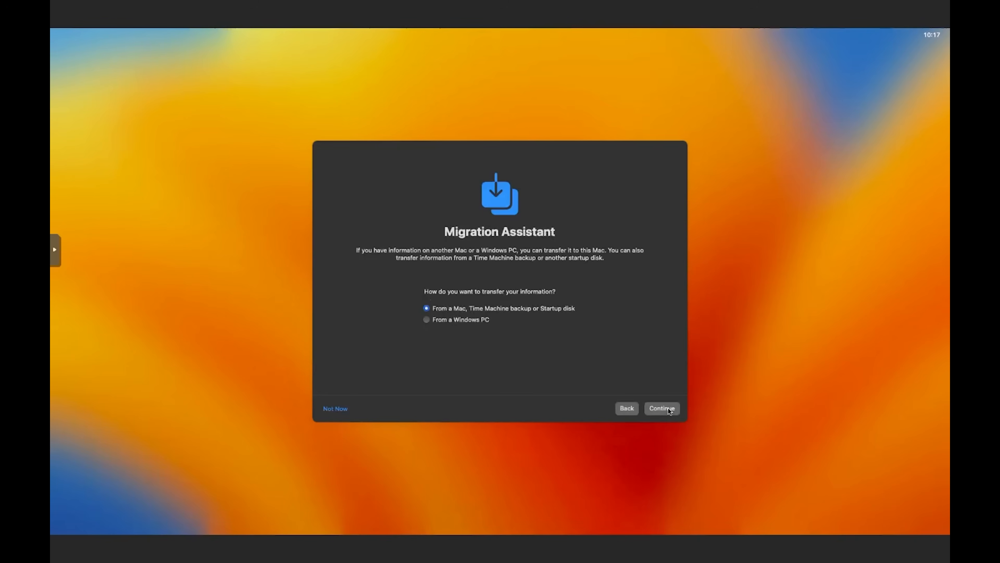
click(335, 409)
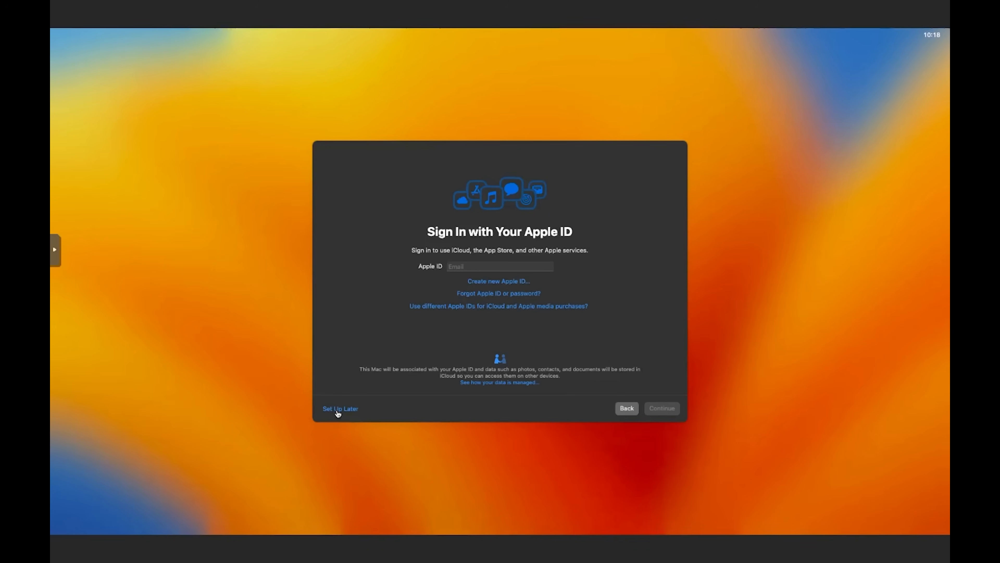
click(338, 411)
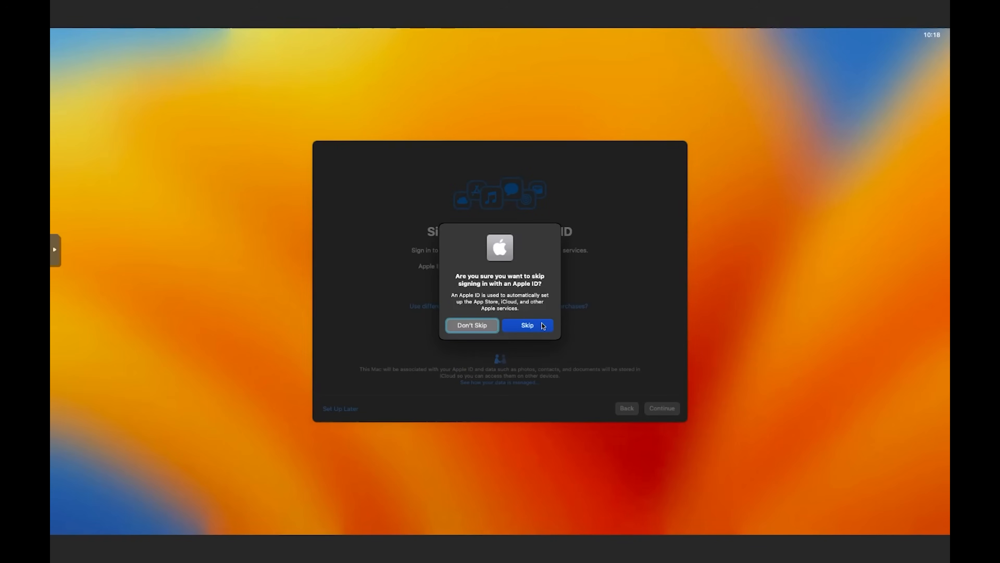
click(543, 325)
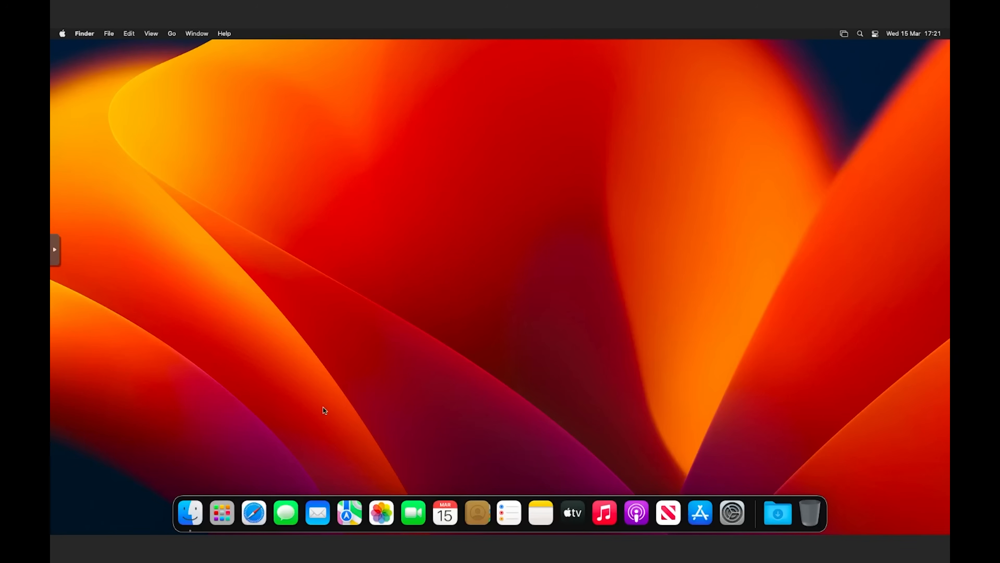
Search the web in Safari for OpenCore Configurator
click(256, 508)
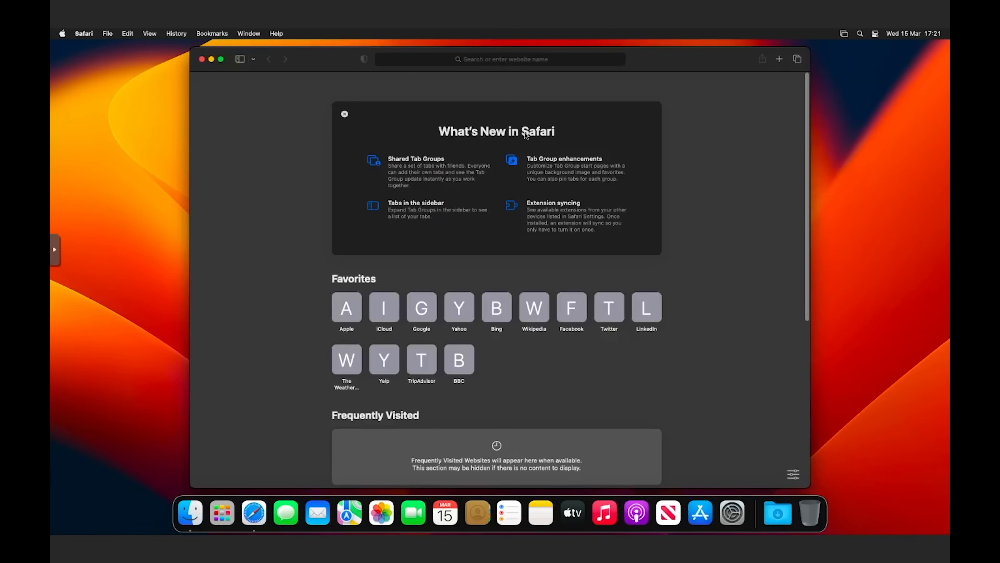
click(511, 59)
text(opencore configu)
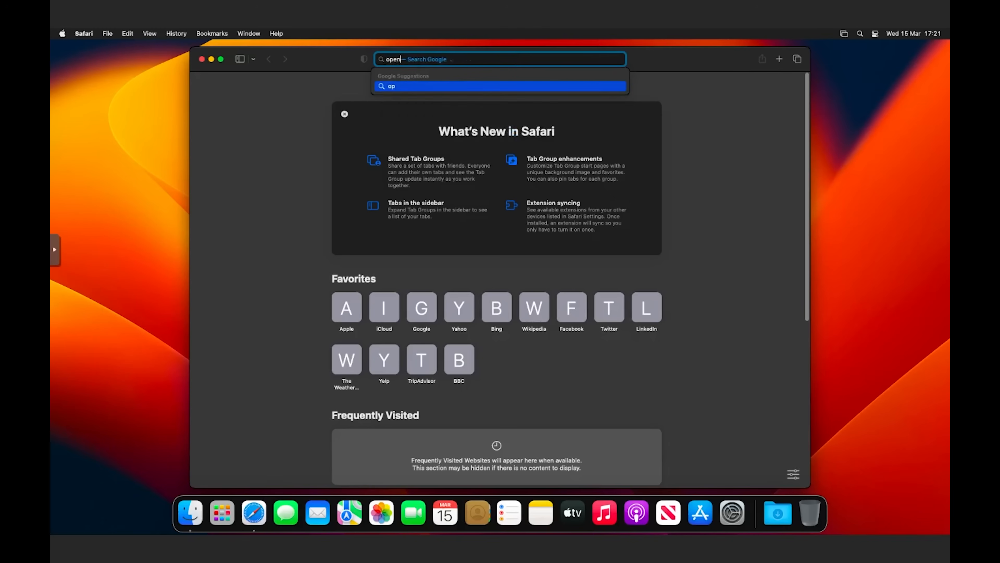
key(Down)
key(Down)
key(Down)
key(Up)
key(Return)
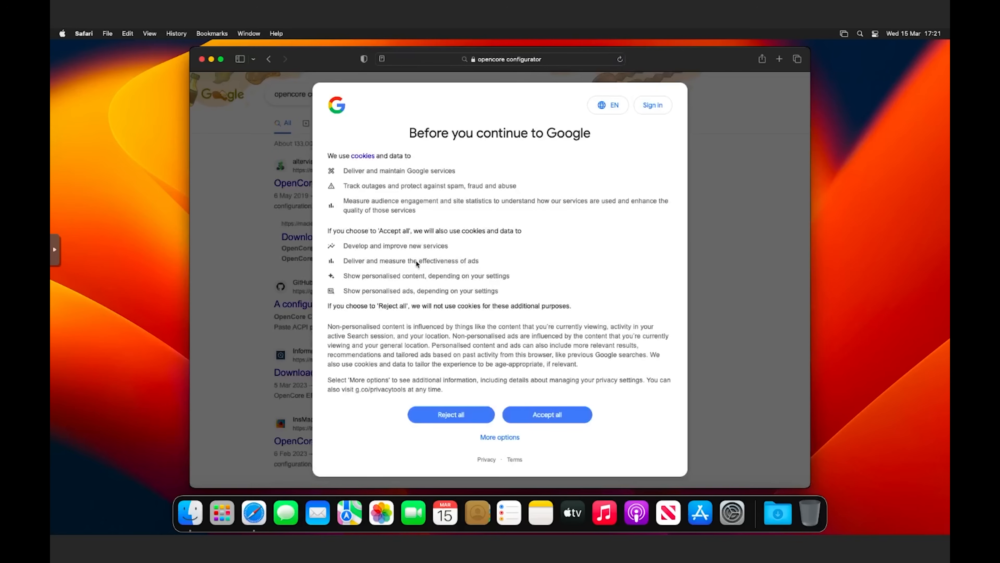
Download OCC.zip (OpenCore Configurator 2.67.0.0) from its download page, allowing the download
click(536, 414)
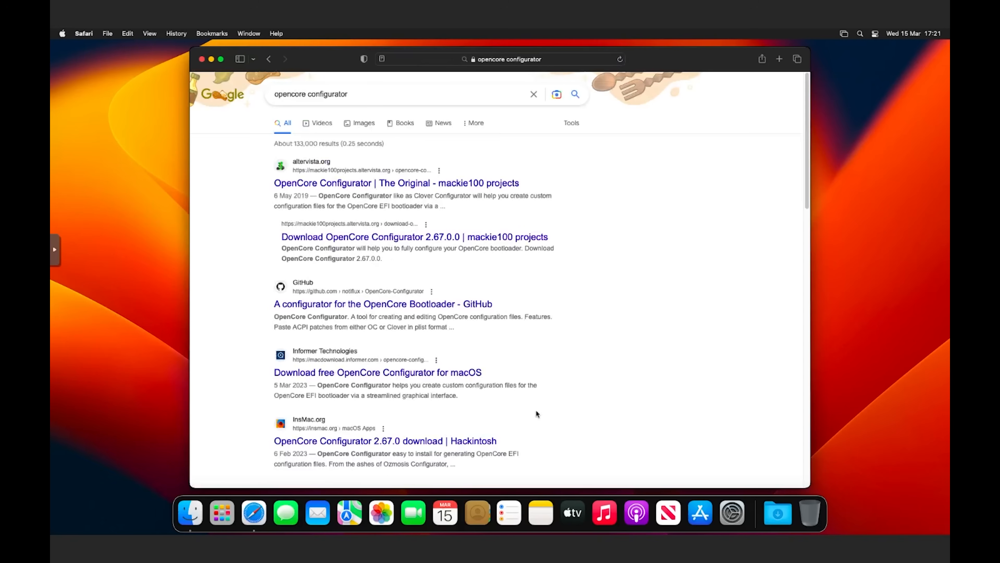
click(322, 236)
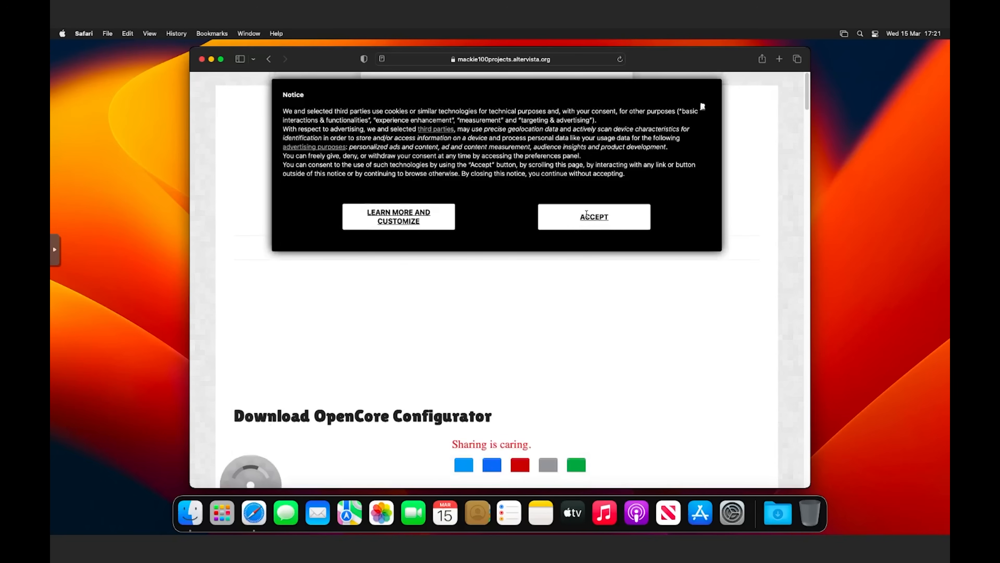
click(591, 218)
scroll(593, 310, down, 3)
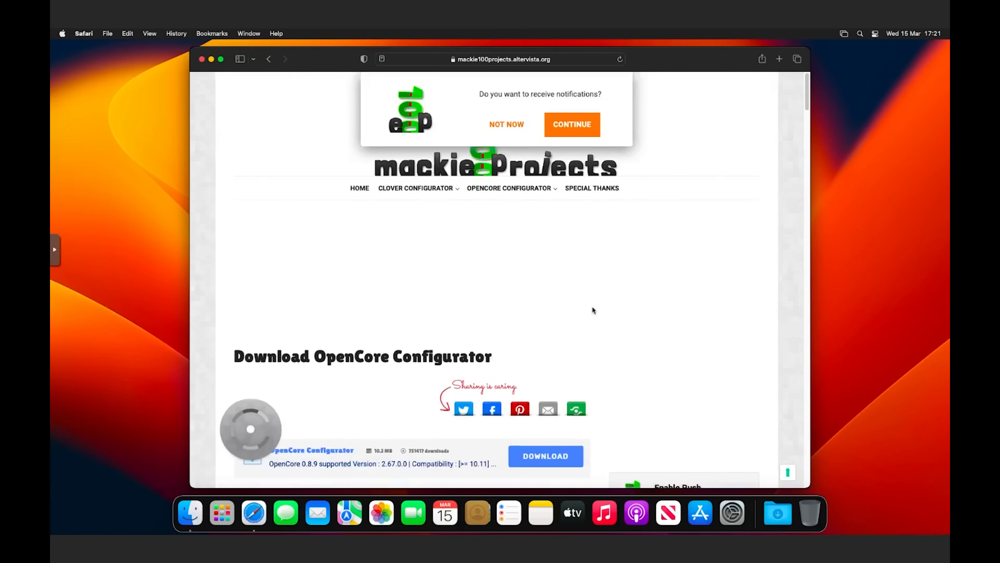
click(546, 431)
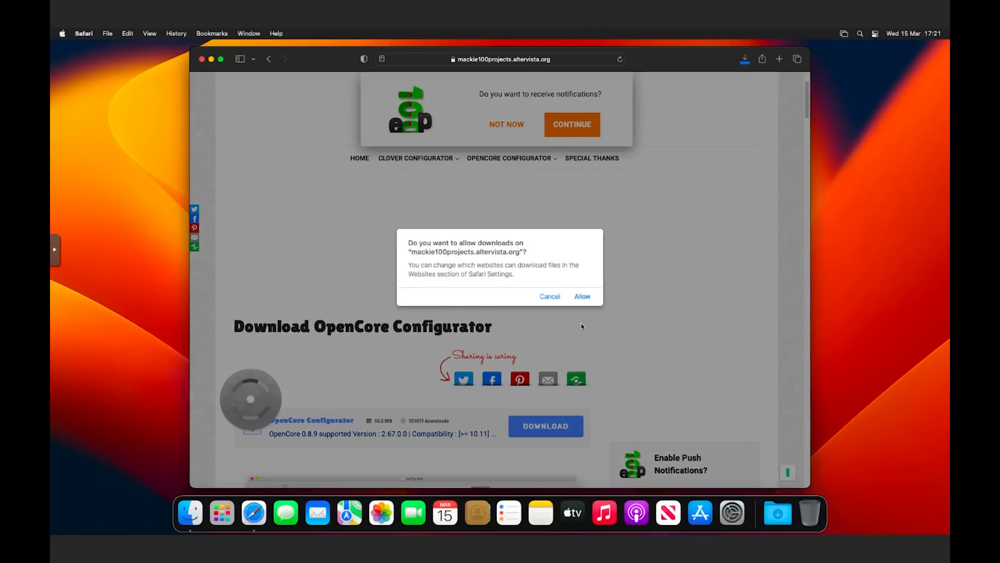
click(583, 296)
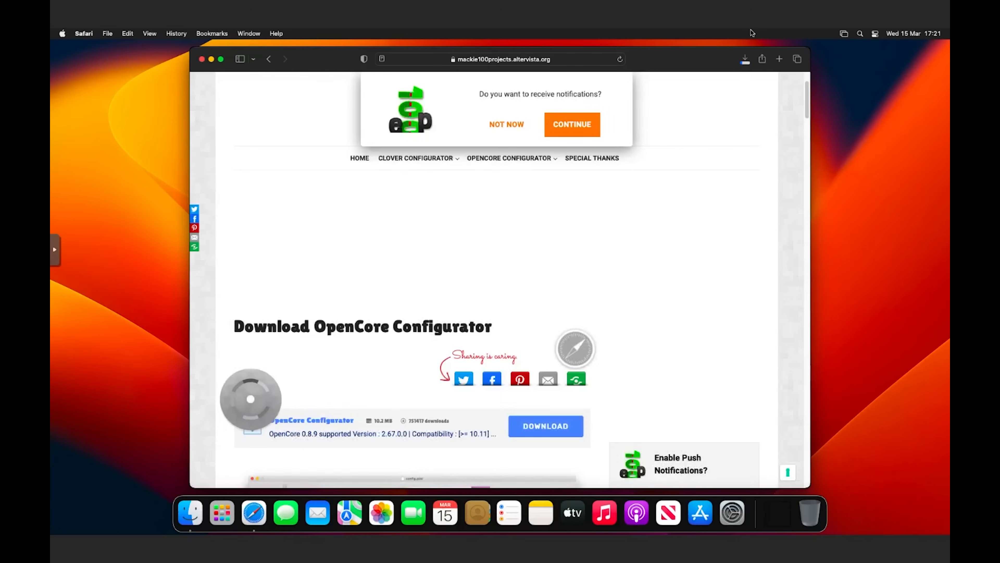
click(748, 63)
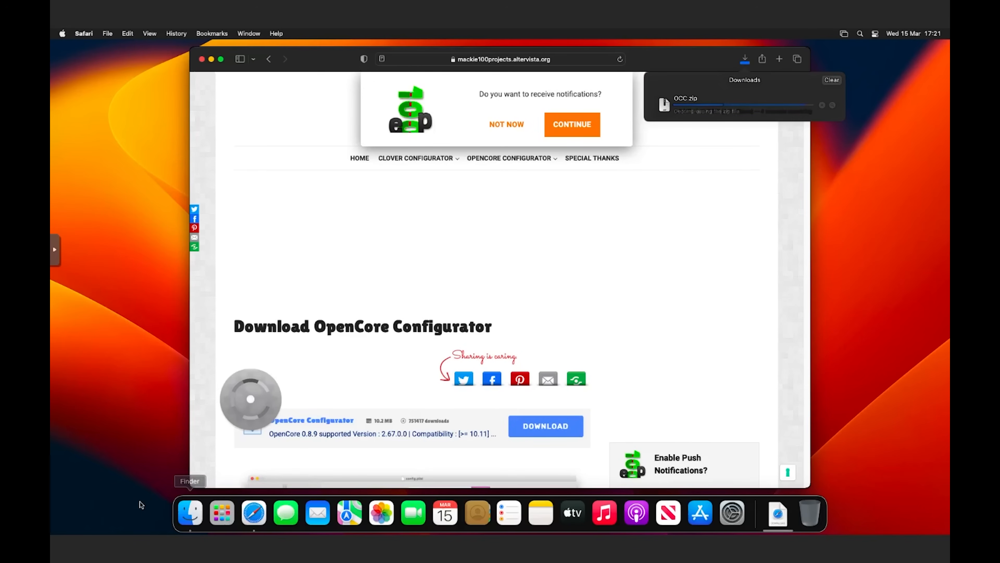
click(181, 515)
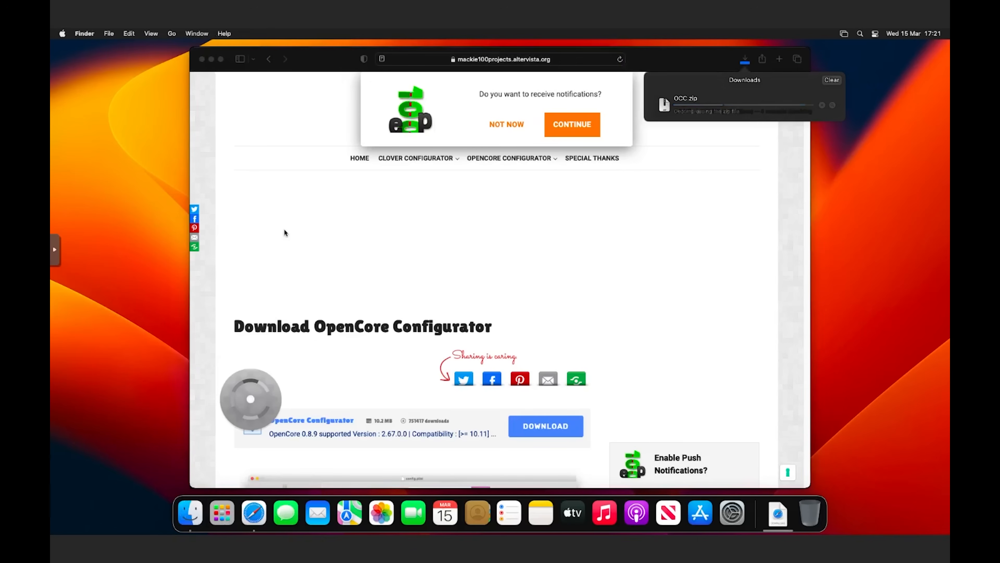
Open OpenCore Configurator from Downloads past the security warning, then close Finder and Safari
click(321, 210)
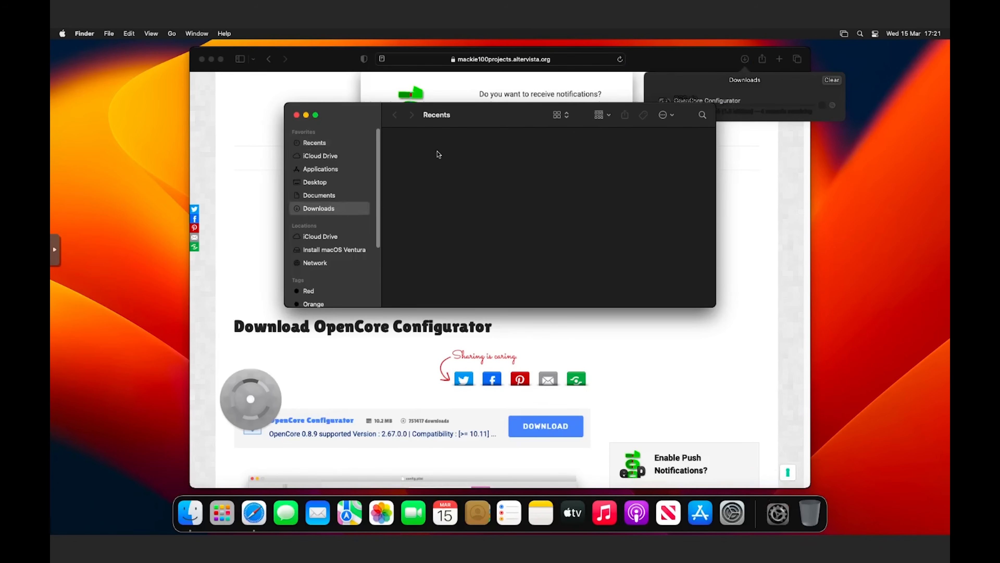
click(440, 150)
right_click(440, 150)
click(447, 154)
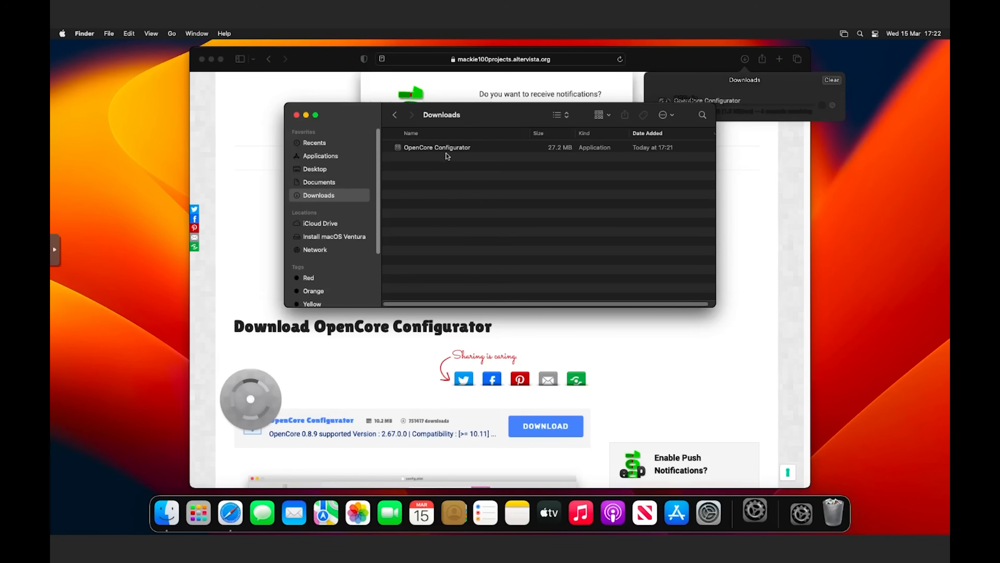
click(482, 265)
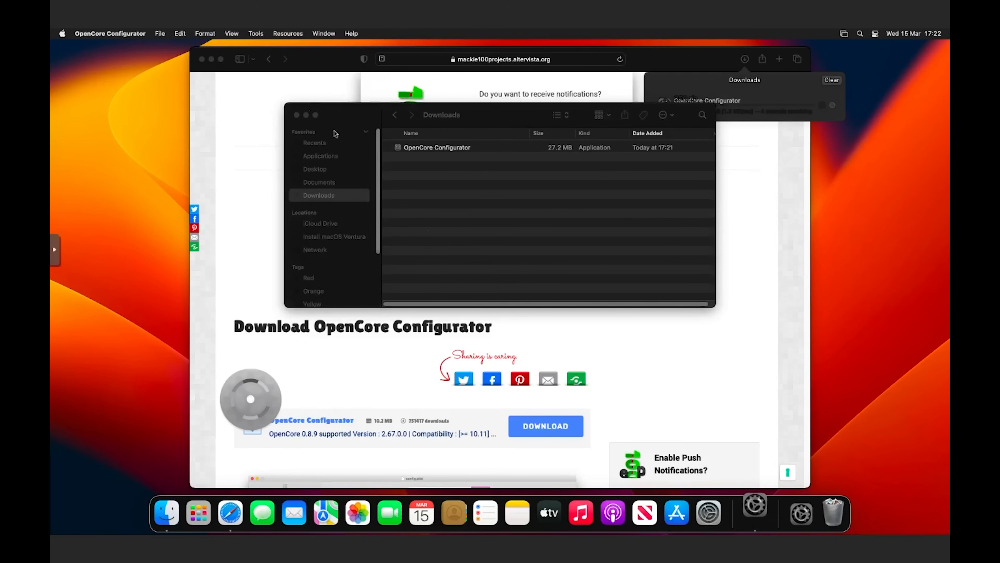
click(296, 115)
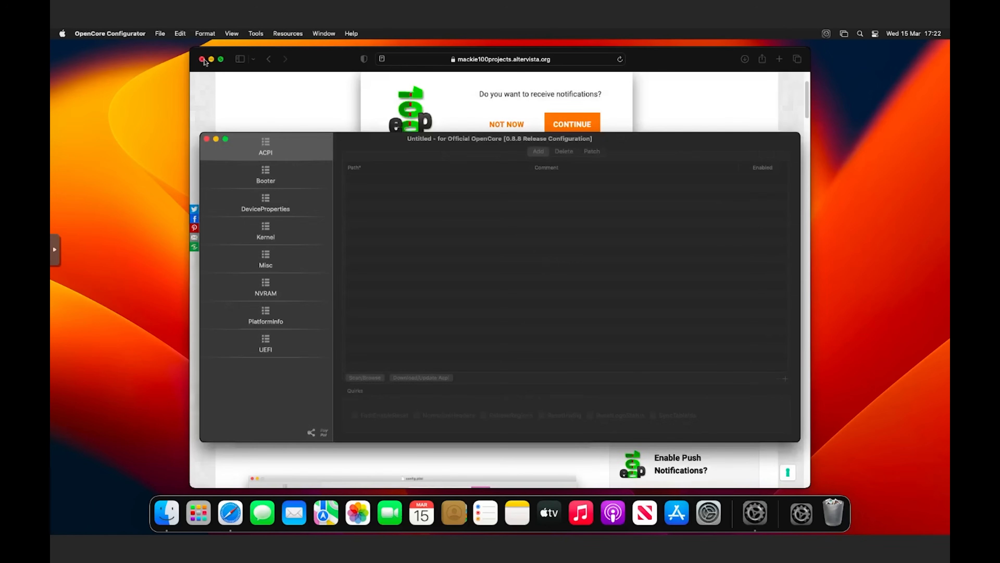
click(202, 59)
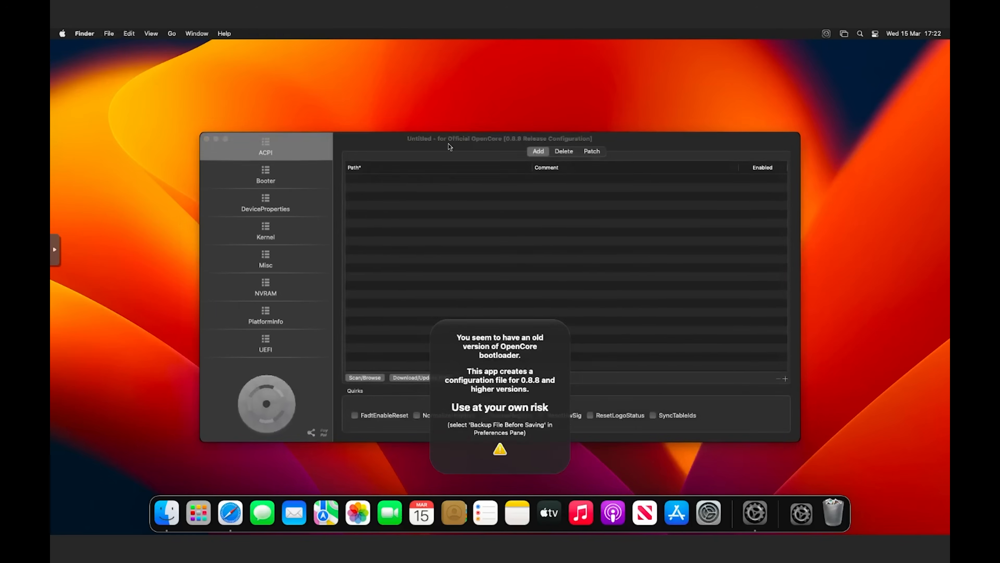
Mount the QEMU hard disk's EFI partition with the admin password and open it in Finder
drag(444, 146, 430, 122)
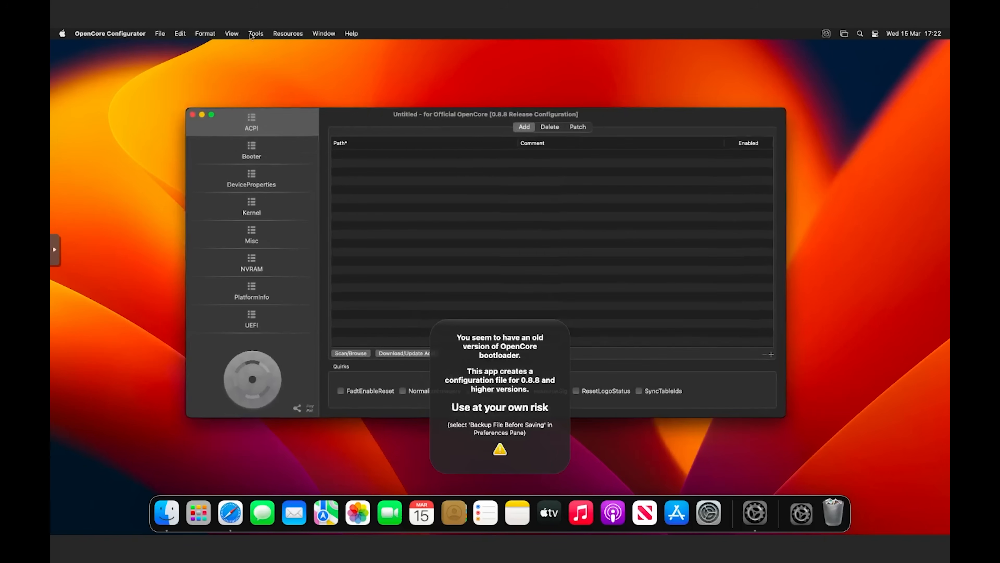
click(255, 33)
click(287, 47)
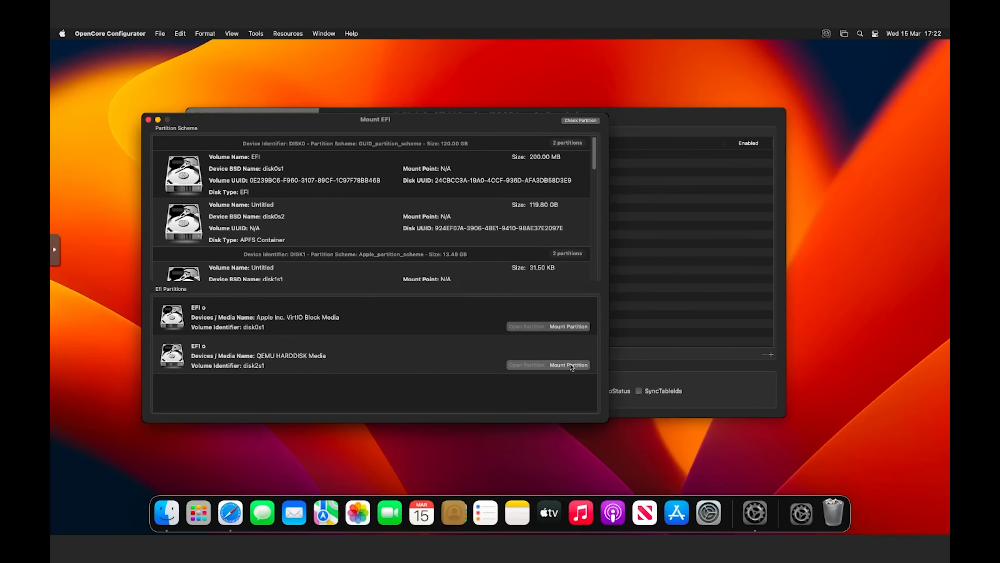
click(586, 369)
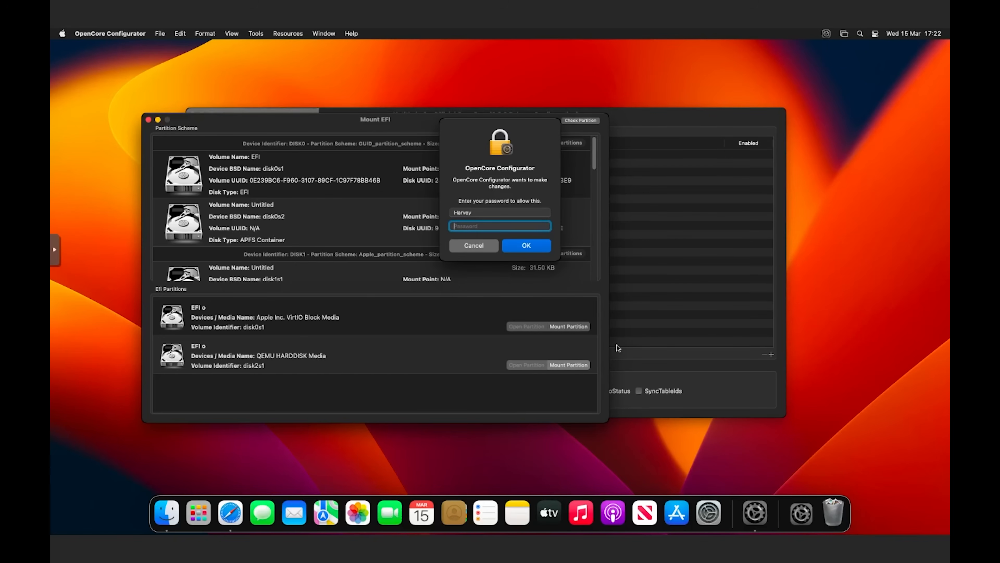
text(•)
key(Return)
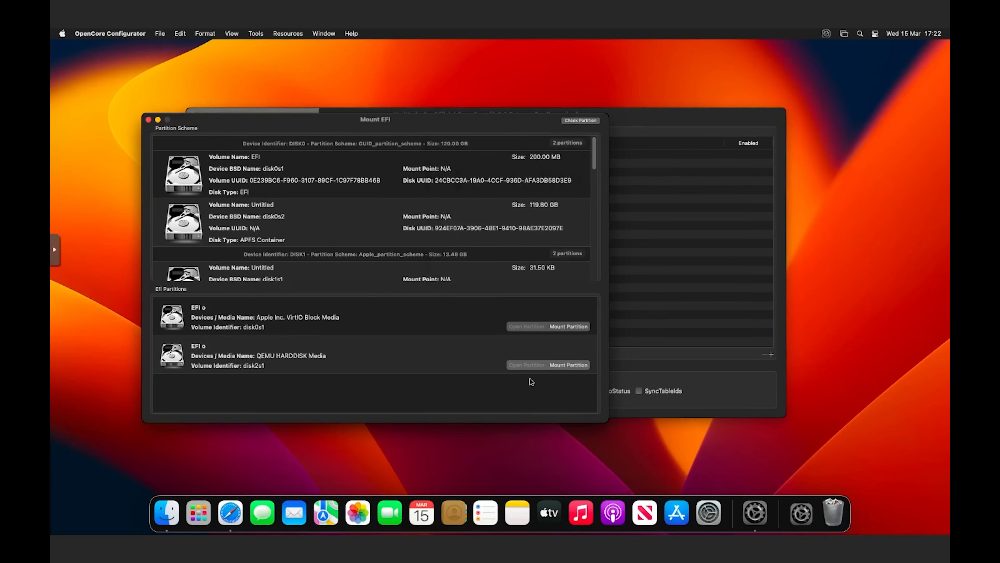
click(527, 365)
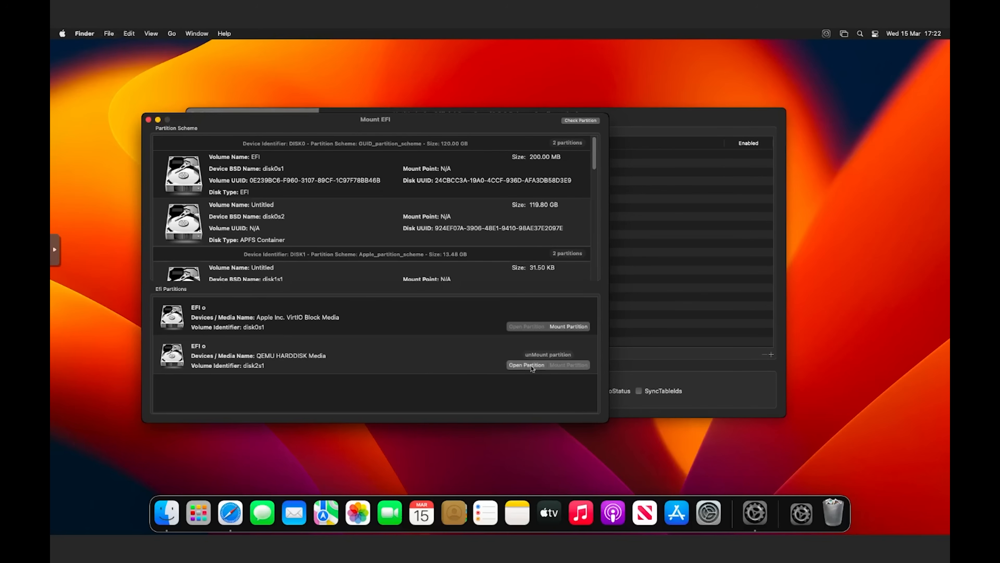
click(427, 151)
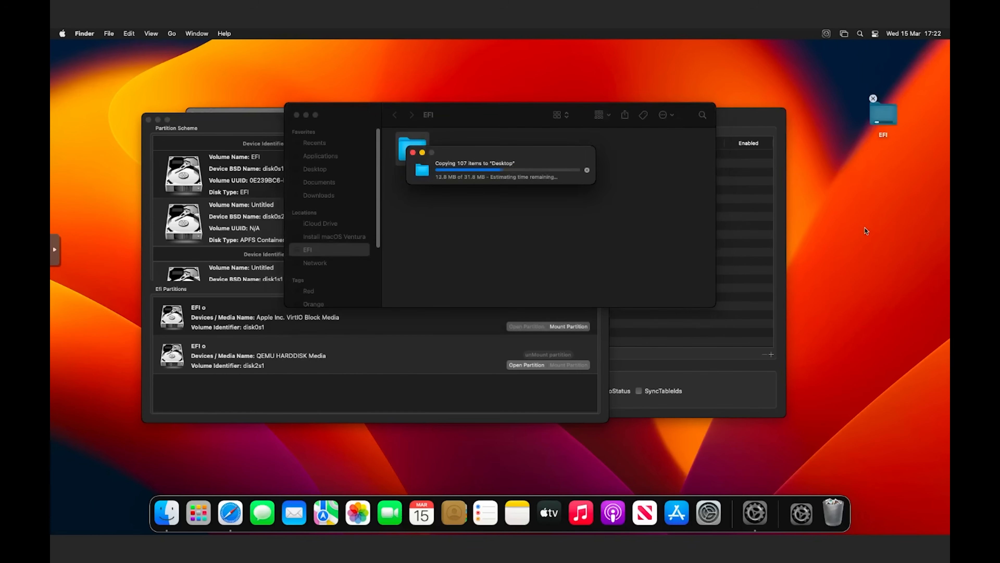
Mount the VirtIO disk's EFI partition and copy the desktop EFI folder onto it
click(550, 351)
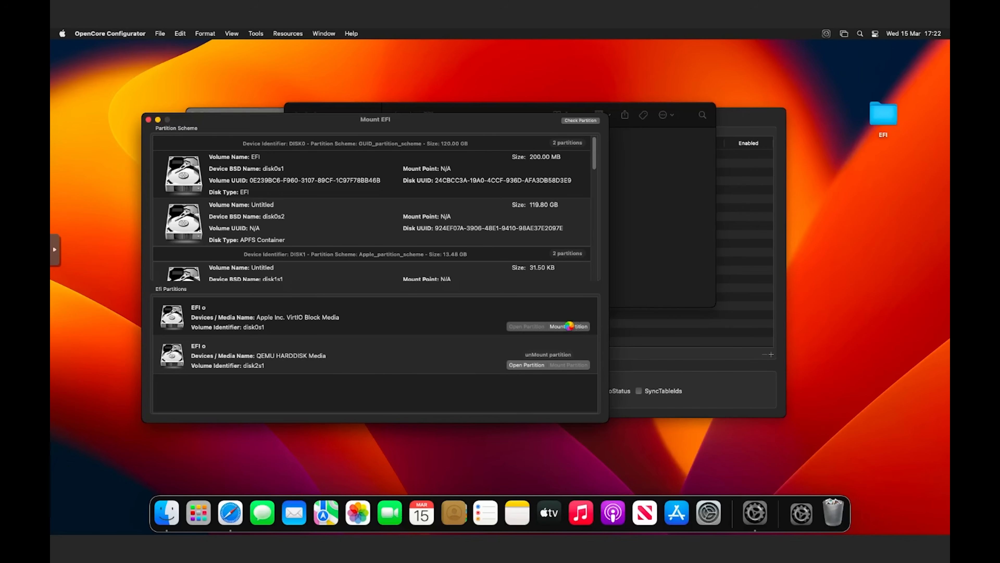
click(569, 326)
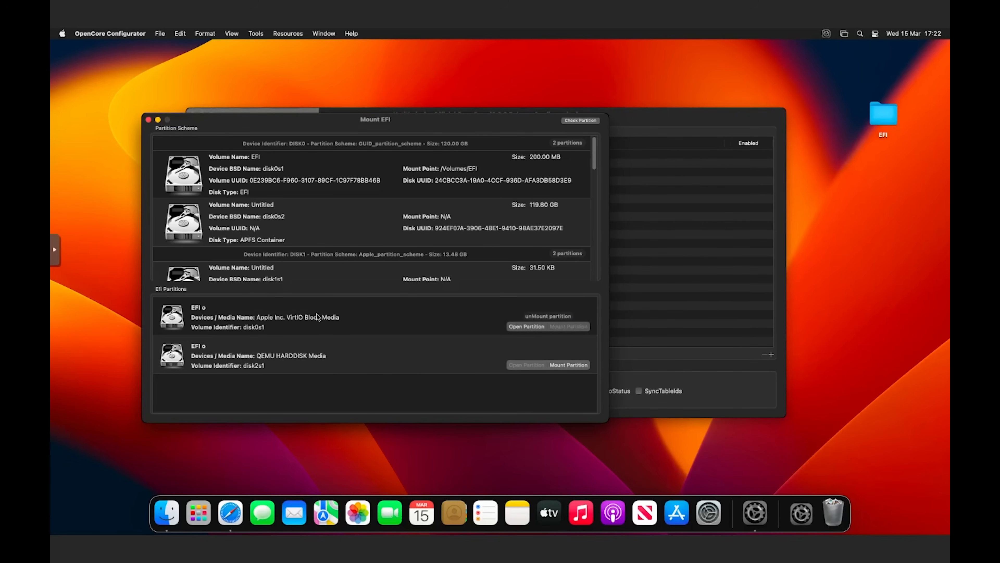
click(526, 326)
click(897, 115)
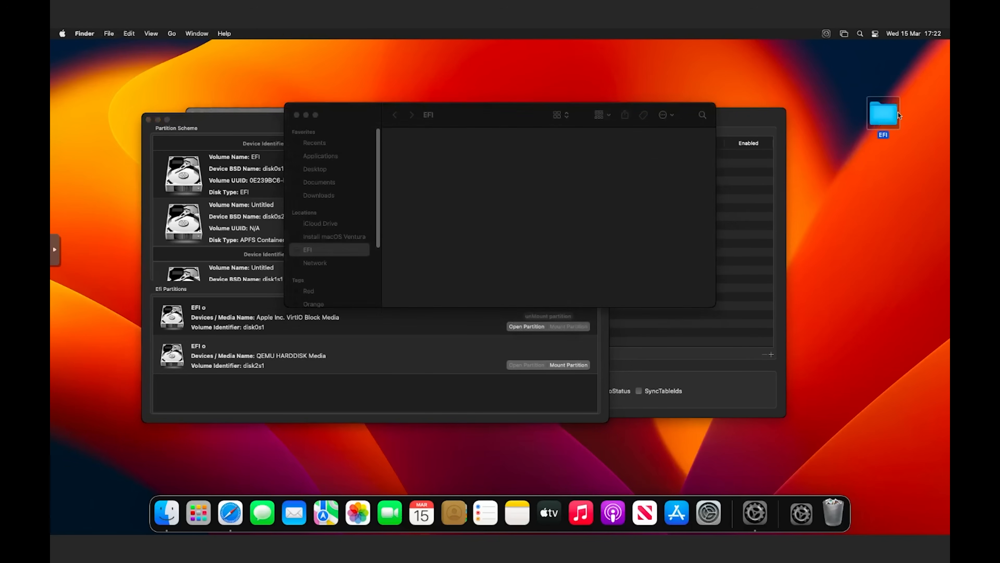
drag(891, 115, 486, 167)
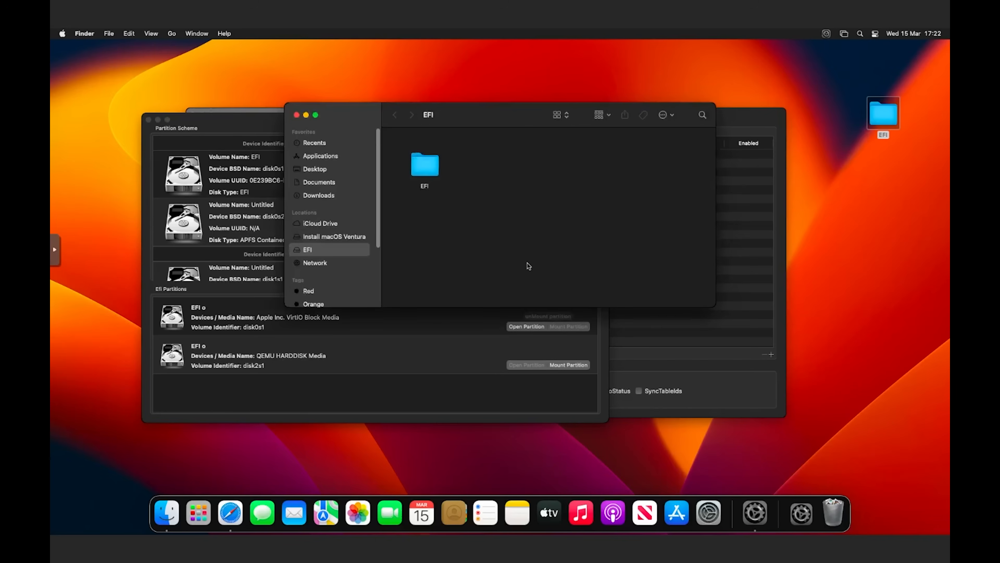
Shut down the macOS Ventura guest from the Apple menu and leave full-screen console
click(62, 34)
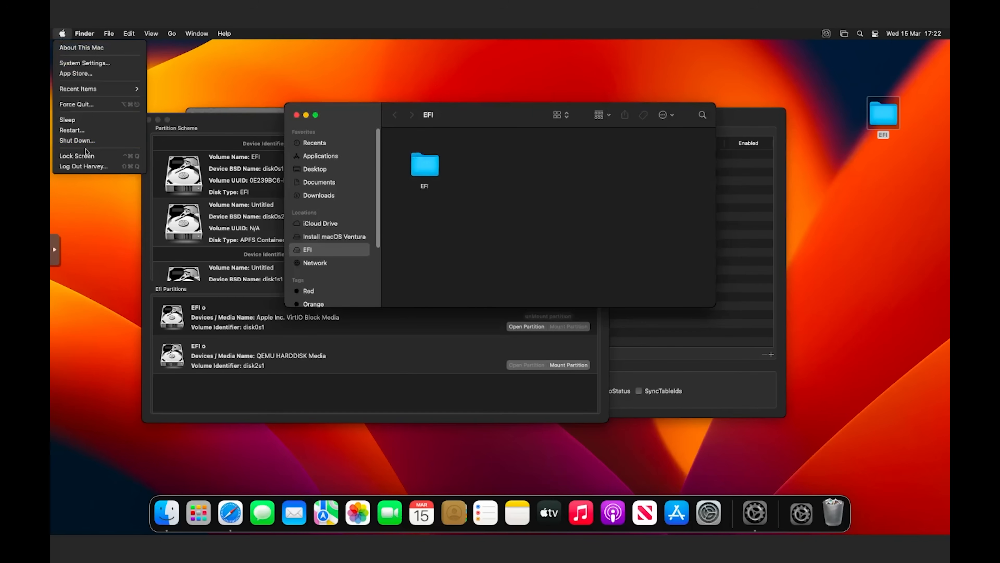
click(99, 142)
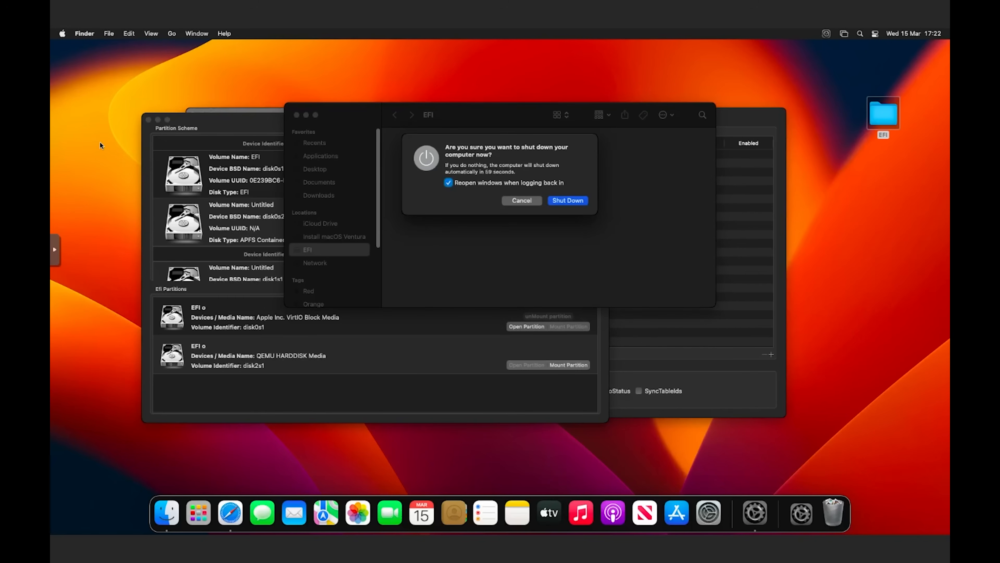
click(573, 202)
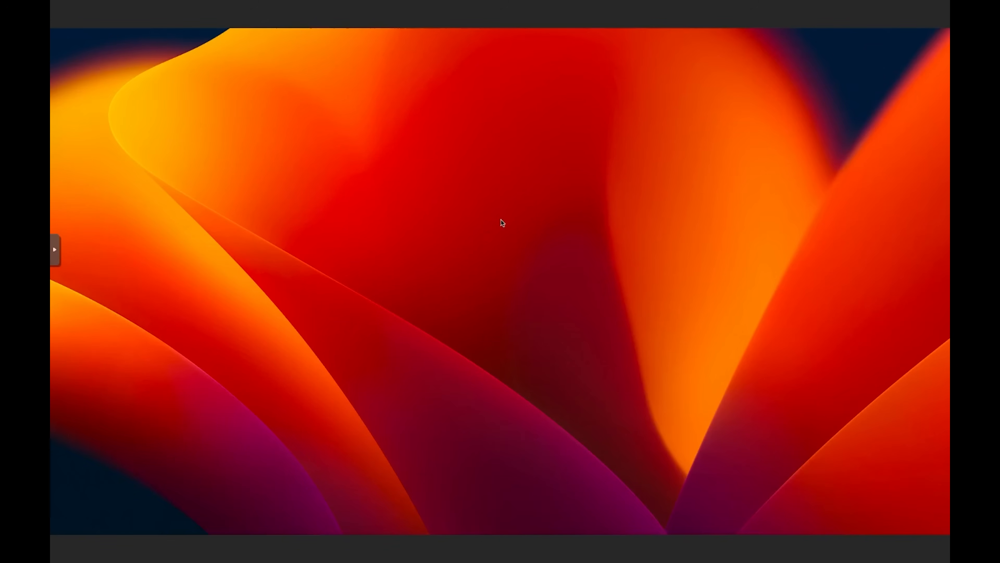
key(Escape)
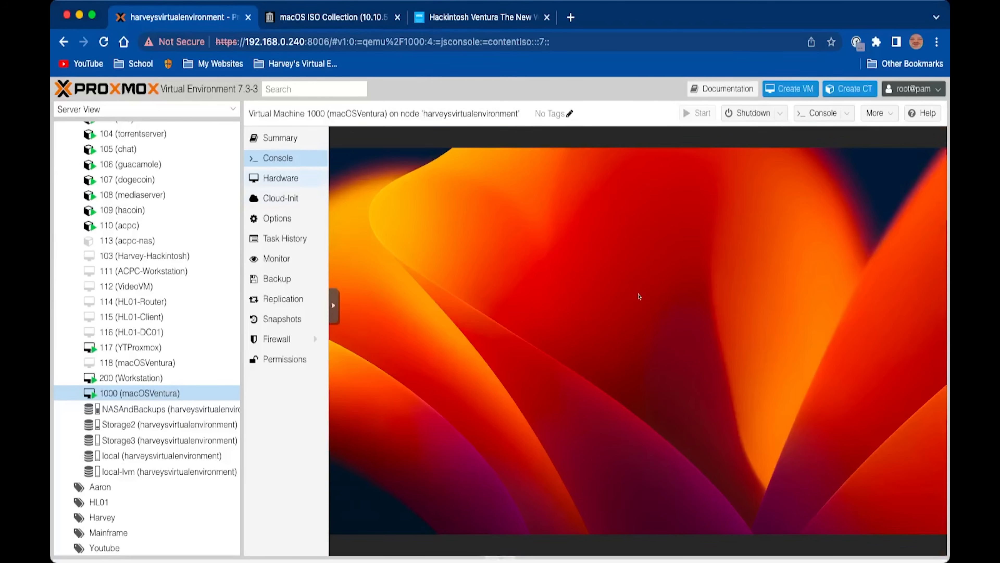
Detach the Ventura installer (ide0) and OpenCore (ide2) ISO disks from VM 1000
click(281, 177)
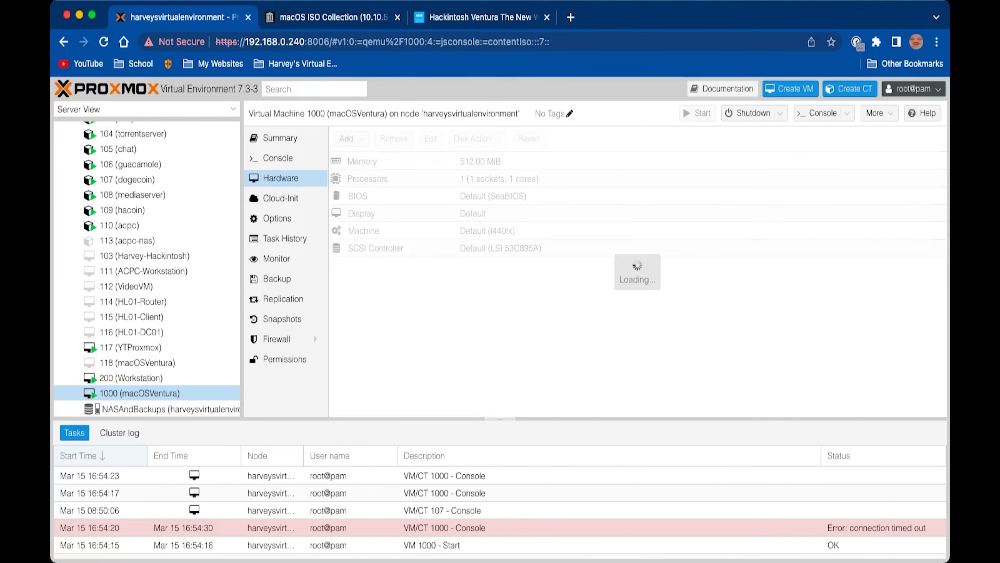
click(378, 265)
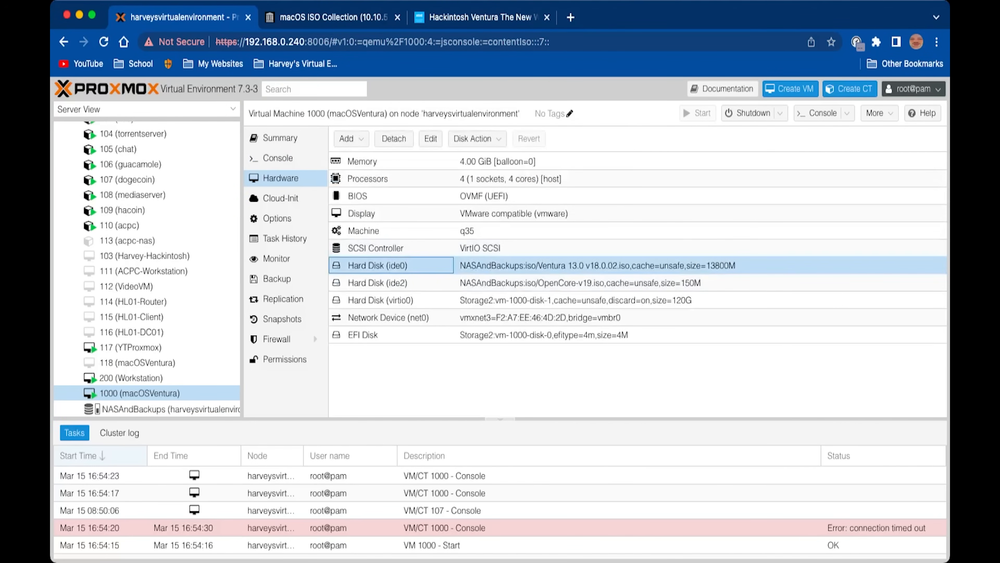
click(394, 138)
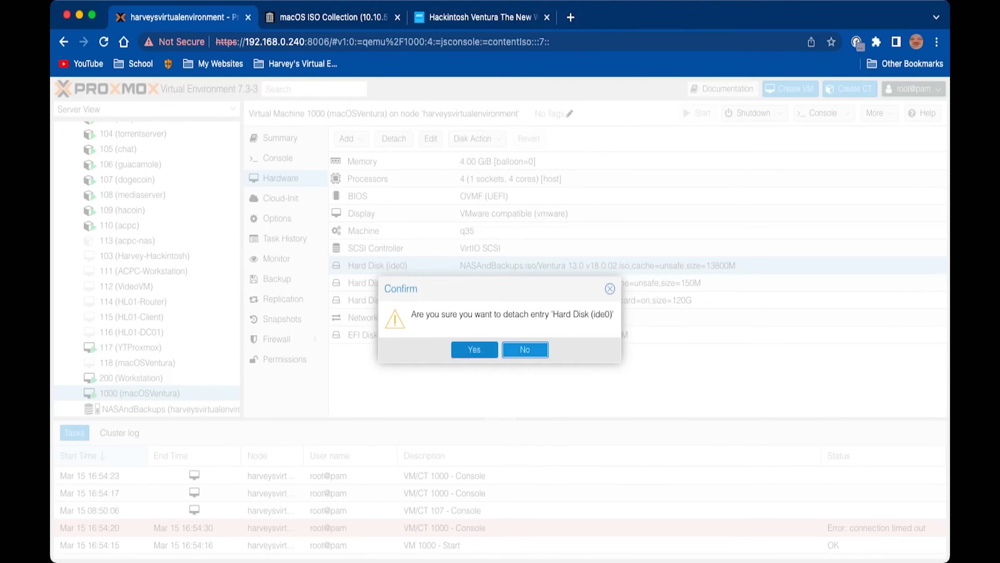
click(471, 349)
click(378, 265)
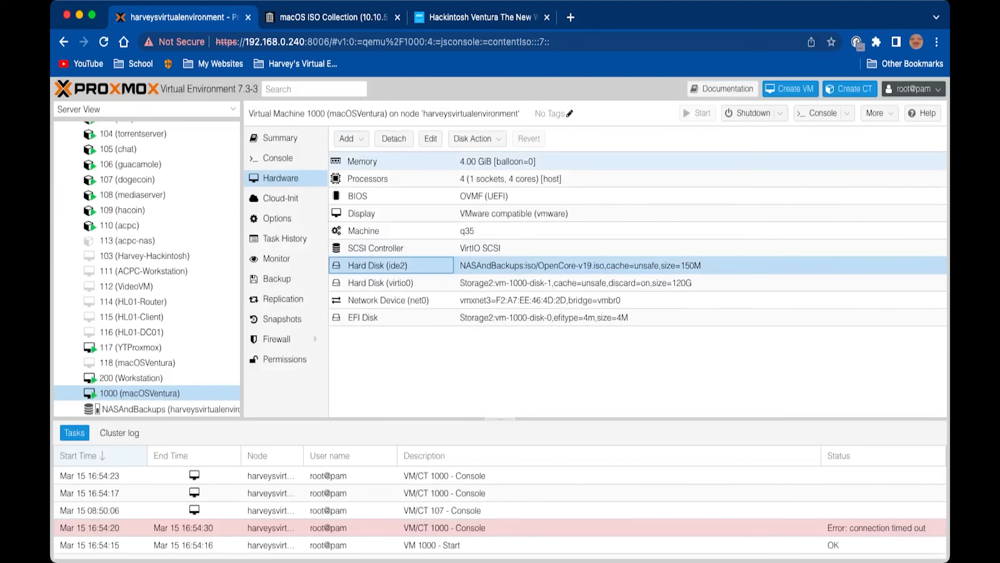
click(394, 138)
click(475, 349)
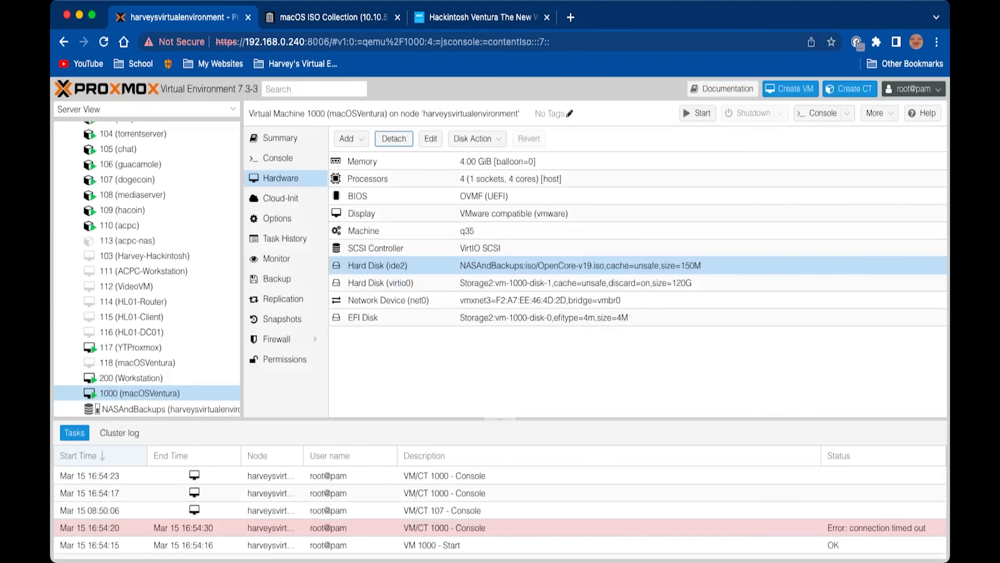
Take a snapshot of VM 1000 named 'beforegpupassthrough' and close the task log
click(282, 319)
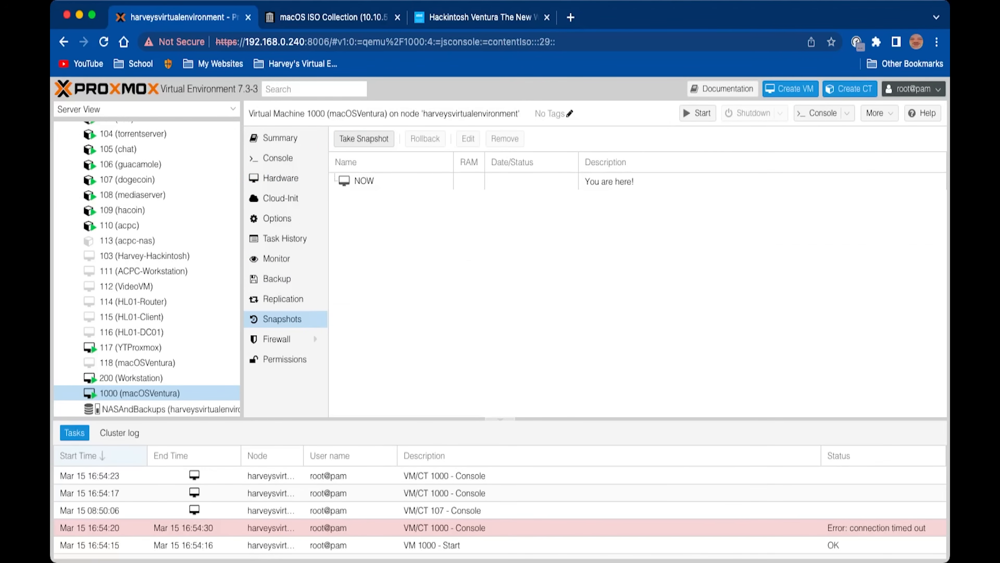
click(364, 138)
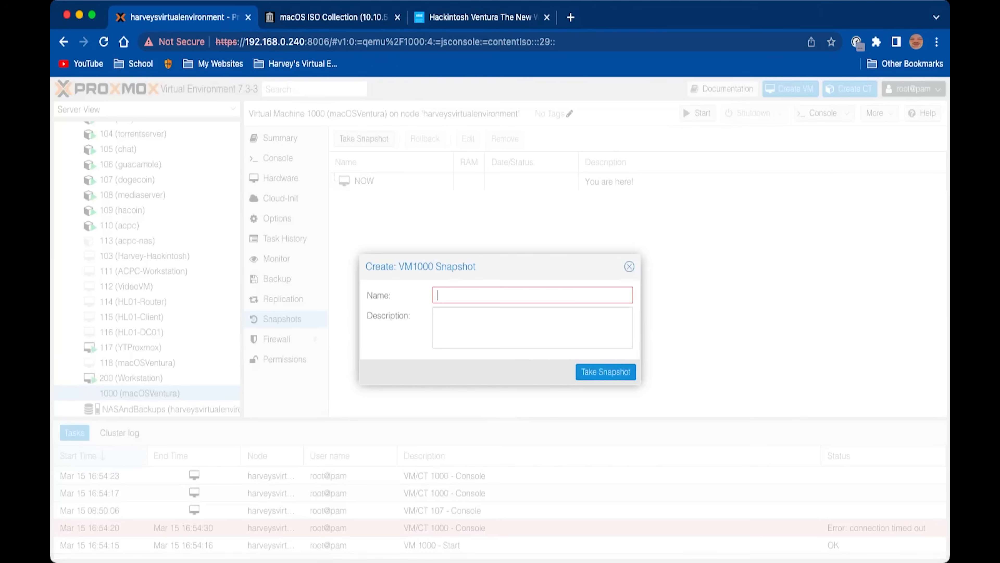
text(before)
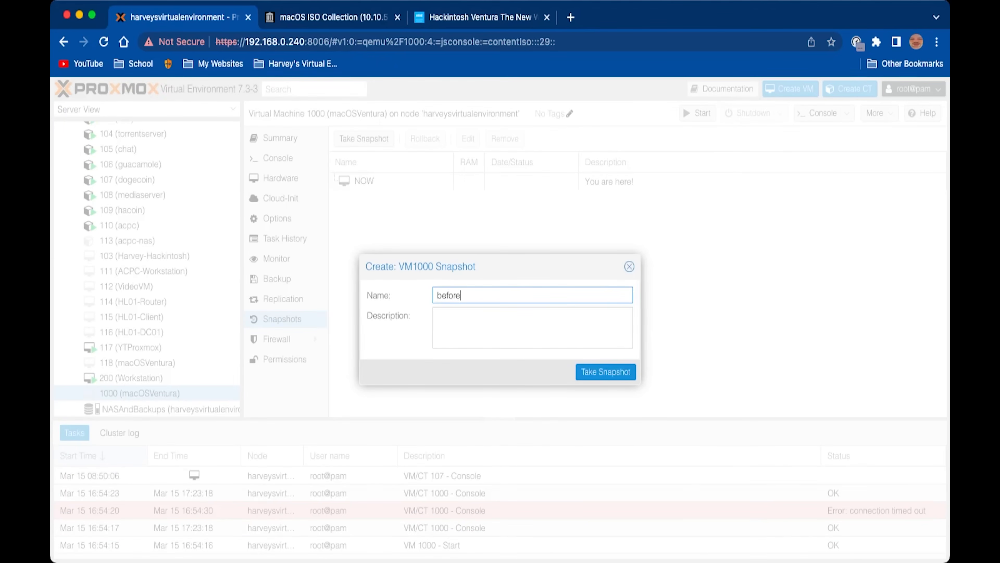
text(gpupassthrough)
key(Return)
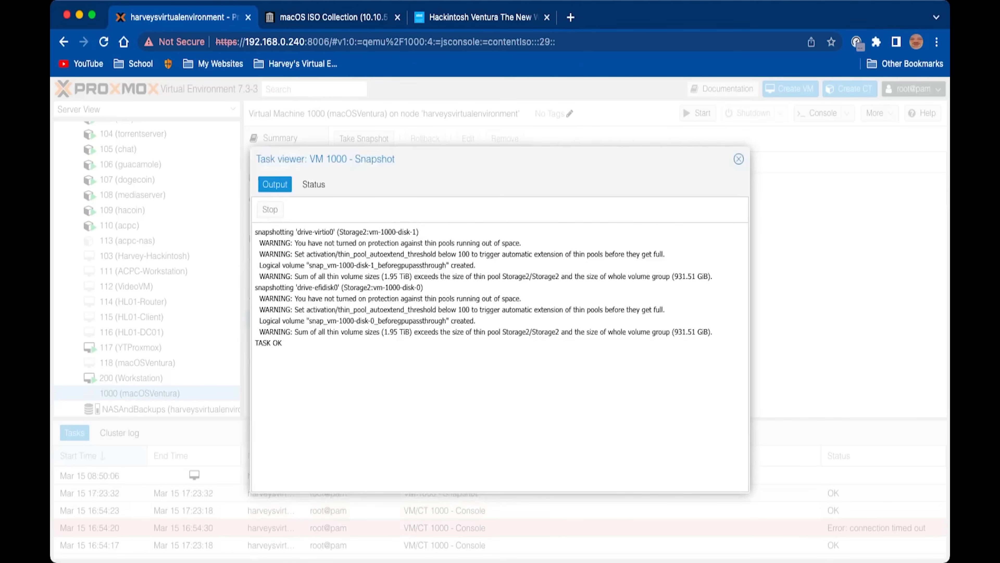
click(739, 159)
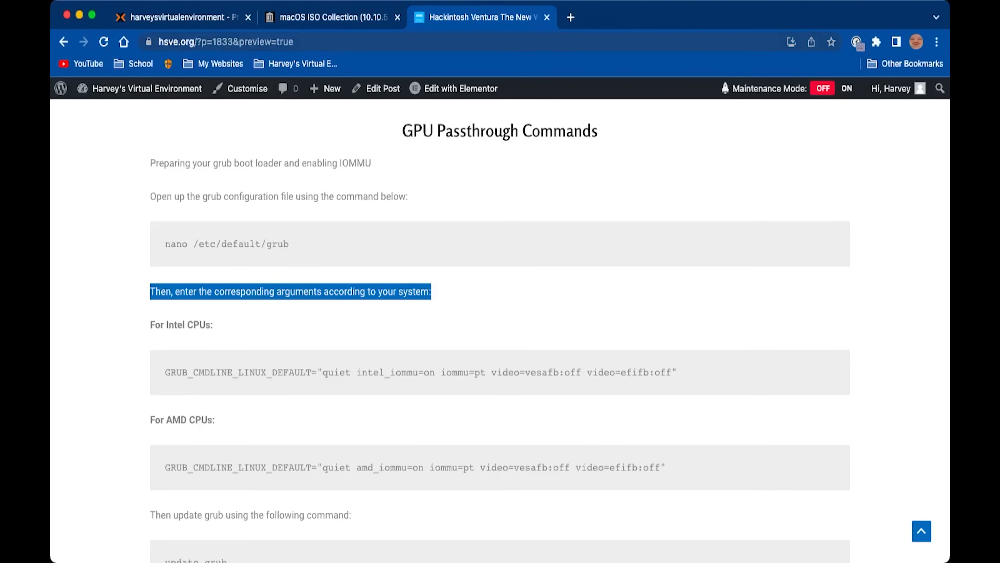
click(182, 17)
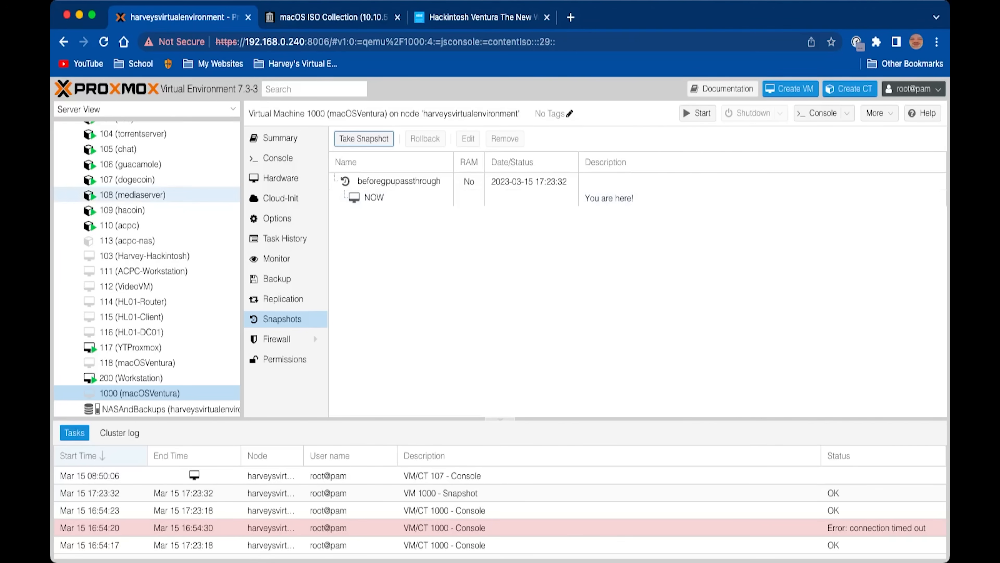
scroll(184, 206, up, 2)
click(478, 17)
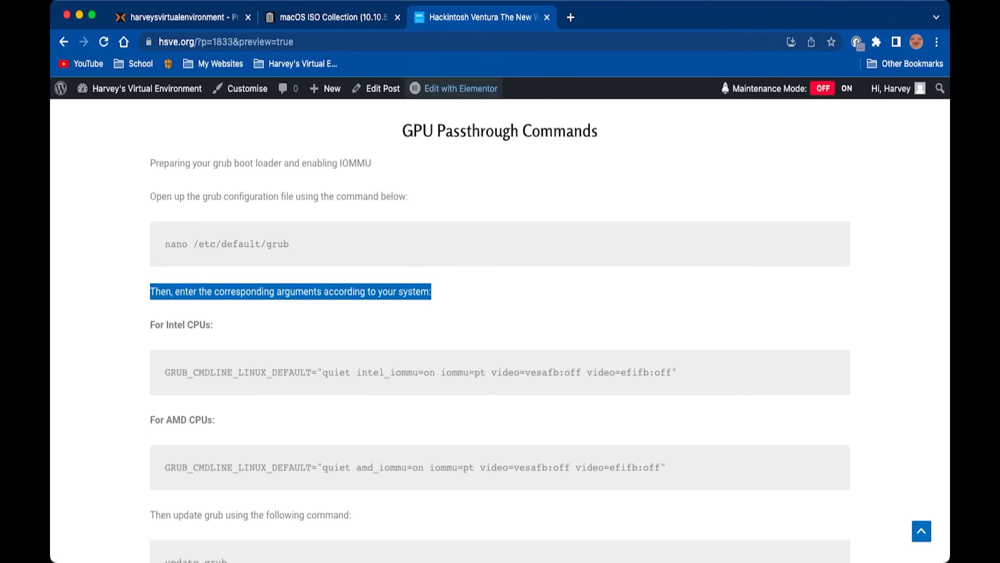
scroll(461, 276, down, 1)
click(461, 276)
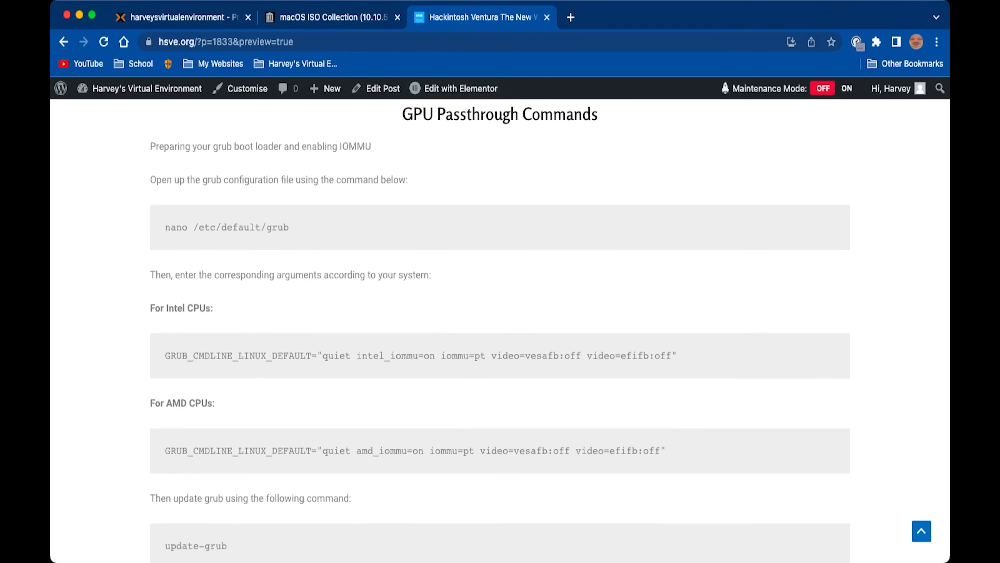
click(182, 18)
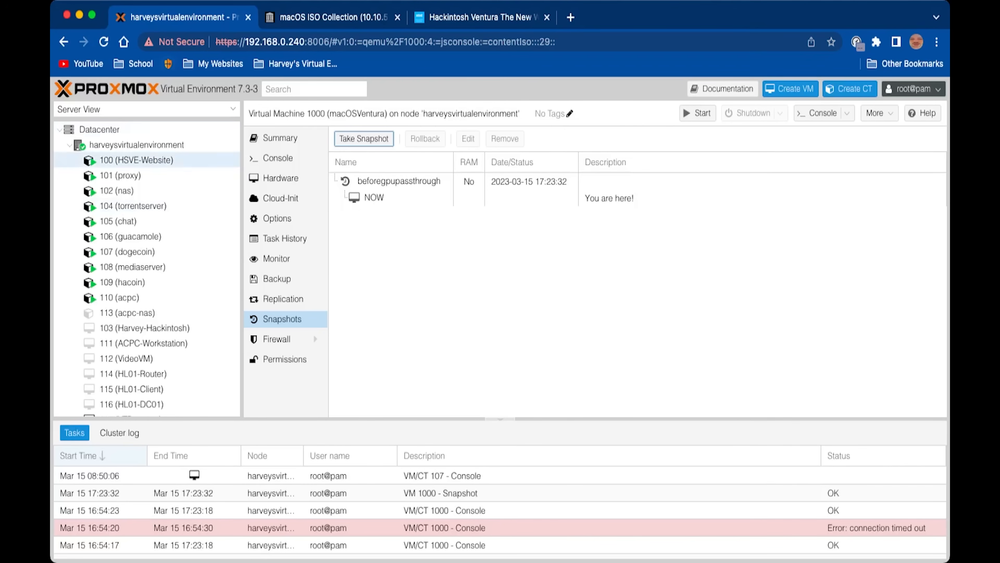
Open /etc/default/grub in nano from the harveysvirtualenvironment node shell
click(137, 144)
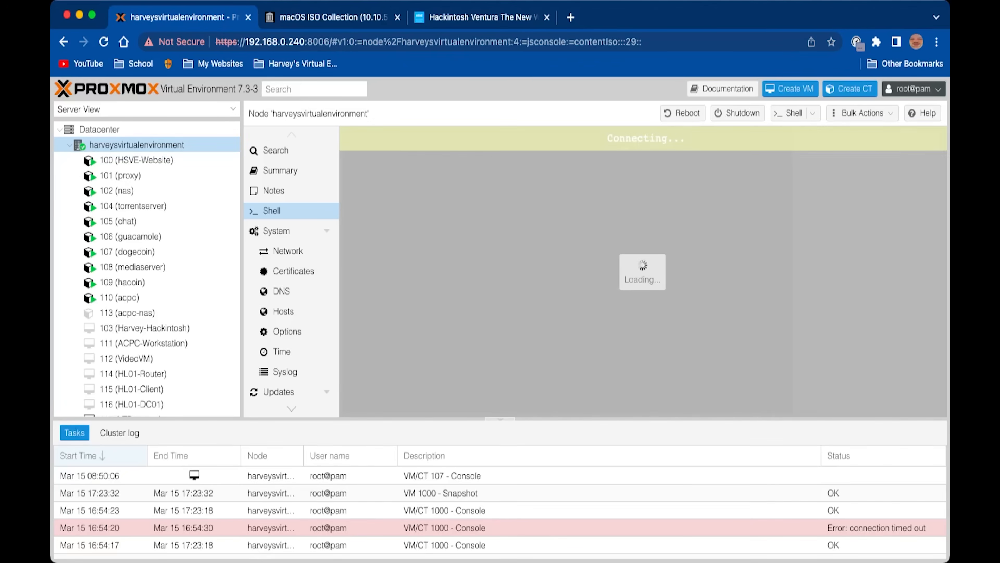
text(na)
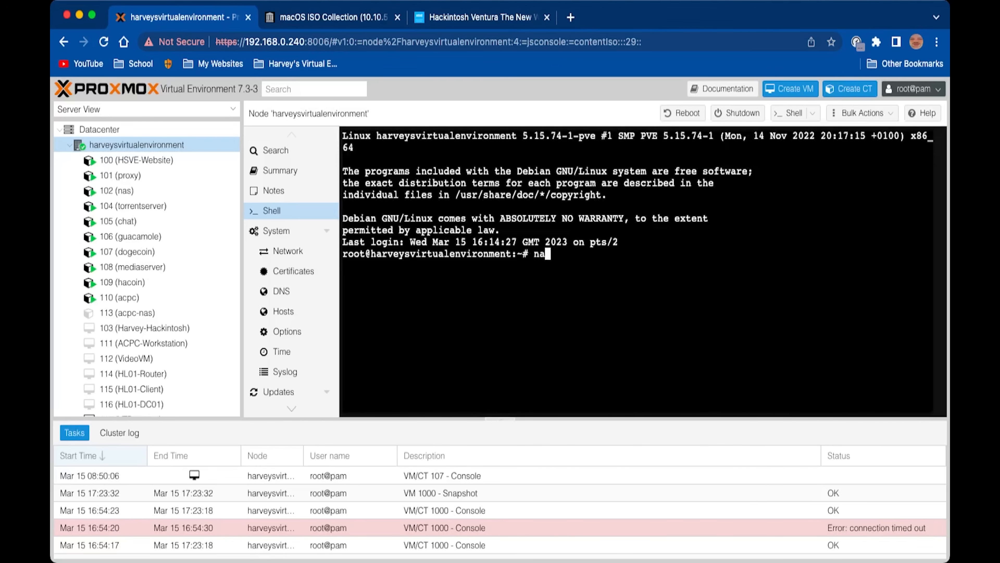
text(no /etc/de)
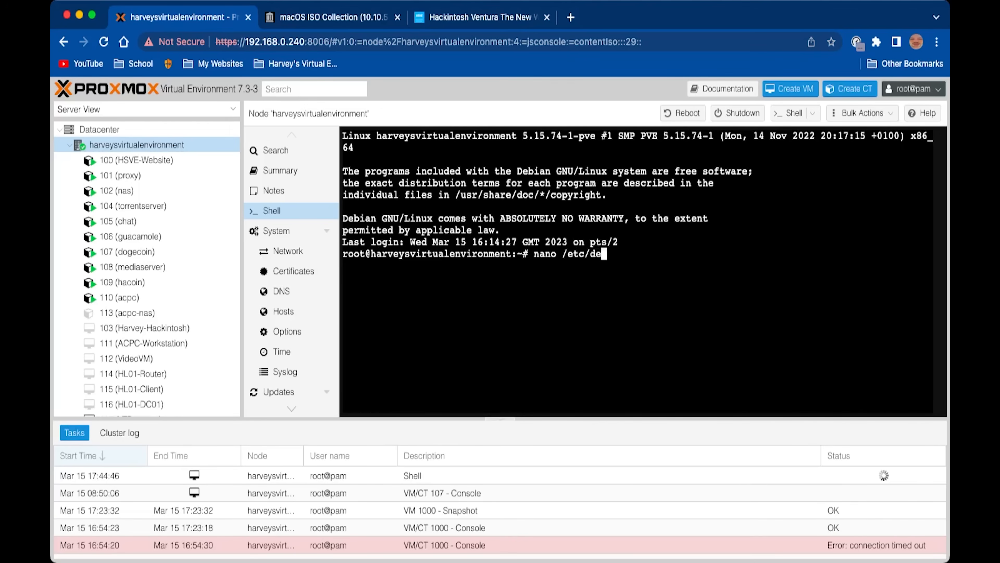
text(f)
key(Tab)
text(grub)
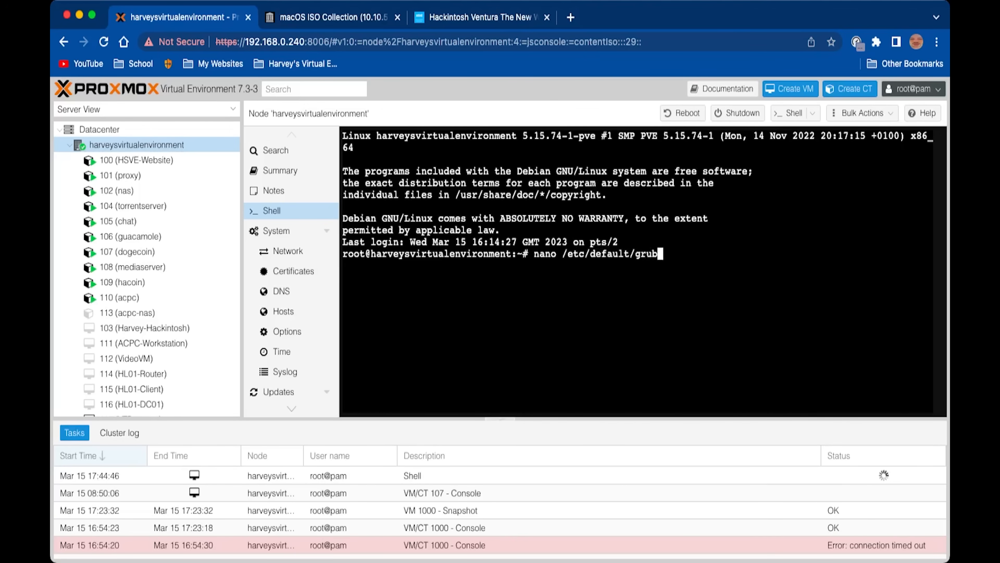
key(Return)
Confirm GRUB_CMDLINE_LINUX_DEFAULT already has intel_iommu=on iommu=pt, then exit nano unchanged
key(Down)
key(Down)
key(Down)
key(Down)
key(Down)
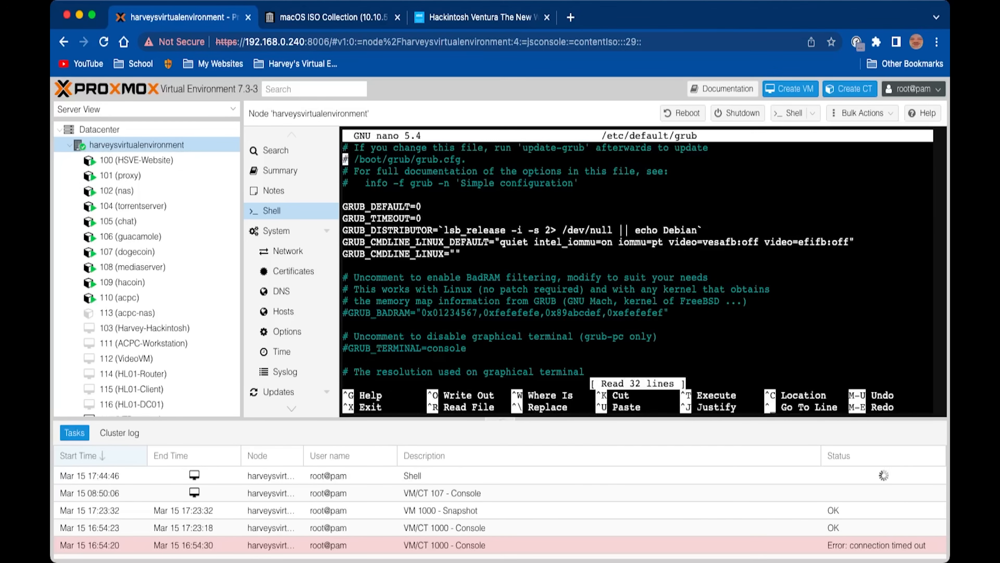
key(Down)
key(Down)
key(ctrl+shift+Tab)
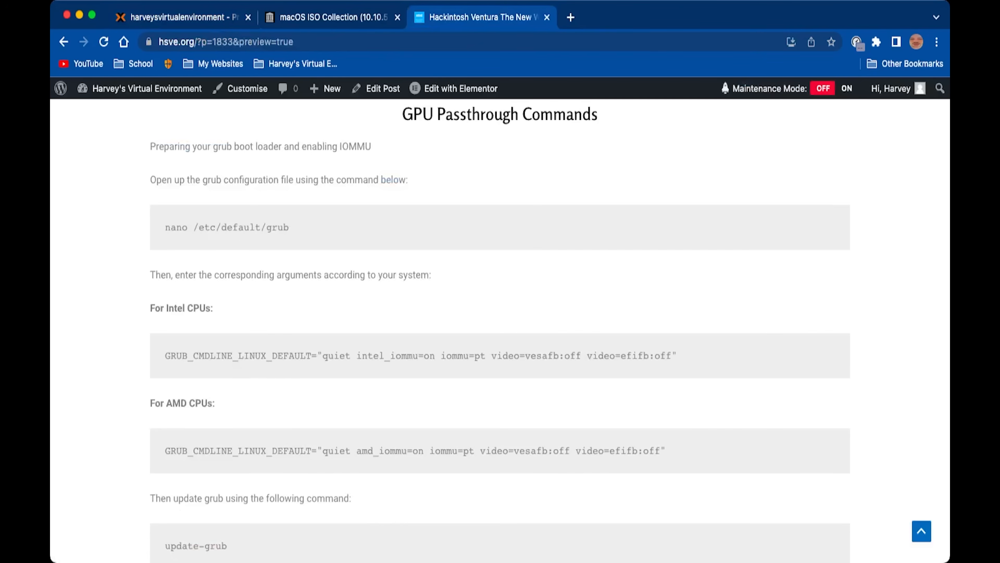
key(ctrl+Tab)
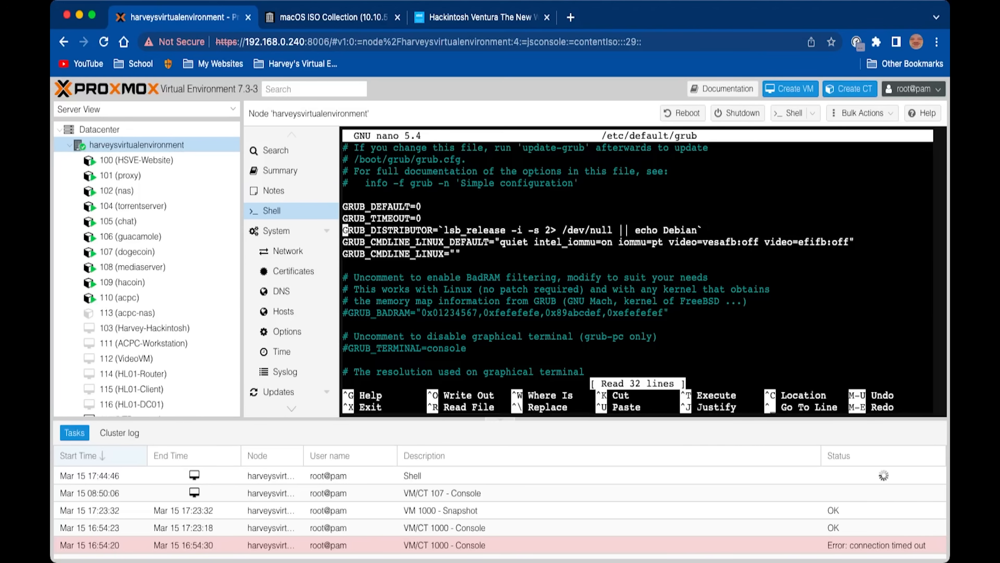
drag(342, 242, 866, 242)
key(ctrl+shift+Tab)
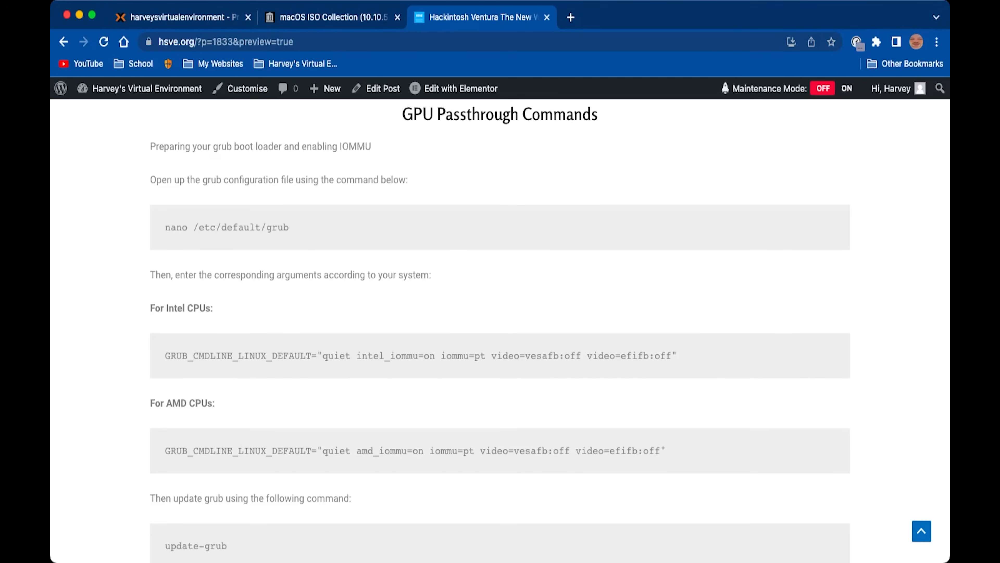
scroll(500, 331, down, 3)
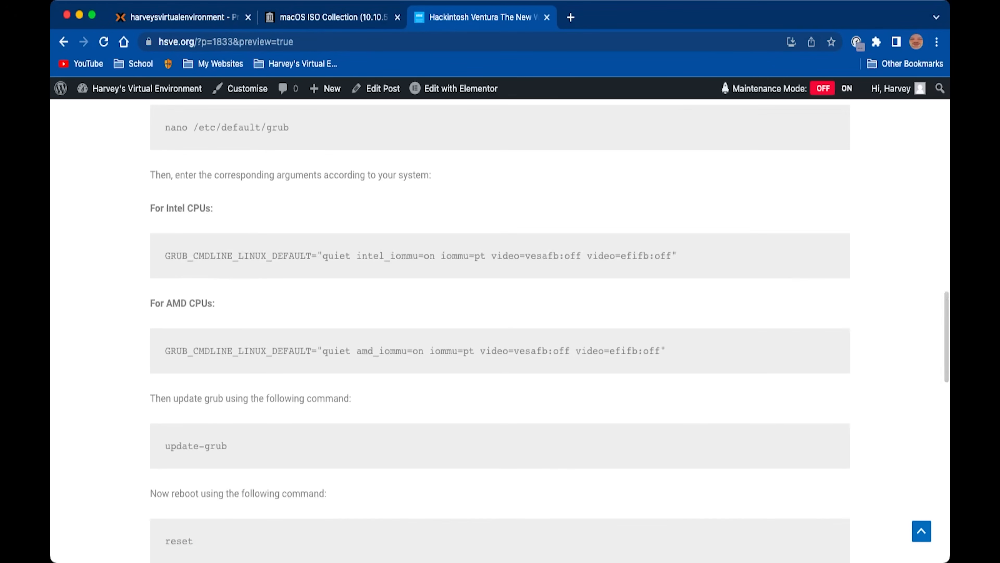
key(ctrl+Tab)
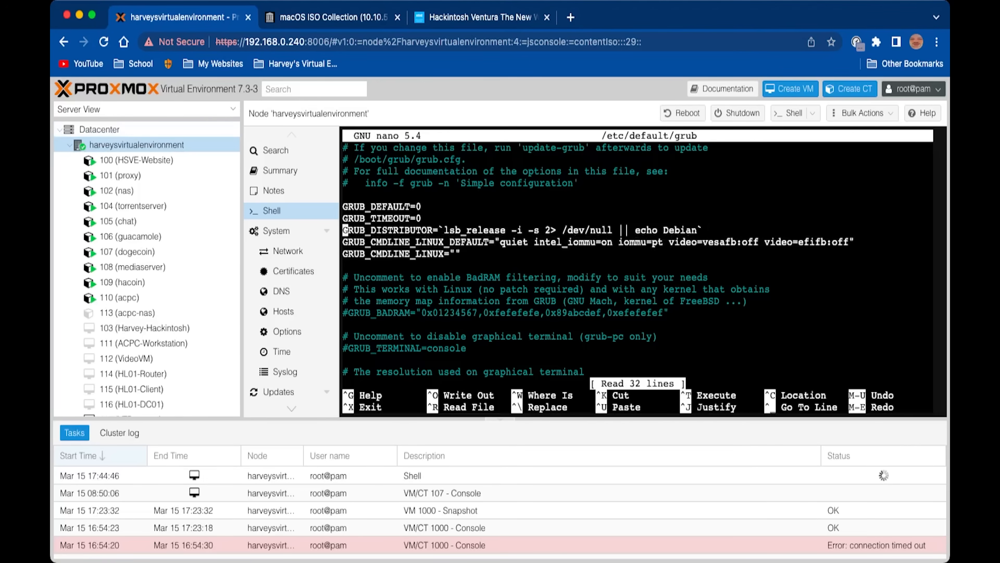
key(ctrl+x)
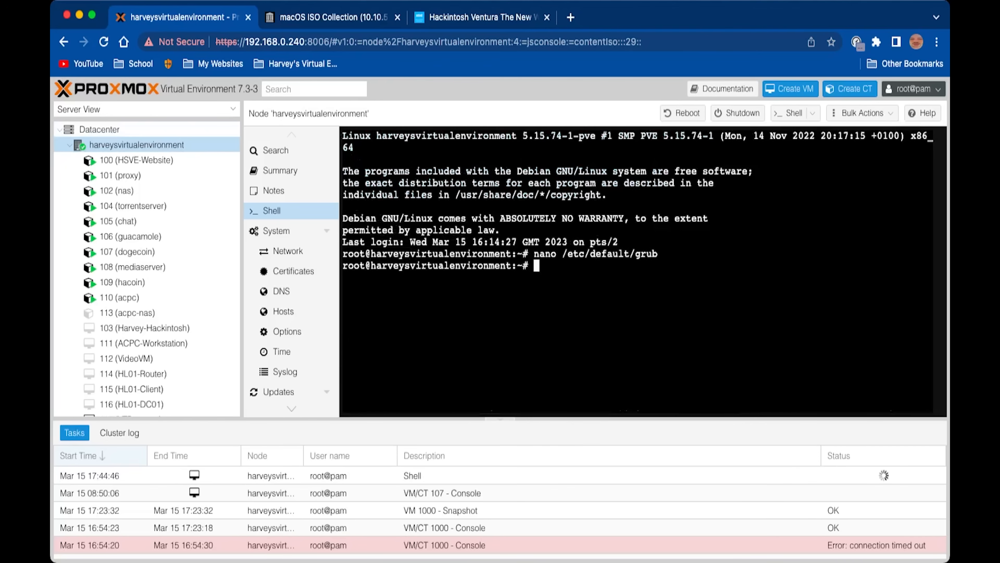
key(ctrl+shift+Tab)
Check that /etc/modules already lists vfio, vfio_iommu_type1, vfio_pci and vfio_virqfd, exiting nano unchanged
scroll(500, 331, down, 3)
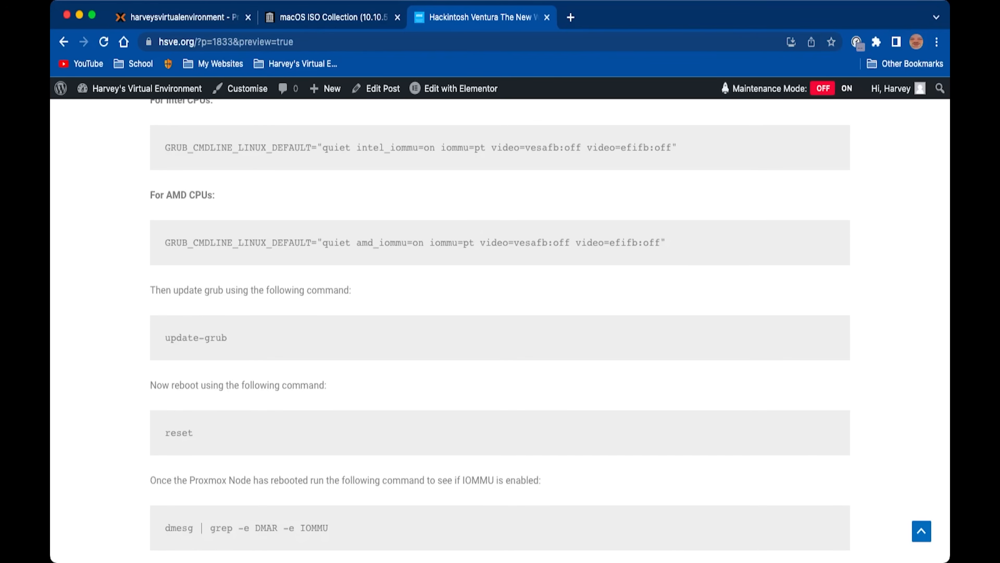
scroll(500, 331, down, 7)
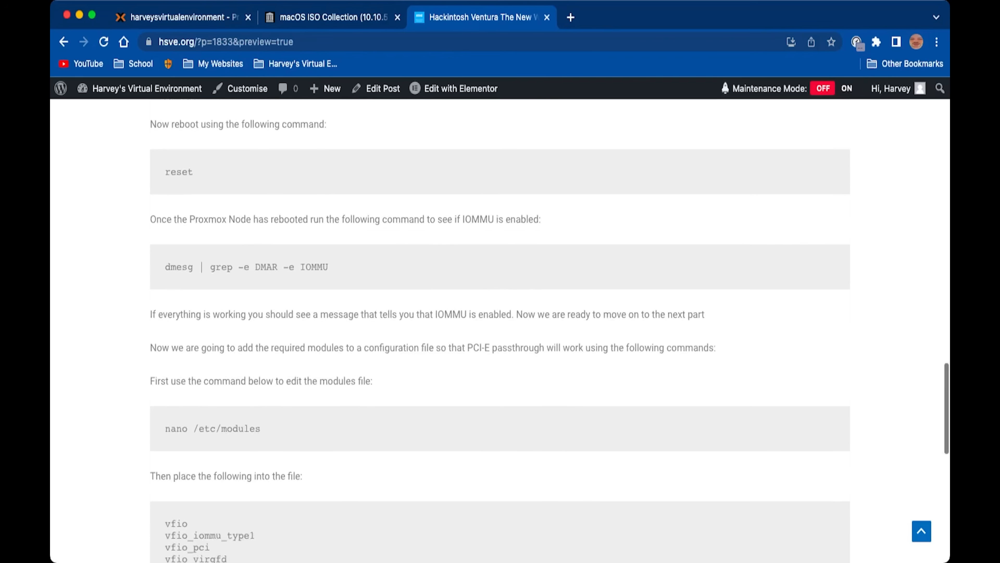
scroll(500, 331, down, 2)
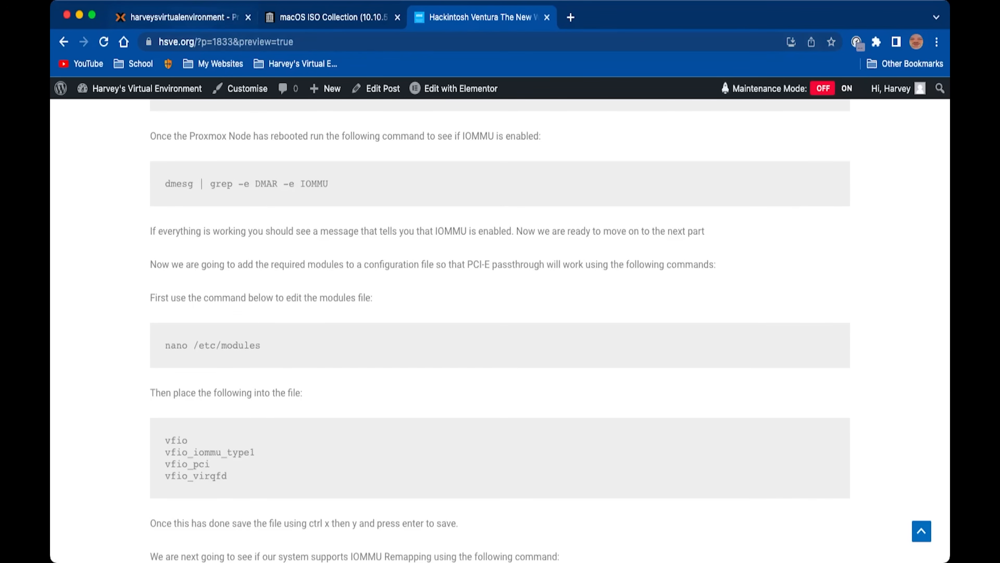
click(183, 17)
text(nano /etc/)
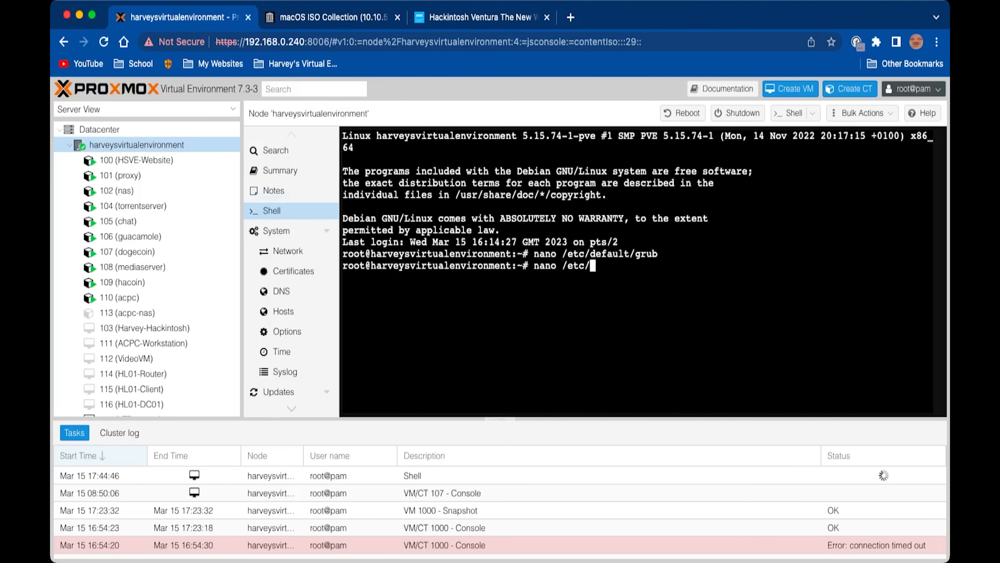
text(modules)
key(Return)
key(Down)
key(Down)
key(Down)
key(Down)
key(Down)
key(Down)
key(Down)
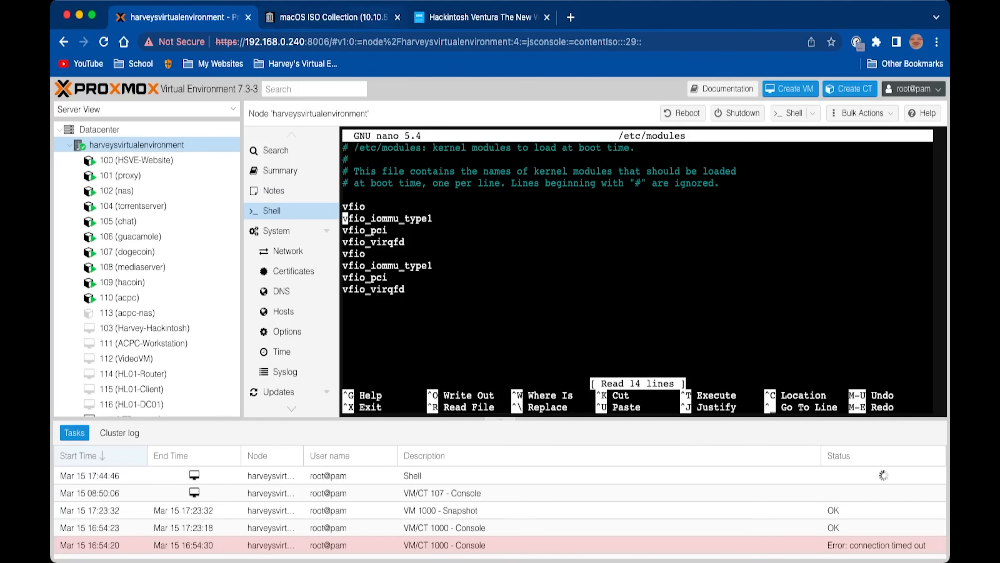
key(ctrl+shift+Tab)
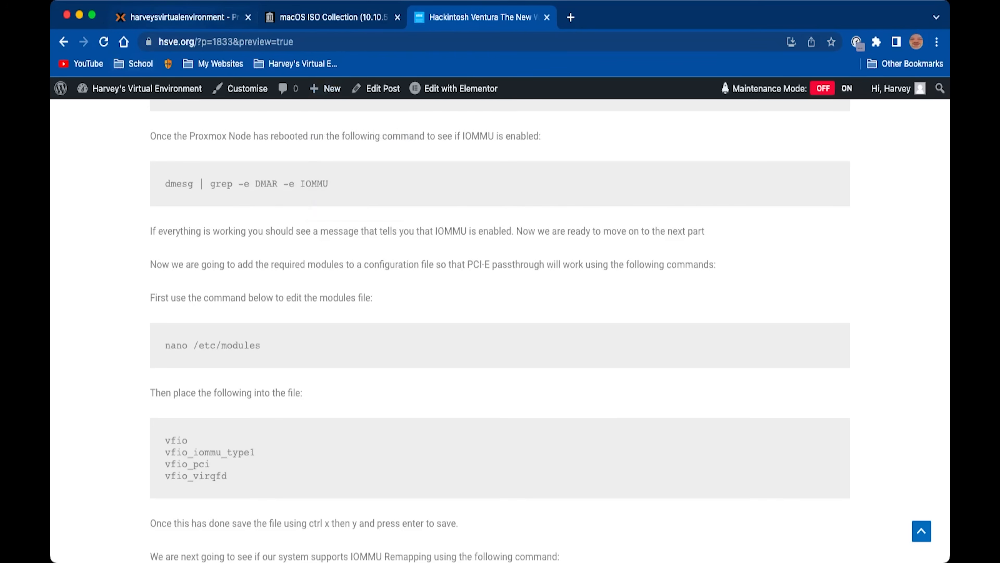
key(ctrl+Tab)
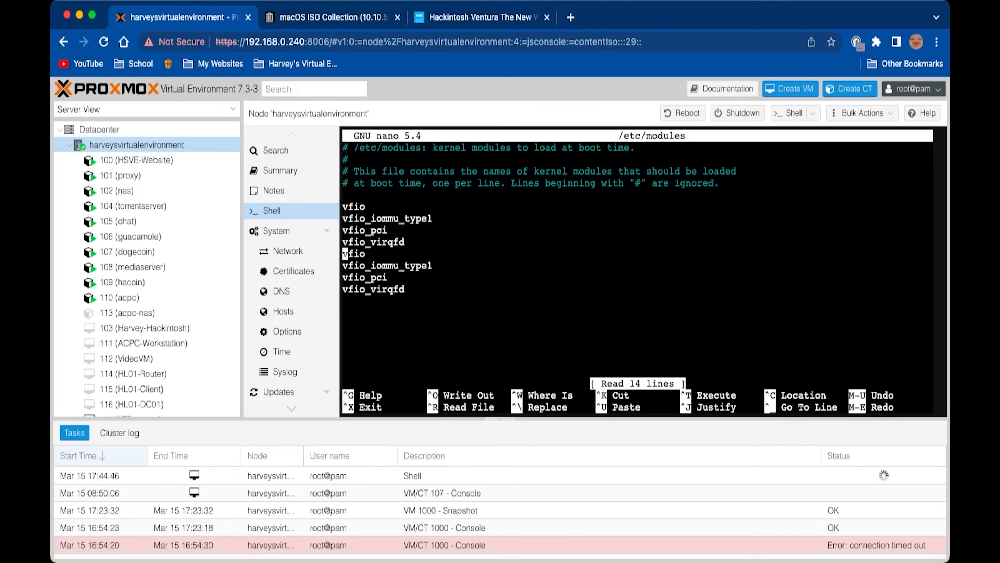
key(ctrl+x)
Read the rest of the guide's GPU passthrough instructions and return to Proxmox VE
key(ctrl+shift+Tab)
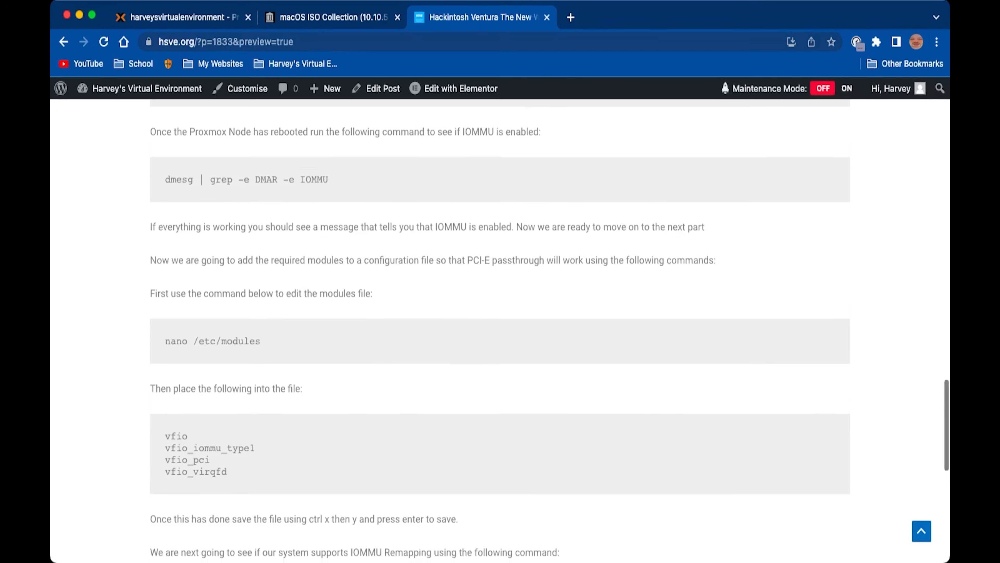
scroll(500, 331, down, 5)
scroll(500, 331, down, 1)
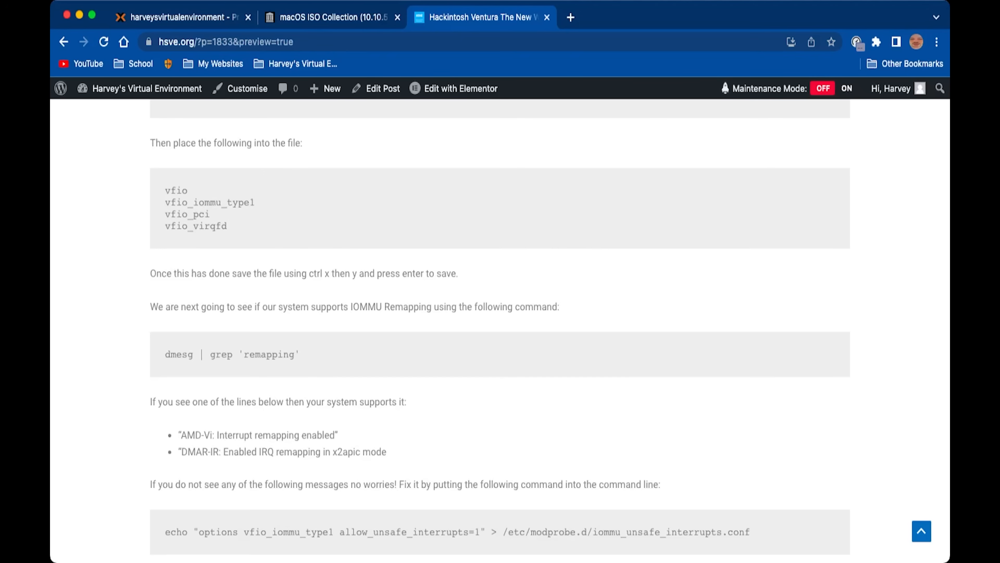
scroll(501, 331, down, 4)
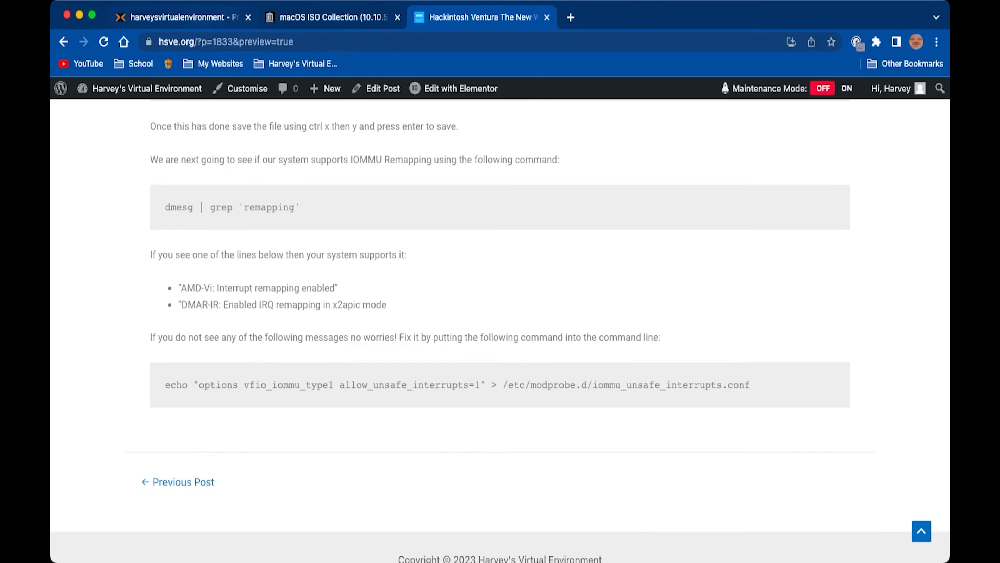
click(184, 17)
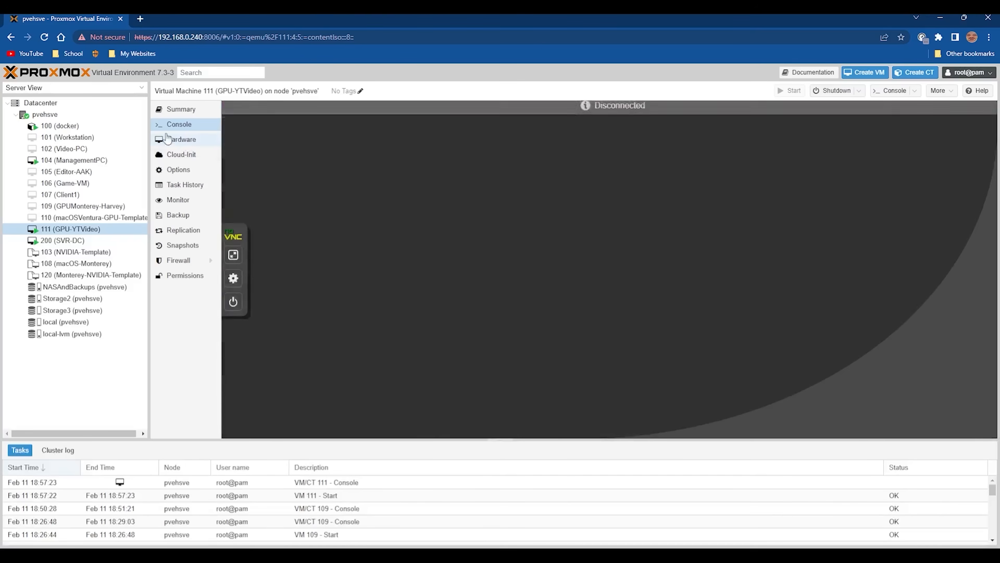
Add PCI device 0000:01:00.0 (NVIDIA GPU) with All Functions to VM 111's hardware
click(172, 140)
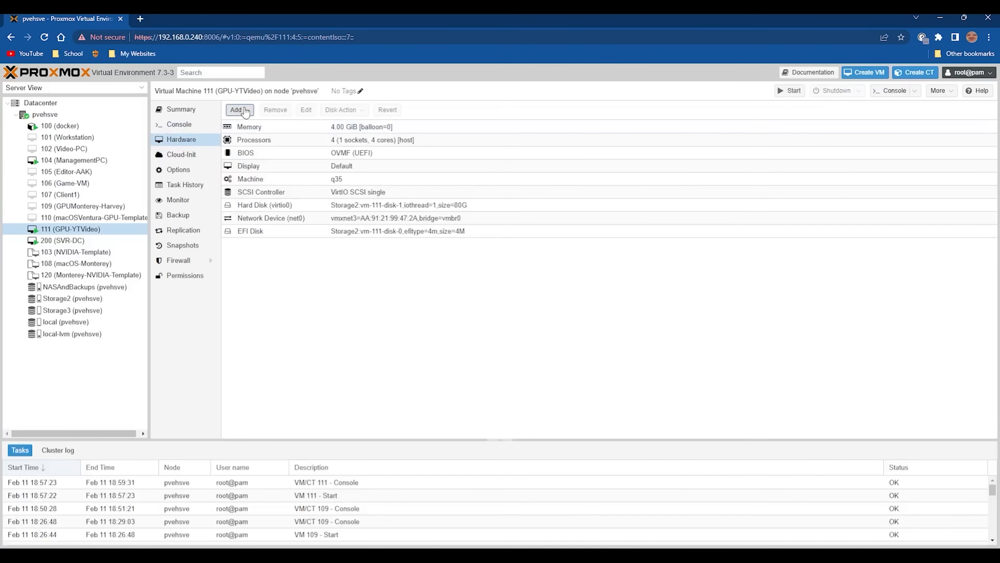
click(237, 110)
click(260, 198)
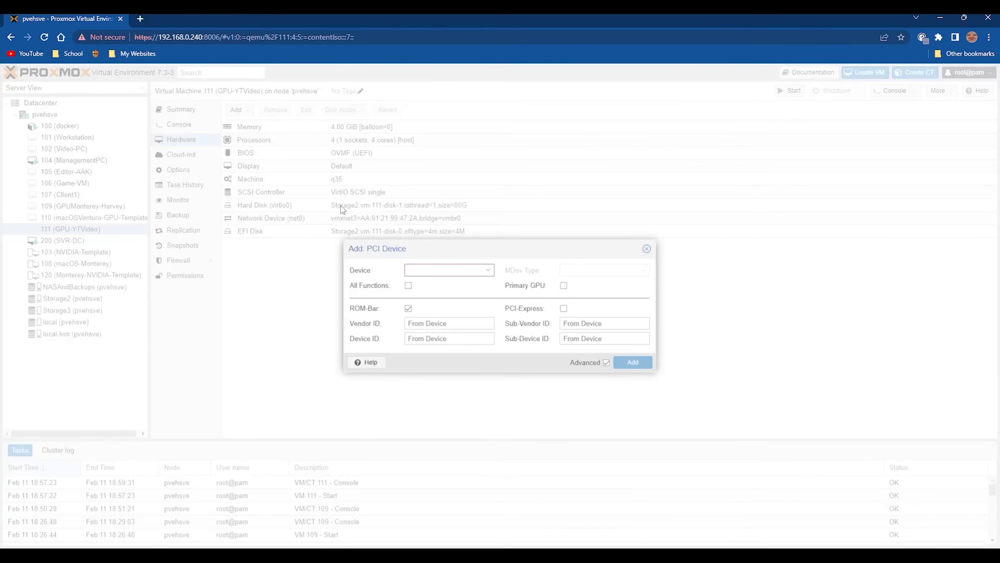
click(475, 271)
click(478, 385)
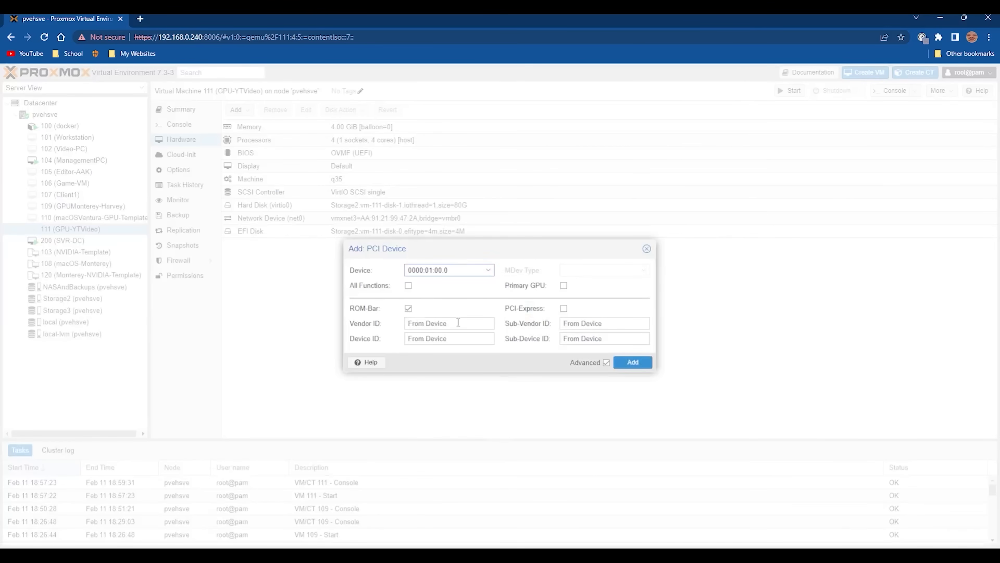
click(408, 286)
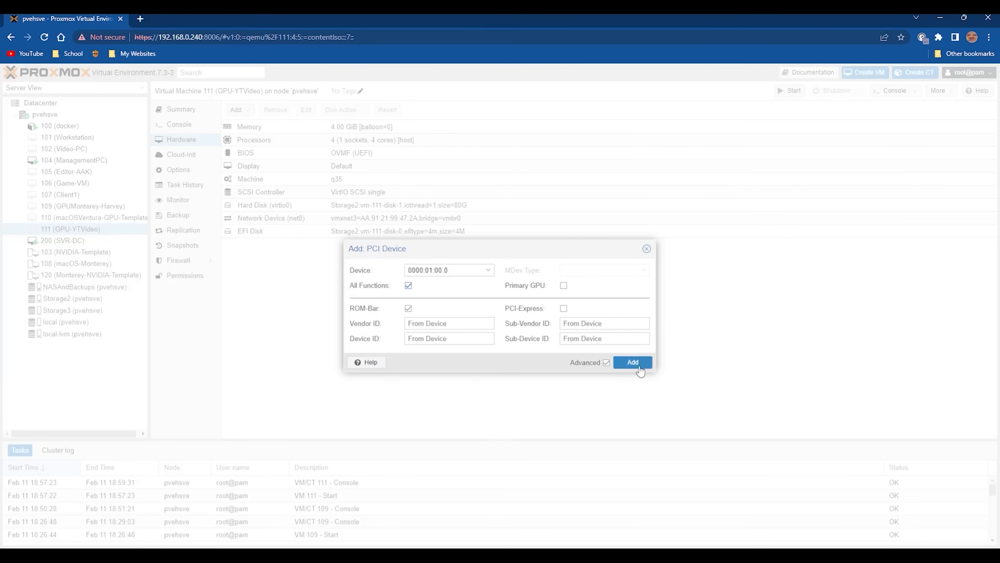
click(632, 362)
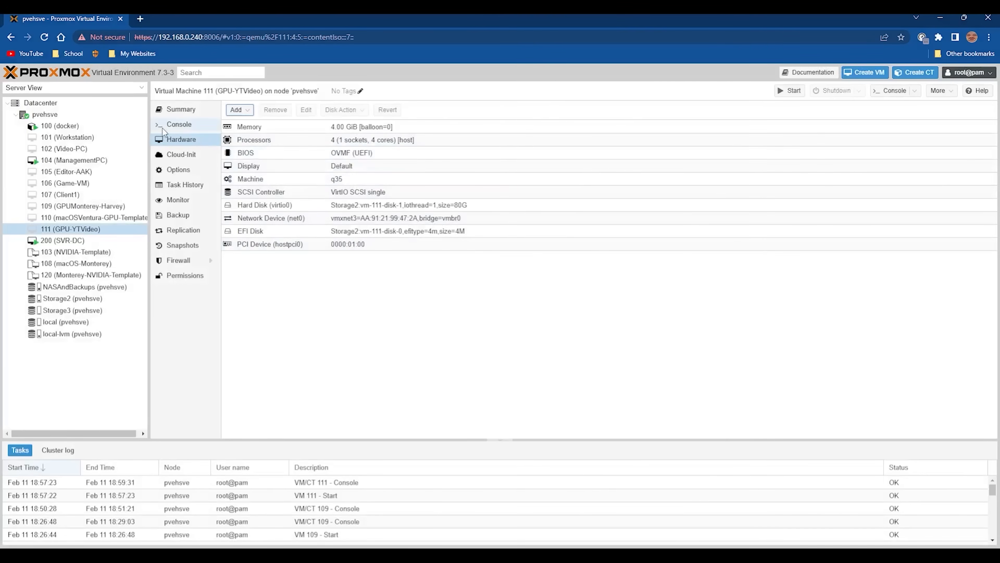
Start VM 111 from its console and view it full screen
click(179, 124)
click(602, 278)
click(233, 255)
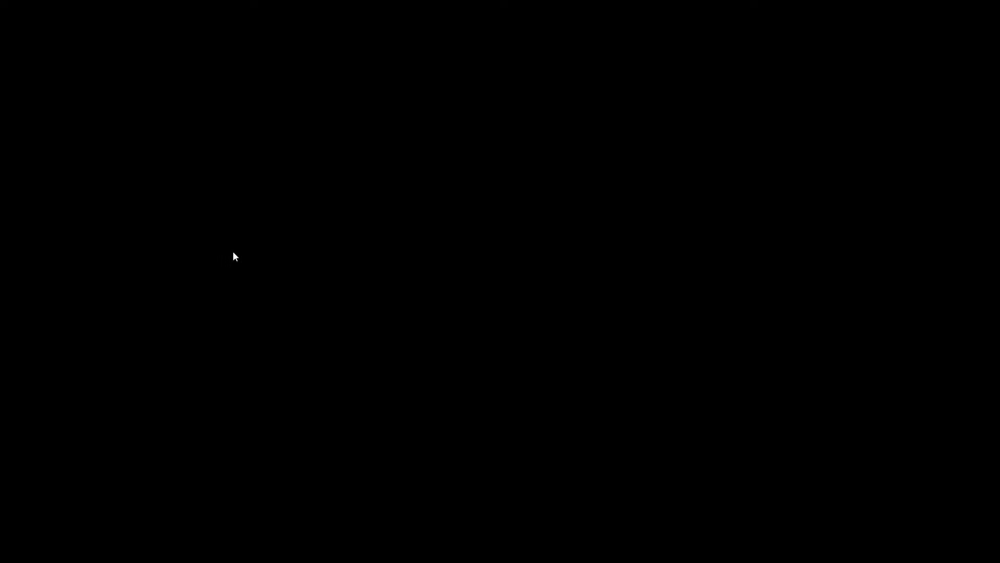
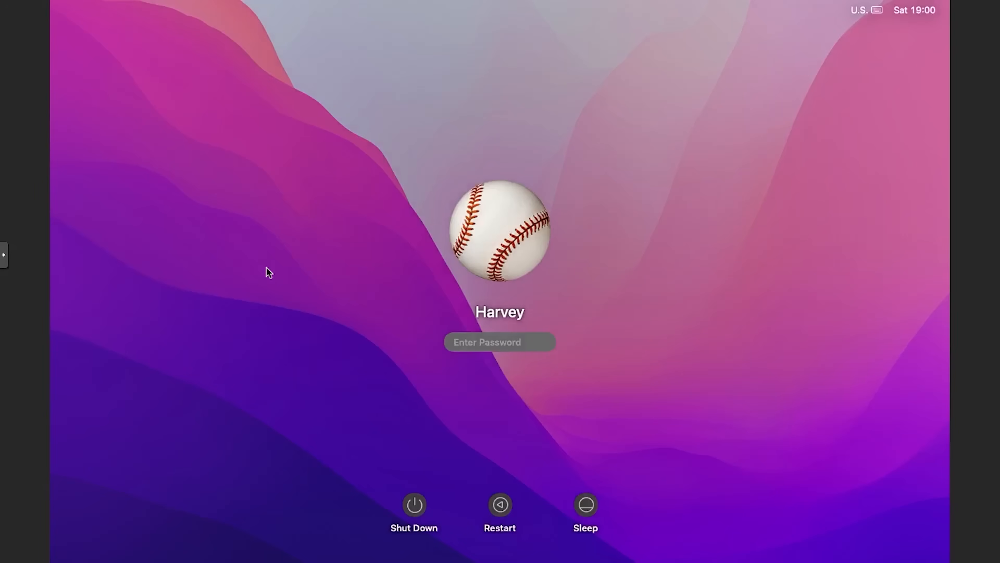
Log in to the macOS user account with its password, launch Safari, and open the Apple menu
text(•••••••••)
key(Return)
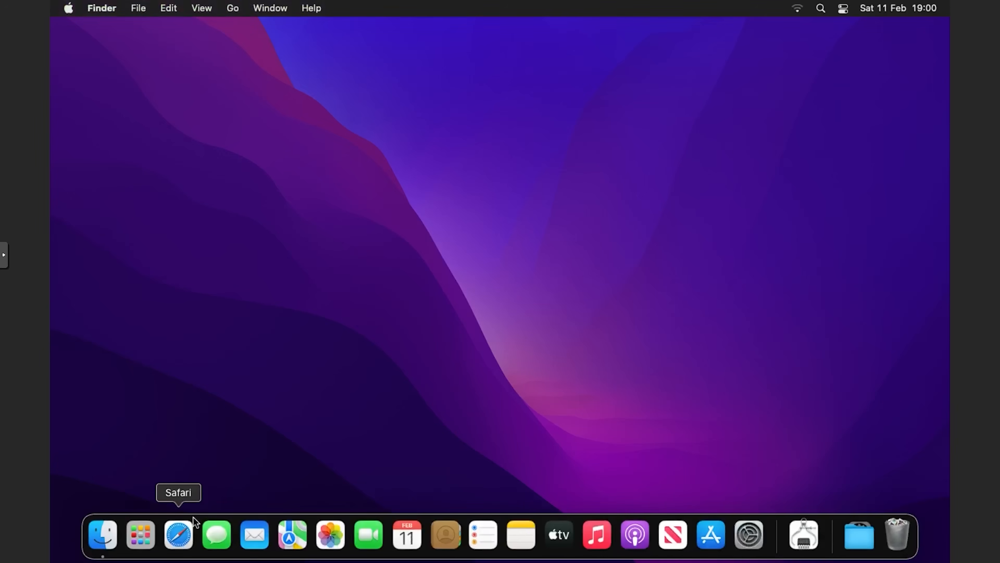
click(186, 530)
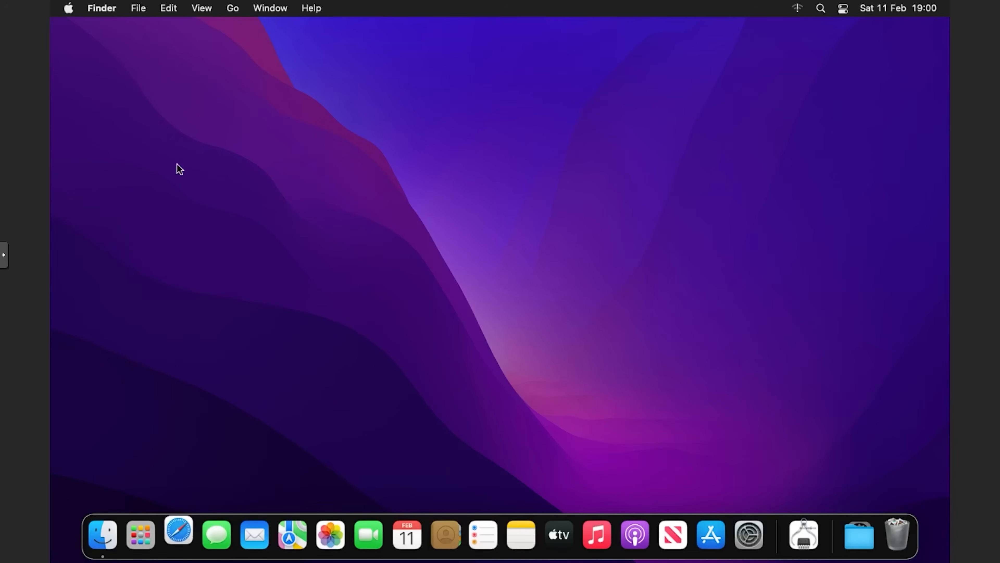
click(72, 10)
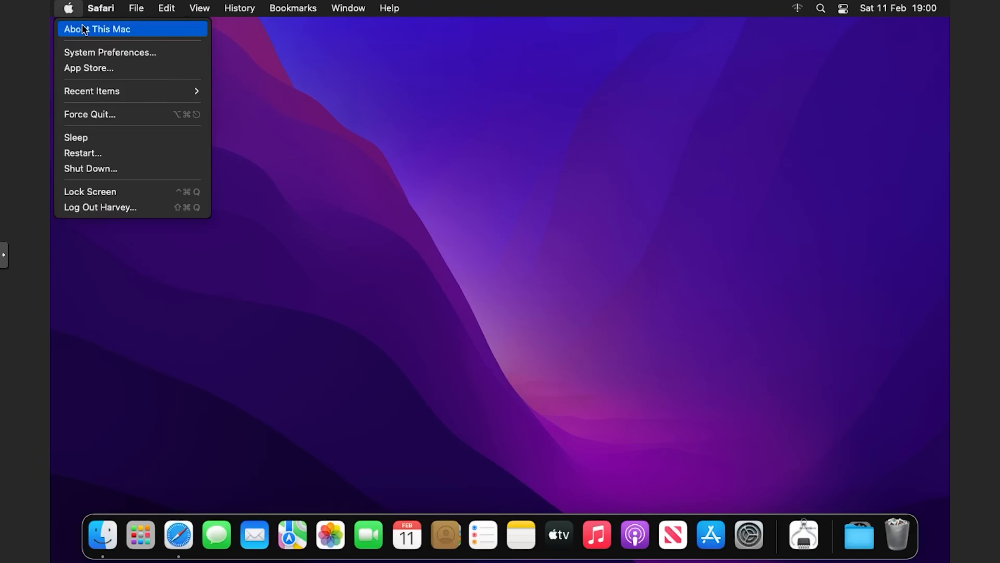
Open the System Report and check the NVIDIA card in Slot-16 under Graphics/Displays, showing No Kext Loaded
click(82, 25)
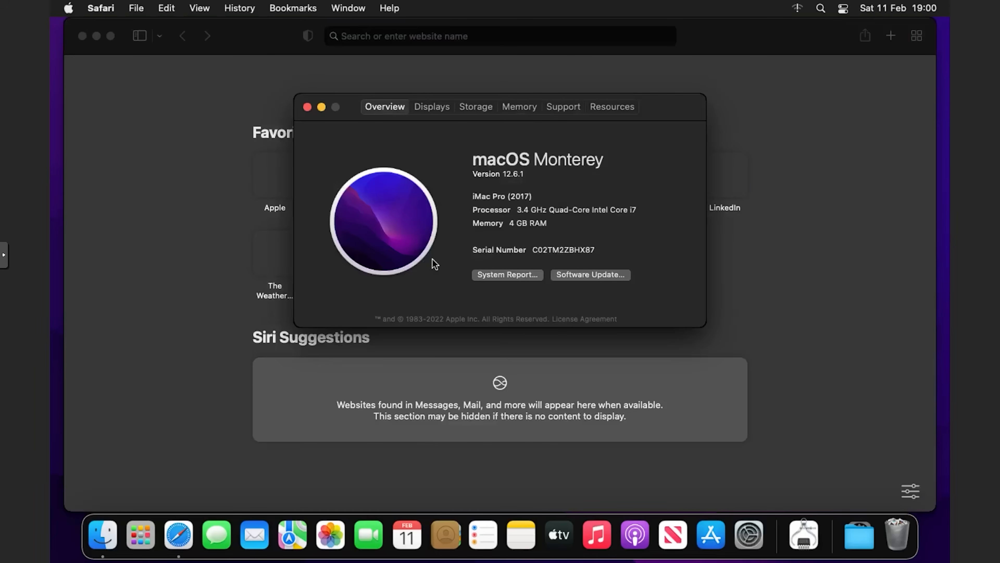
click(508, 276)
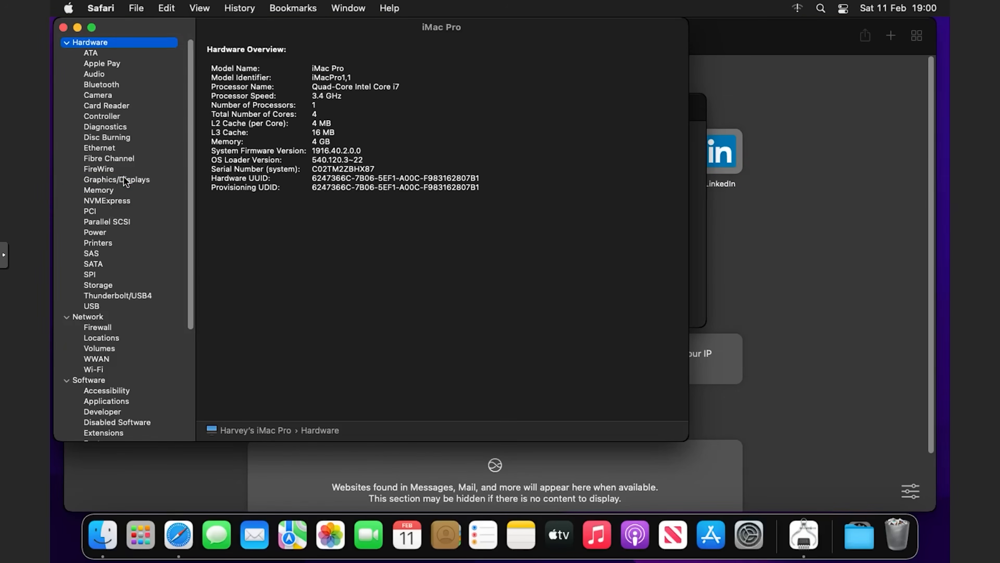
click(125, 180)
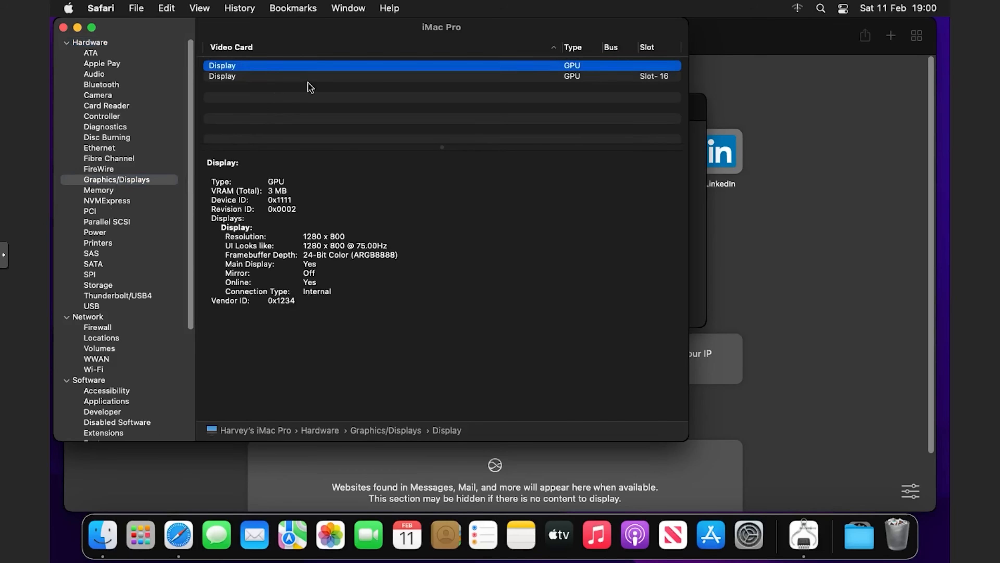
click(320, 76)
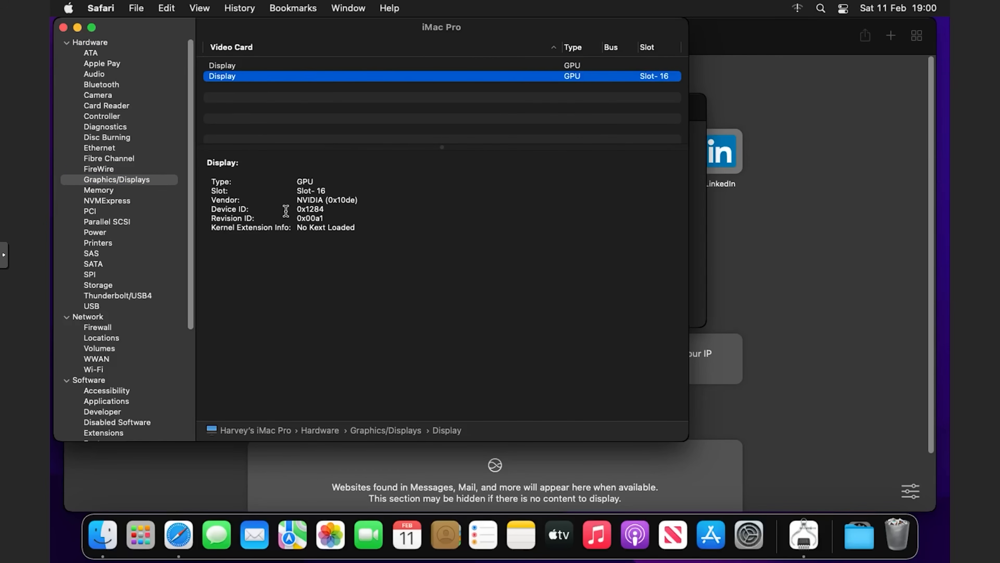
drag(298, 227, 375, 227)
click(375, 228)
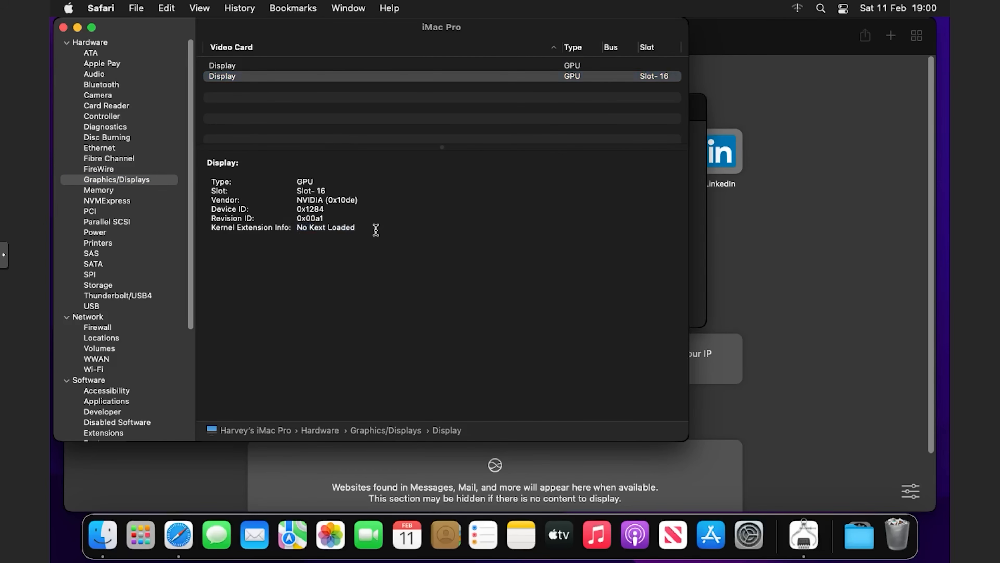
Confirm the display PCI card shows Driver Installed: Yes, then close System Information
click(107, 213)
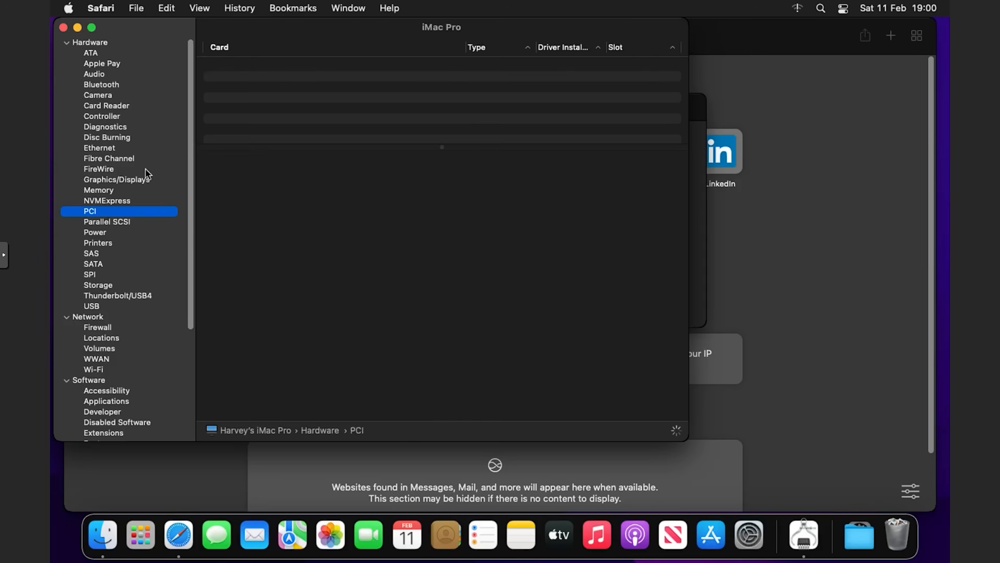
click(349, 67)
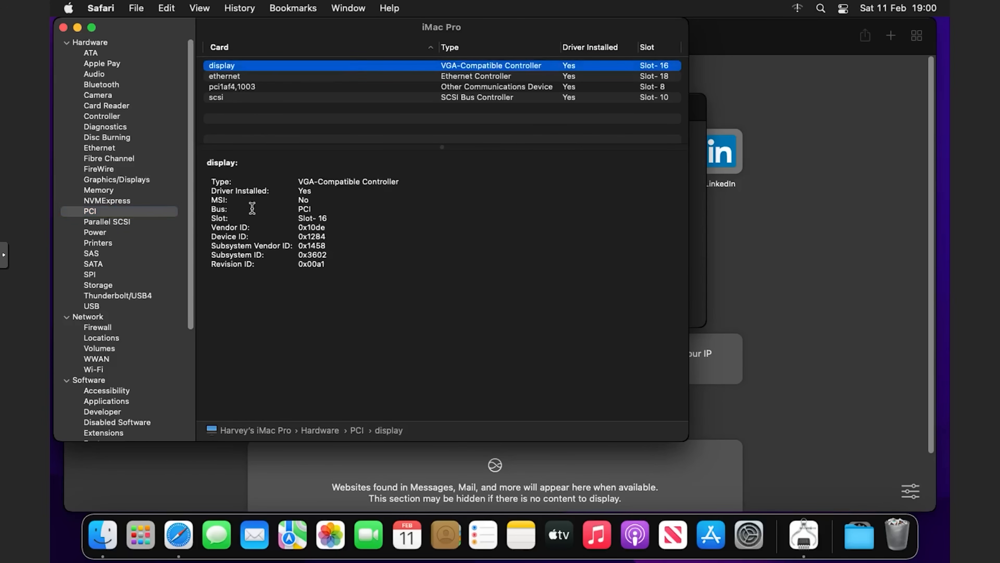
drag(212, 191, 322, 185)
click(337, 195)
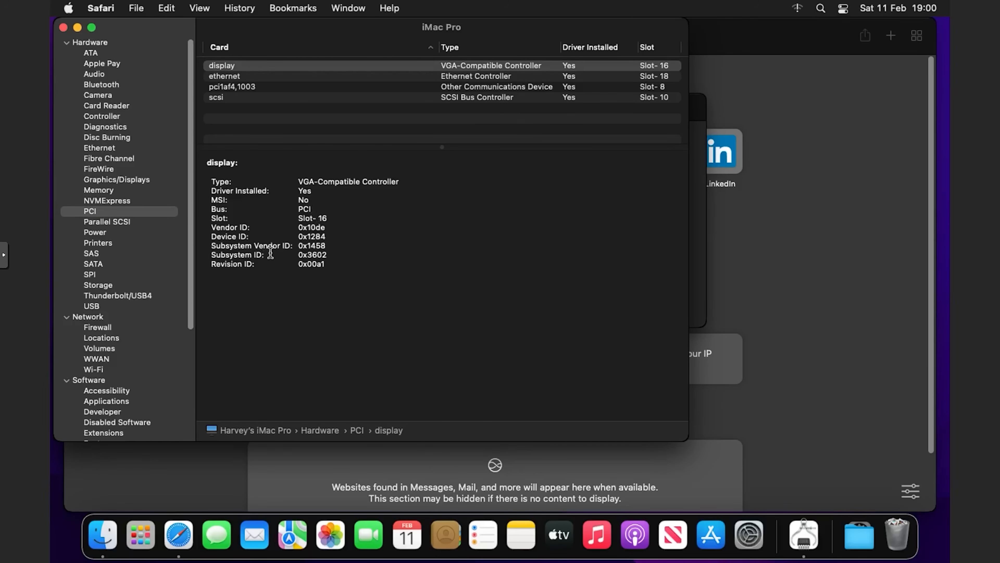
click(63, 27)
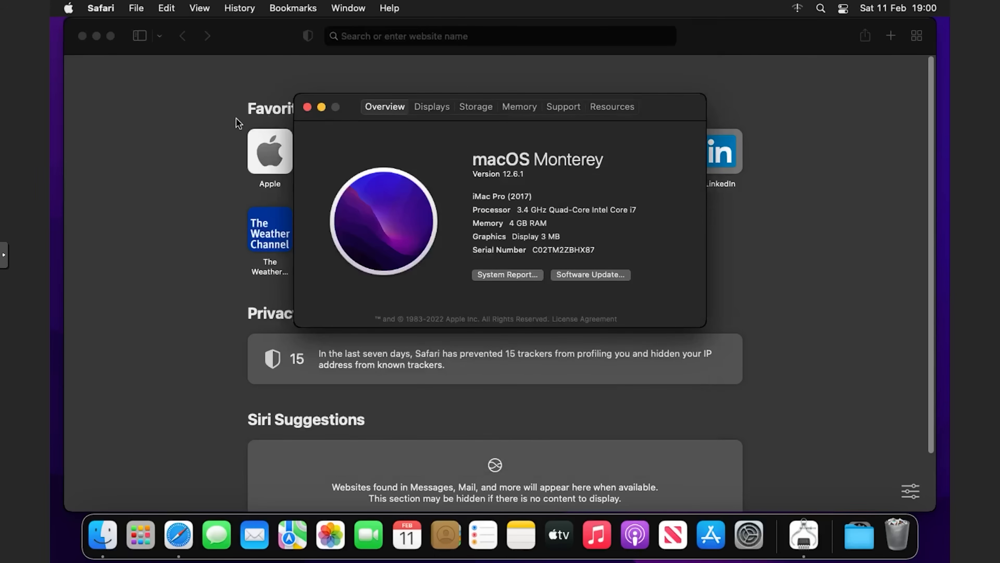
Search Google for 'opencore legacy patcher' and open the Dortania OpenCore Legacy Patcher result
click(199, 124)
click(421, 36)
text(opencore le)
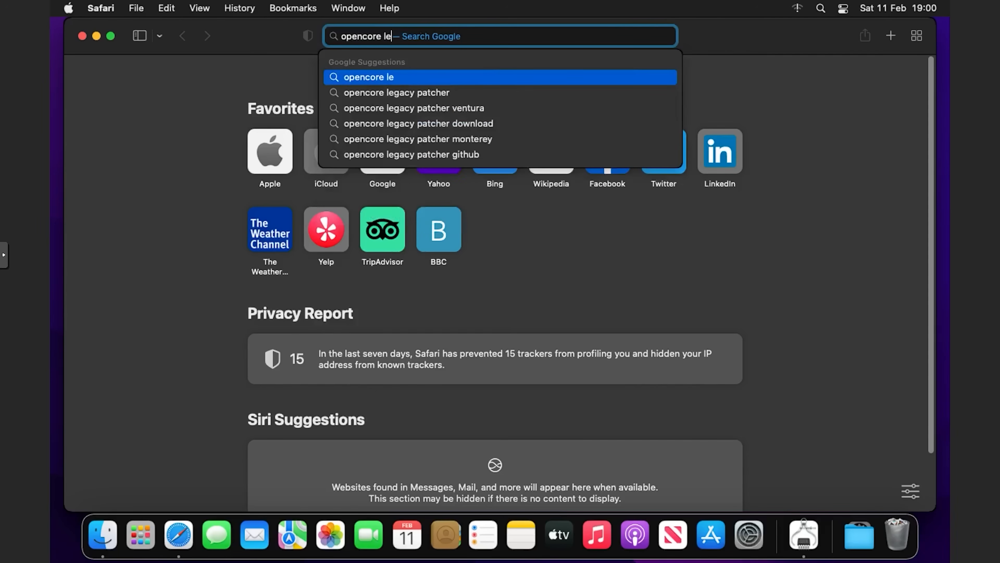
key(Down)
key(Return)
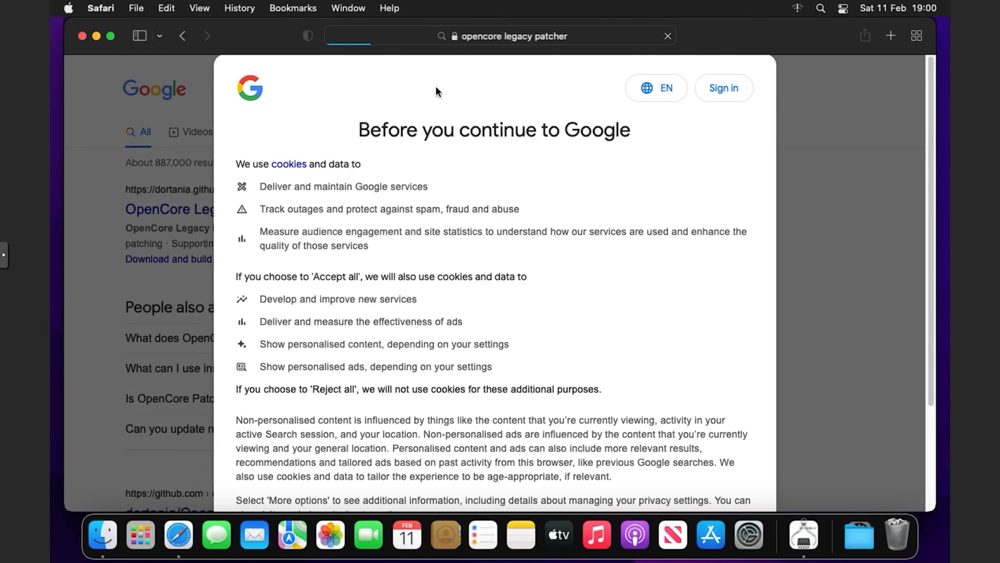
scroll(586, 286, down, 5)
click(599, 411)
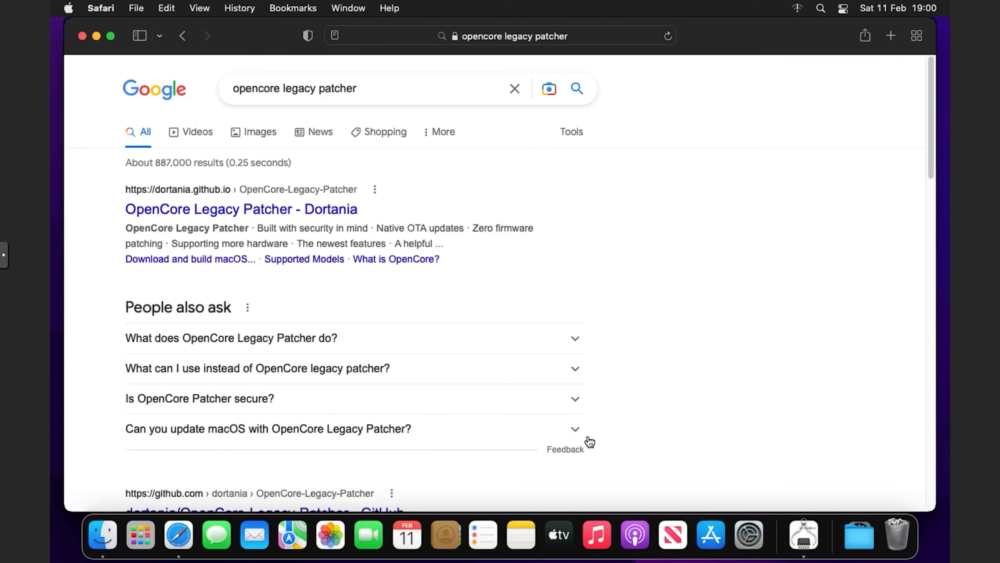
click(209, 211)
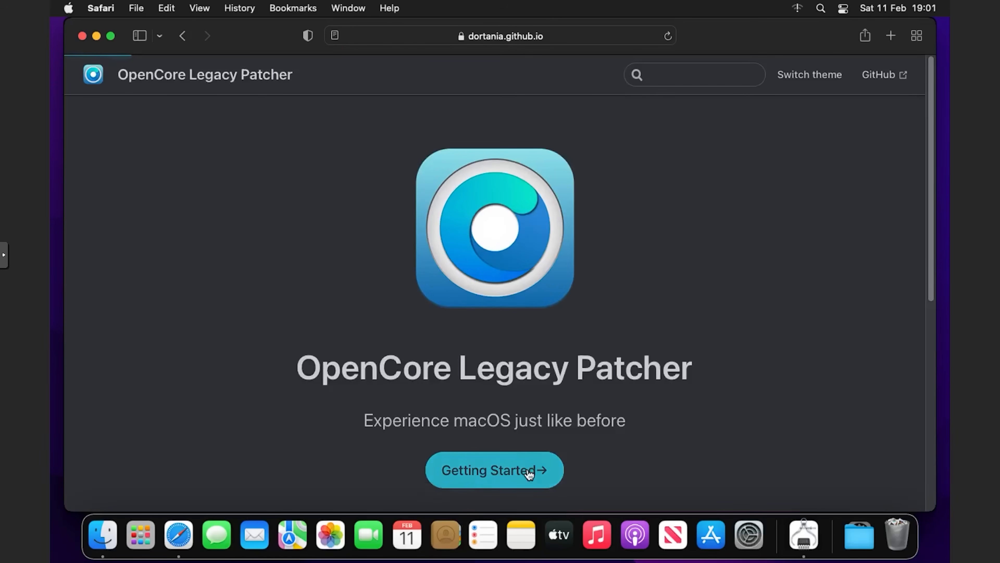
Follow the docs to the 0.6.1 GitHub release and download OpenCore-Patcher-GUI.app.zip, allowing github.com downloads
click(531, 469)
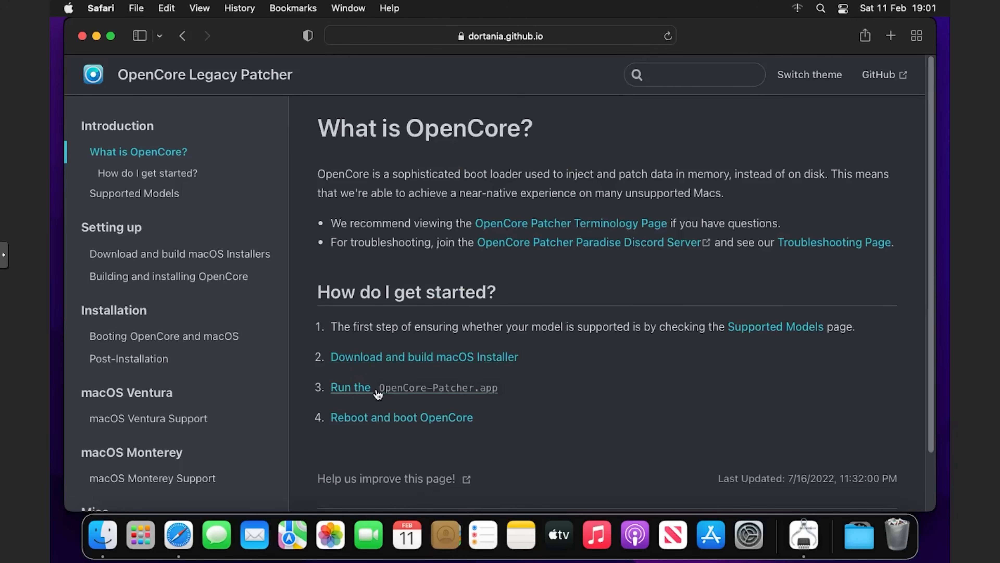
click(357, 392)
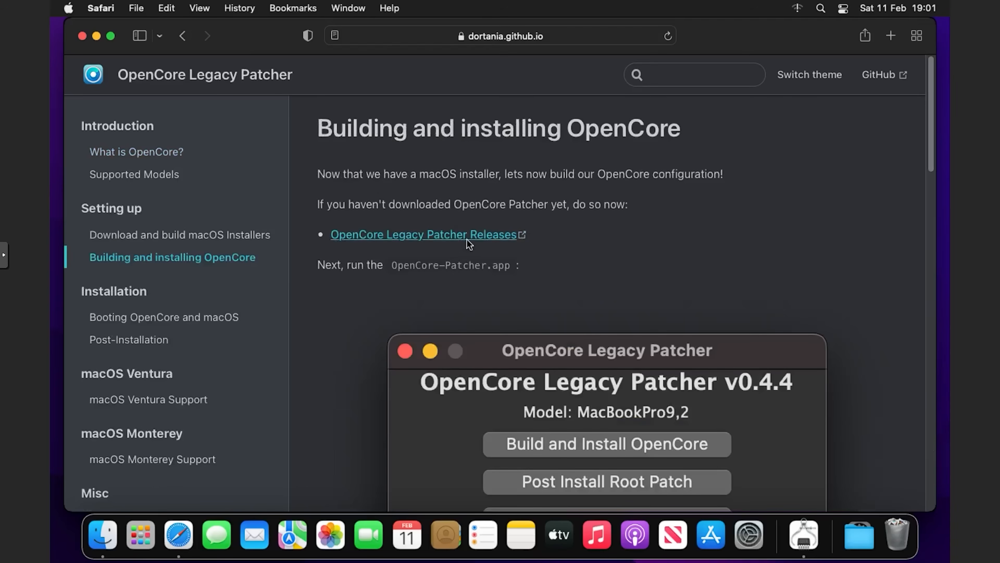
click(466, 238)
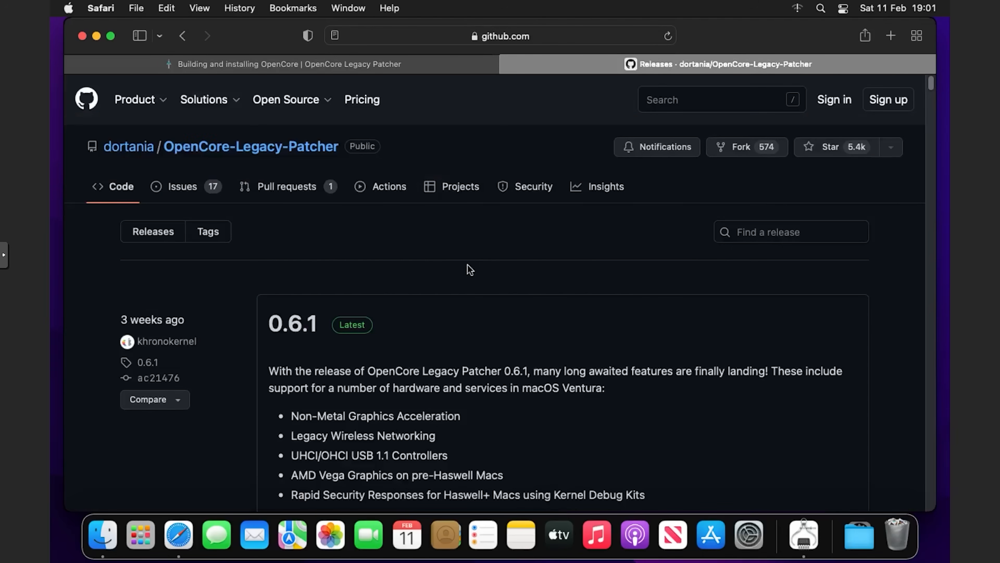
scroll(468, 268, down, 3)
scroll(470, 276, down, 20)
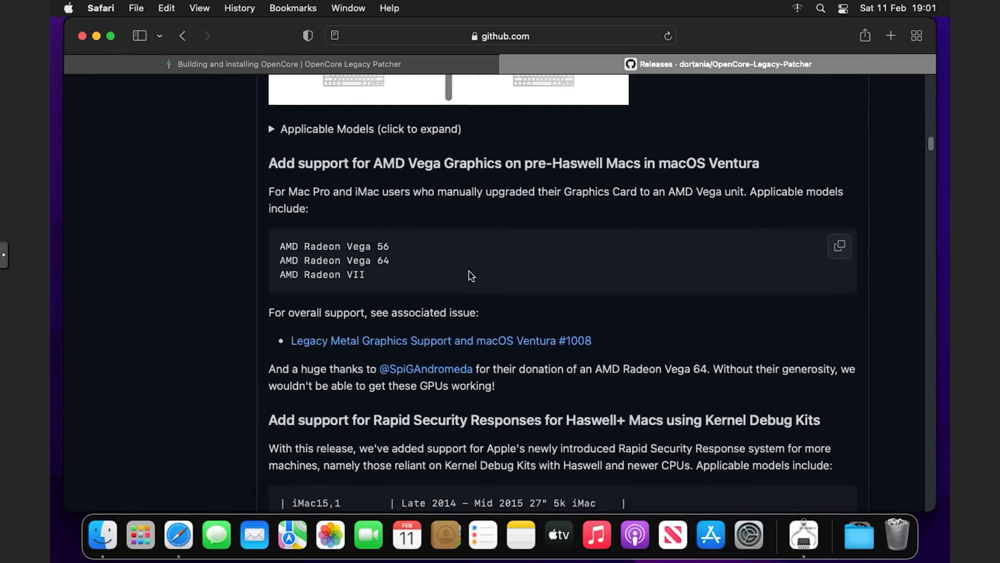
click(398, 176)
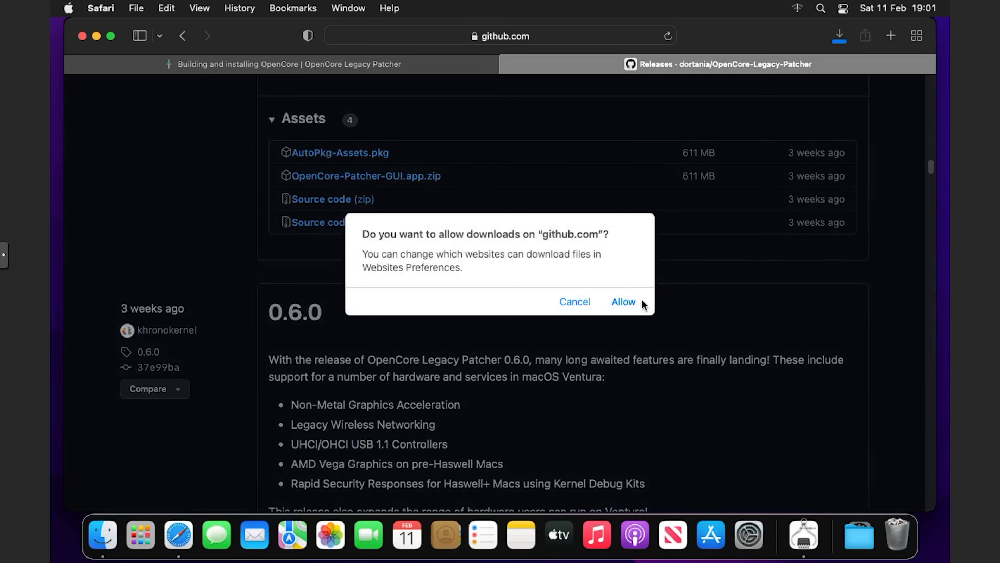
click(616, 301)
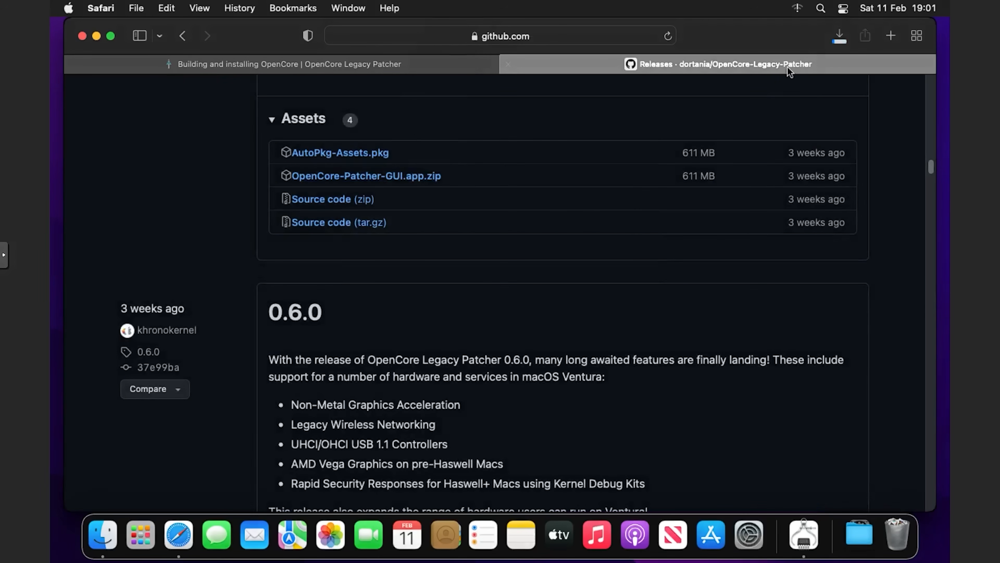
click(830, 40)
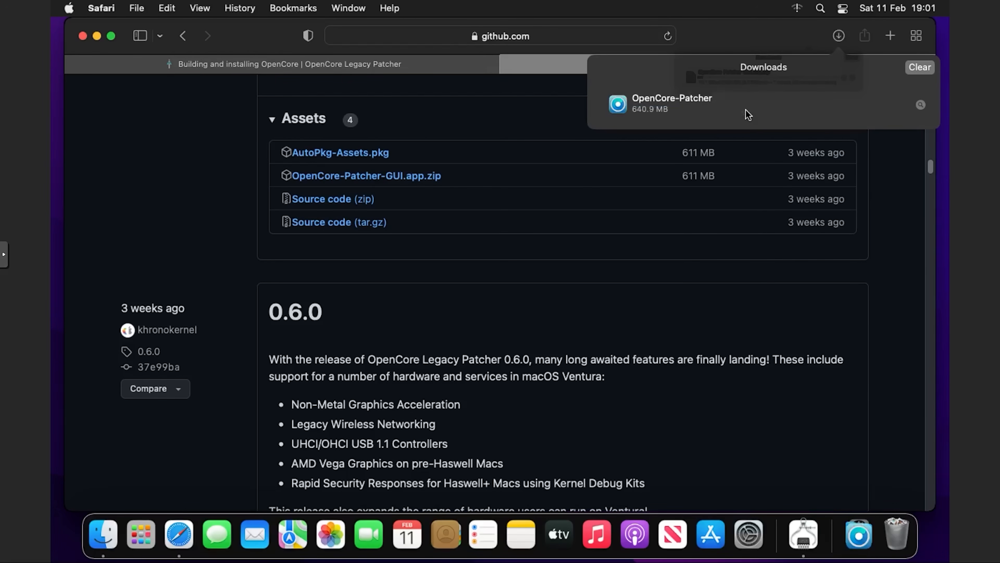
Open the OpenCore-Patcher app from Finder's Downloads folder, close Safari, and confirm the Gatekeeper prompt
click(103, 534)
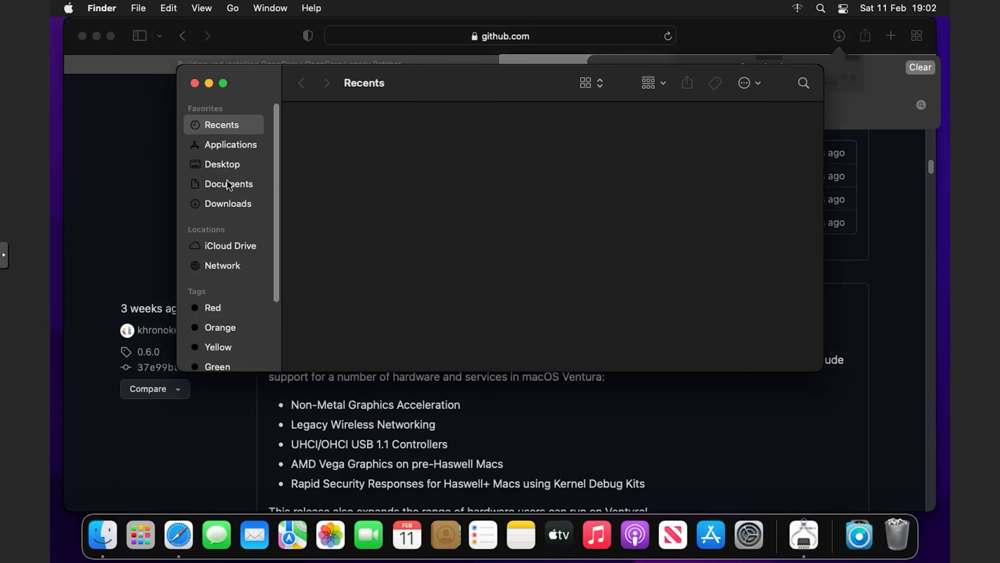
click(228, 203)
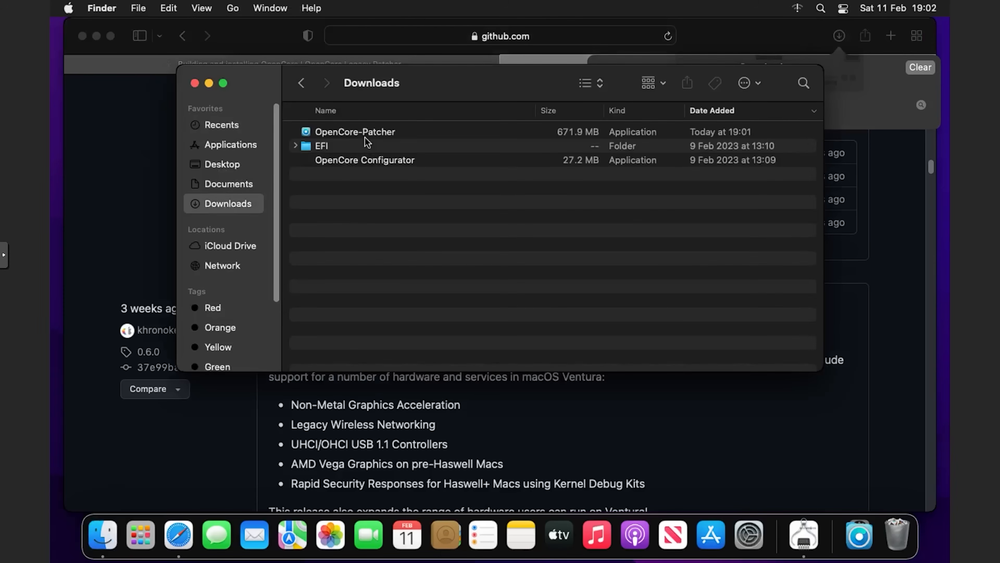
right_click(367, 141)
click(351, 138)
click(351, 138)
right_click(351, 138)
click(361, 143)
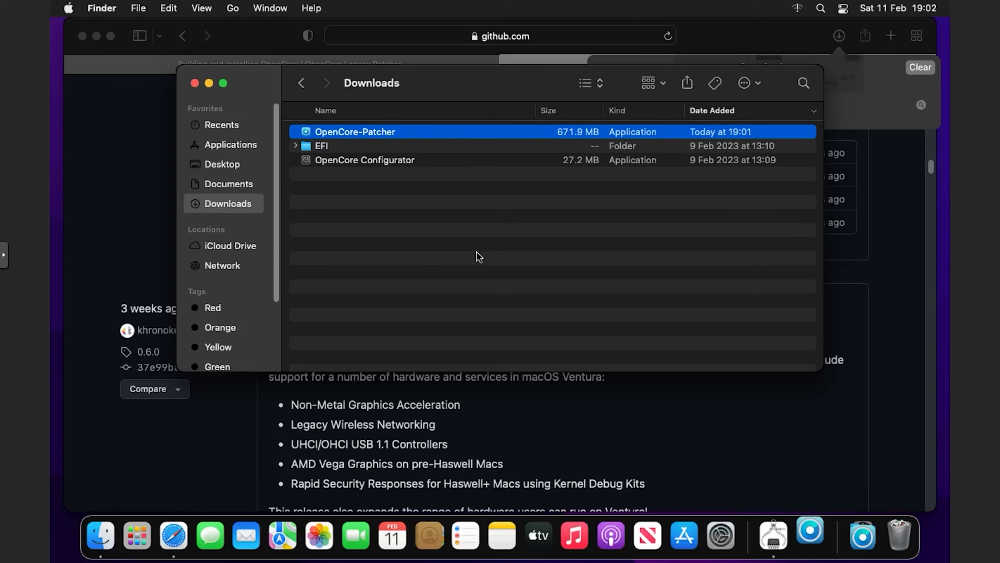
click(83, 36)
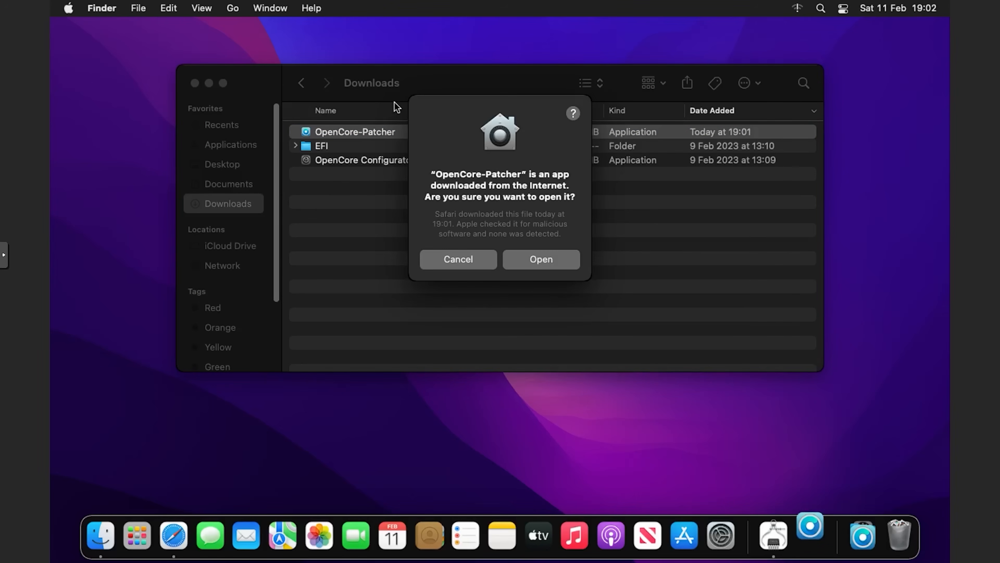
click(542, 259)
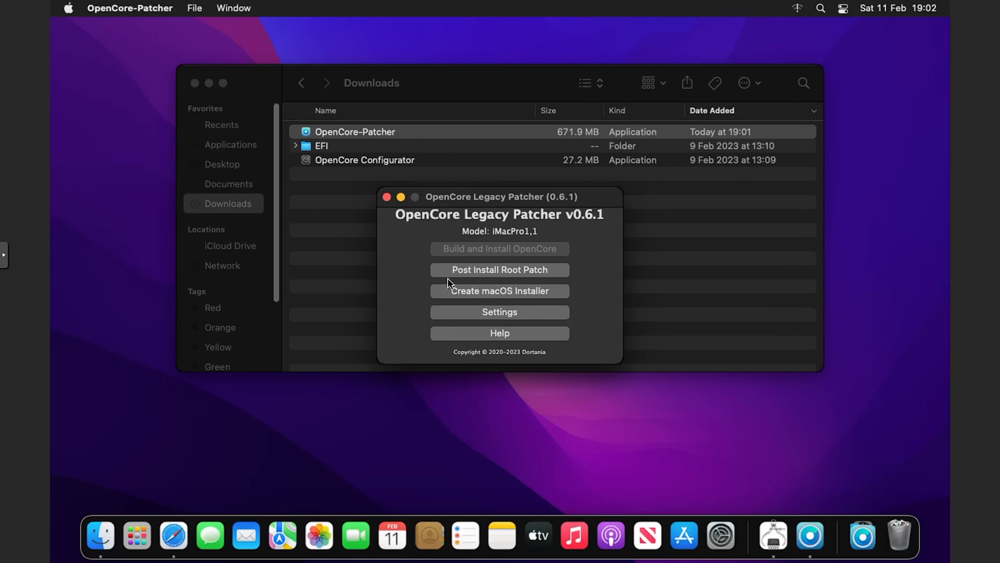
Start Post Install Root Patching for Nvidia Kepler, relaunching as admin with the administrator password
click(491, 275)
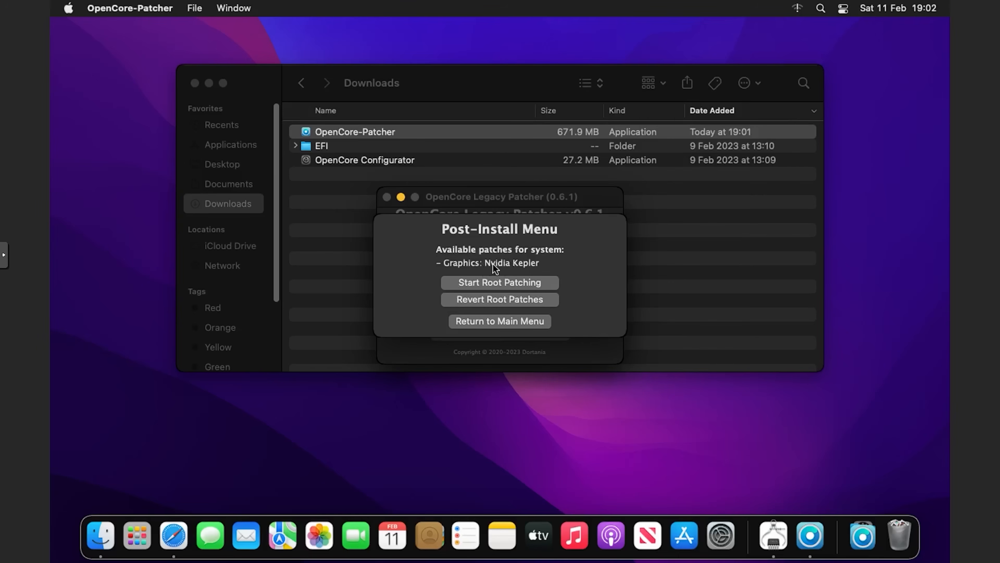
click(531, 280)
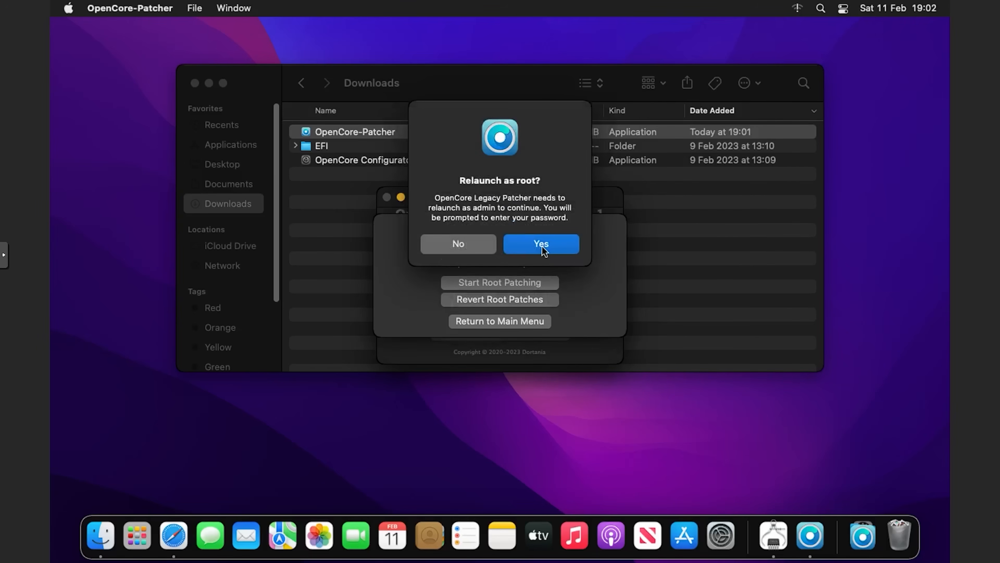
click(542, 246)
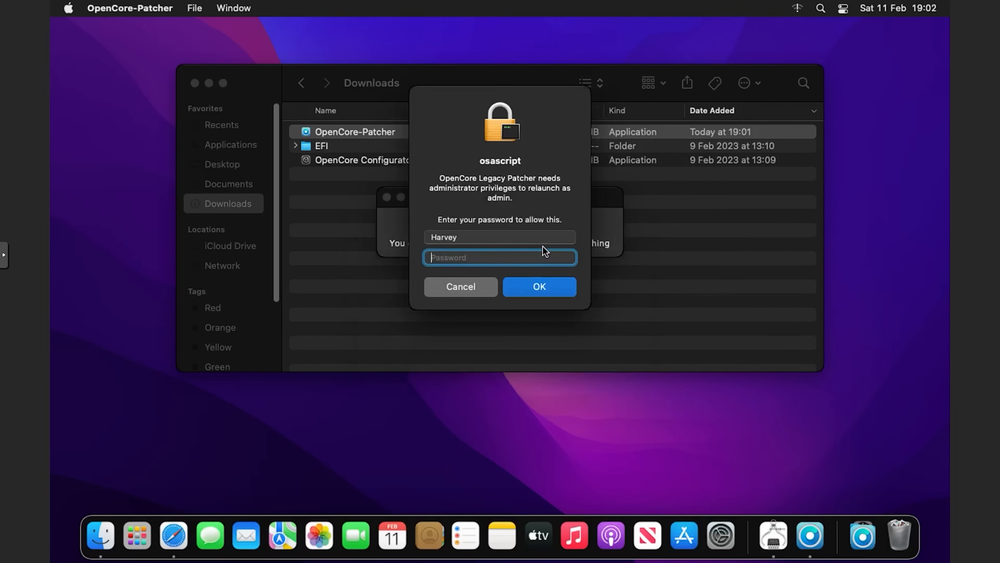
text(•••••••••)
key(BackSpace)
key(BackSpace)
key(BackSpace)
key(BackSpace)
key(BackSpace)
key(BackSpace)
key(BackSpace)
key(BackSpace)
text(••••••••••)
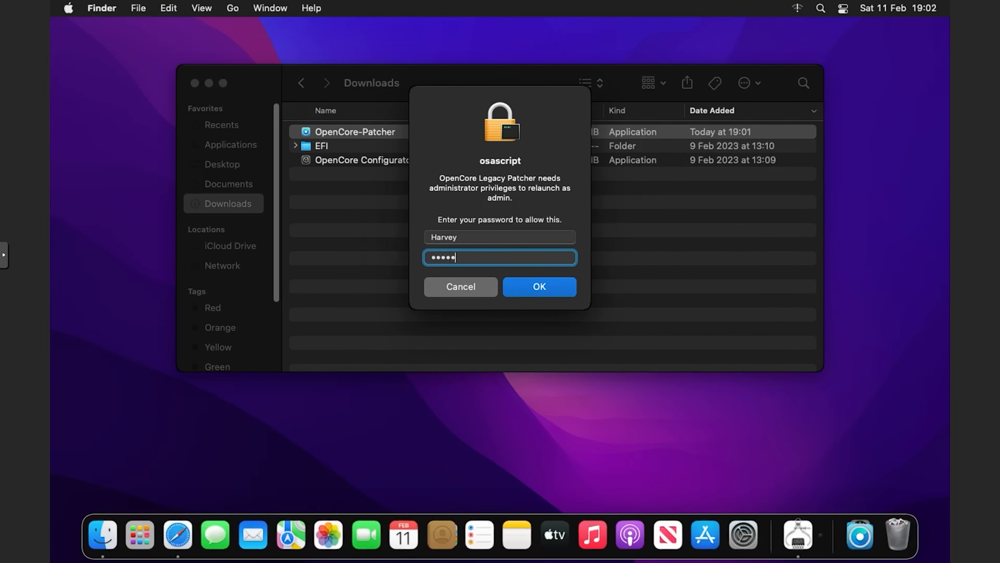
key(Return)
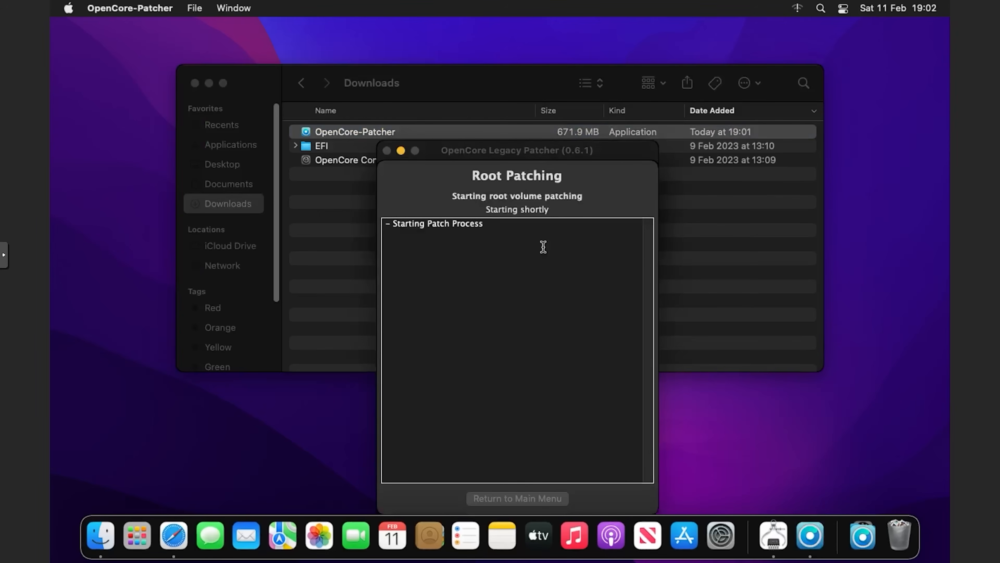
Once patching completes, reboot to apply the root patches and confirm the restart
drag(492, 153, 492, 112)
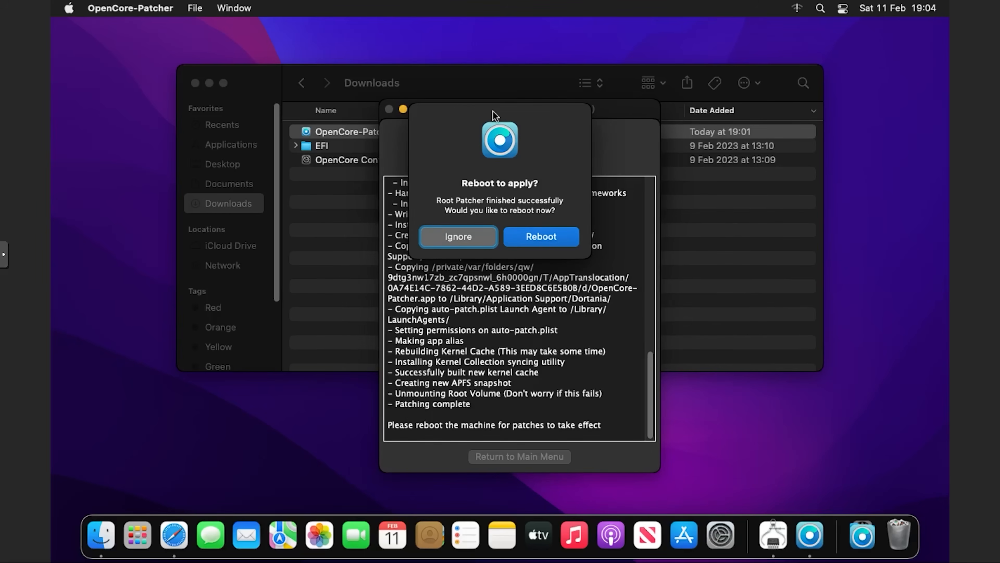
click(565, 238)
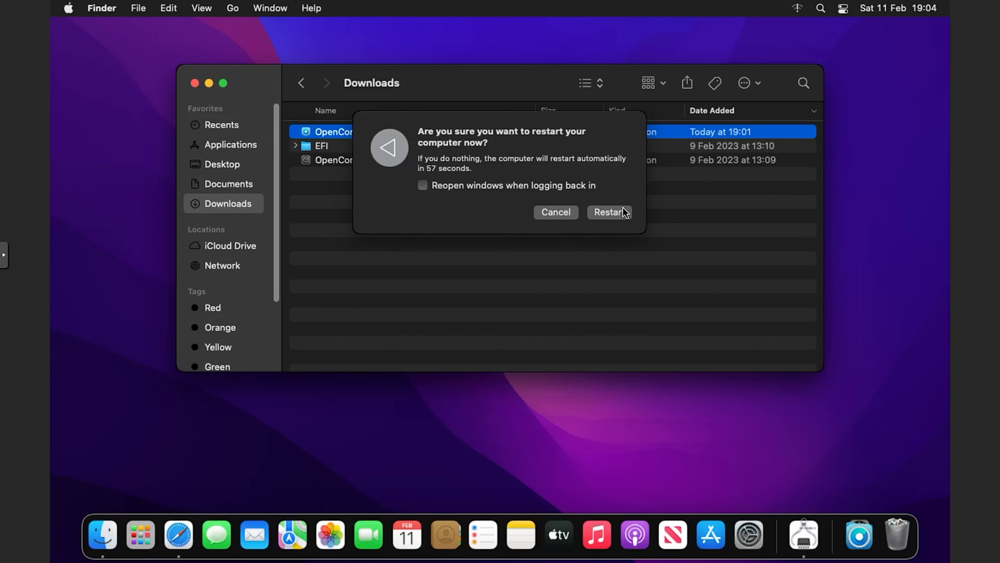
click(608, 212)
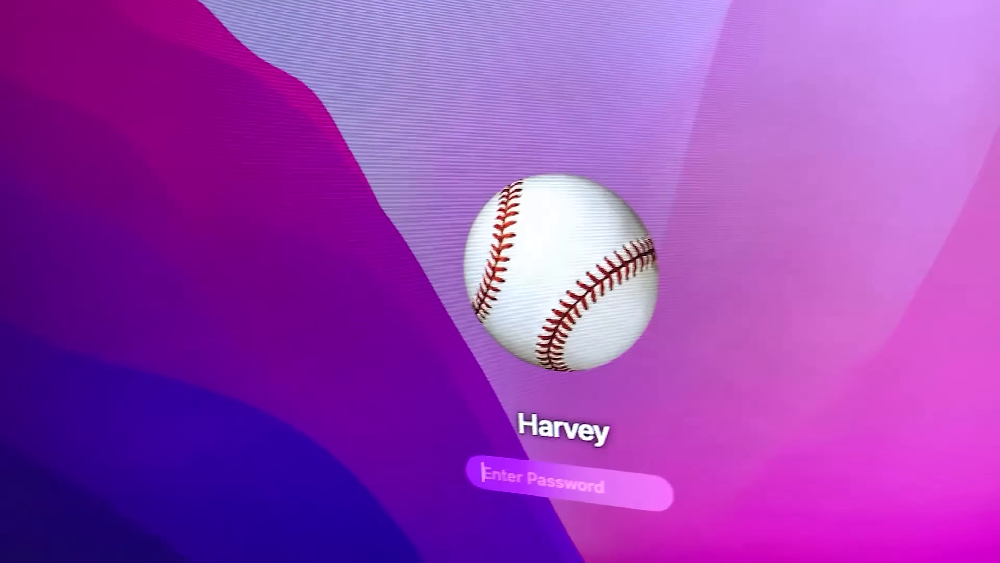
Enter the account password at the login screen to reach the desktop after the restart
text(p)
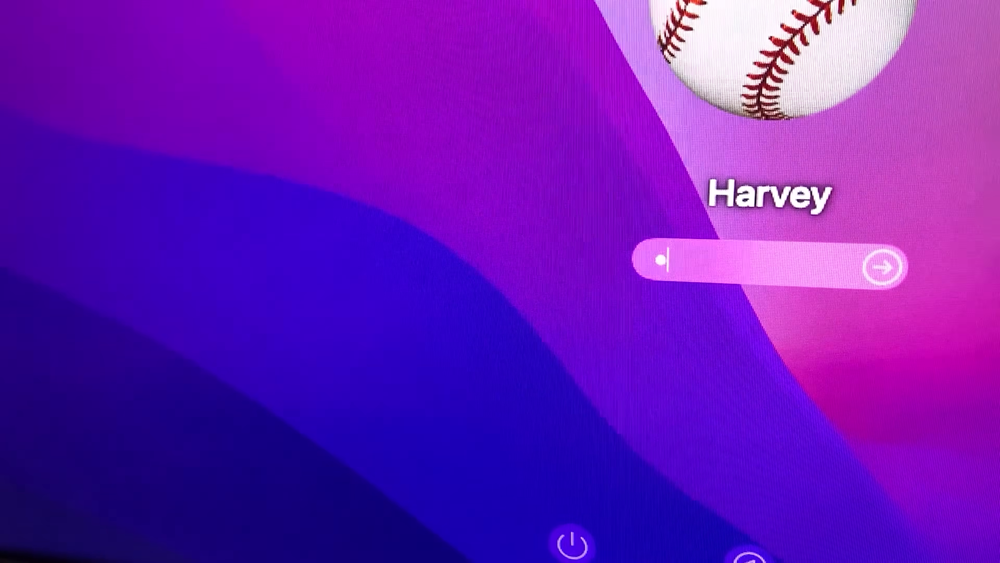
text(assw)
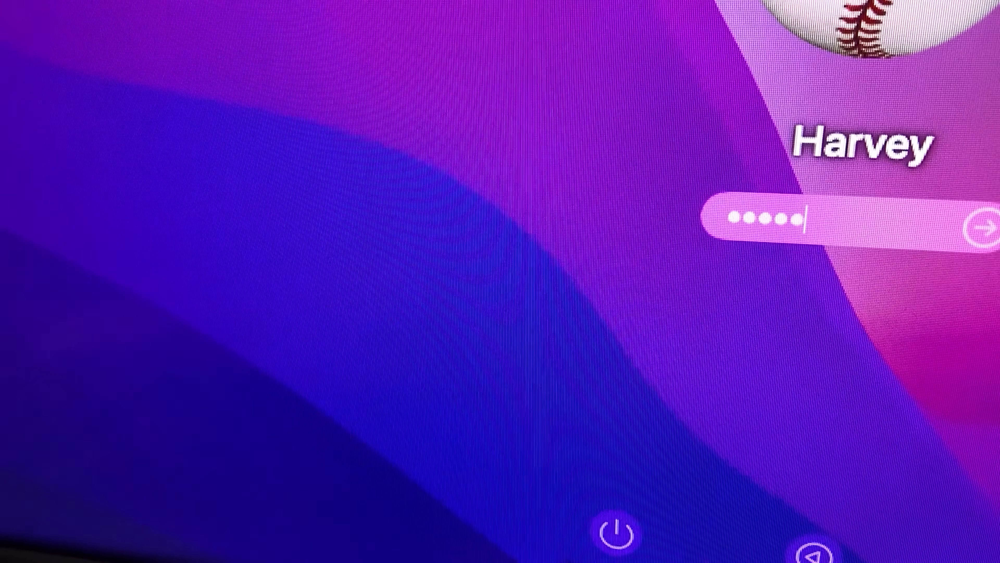
text(ord1)
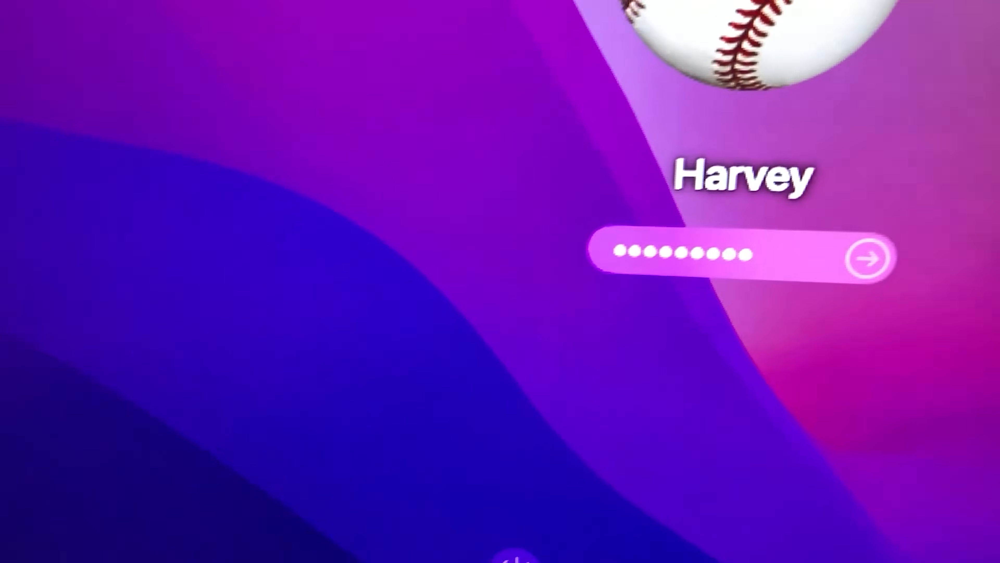
key(Return)
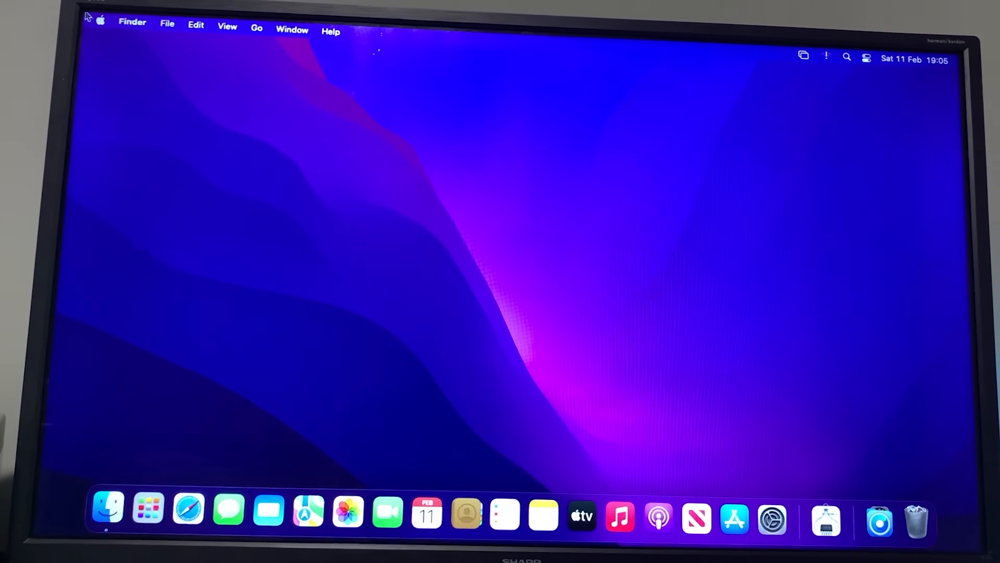
Open About This Mac and the System Report to confirm the NVIDIA GeForce GT 630 under Graphics/Displays
click(101, 20)
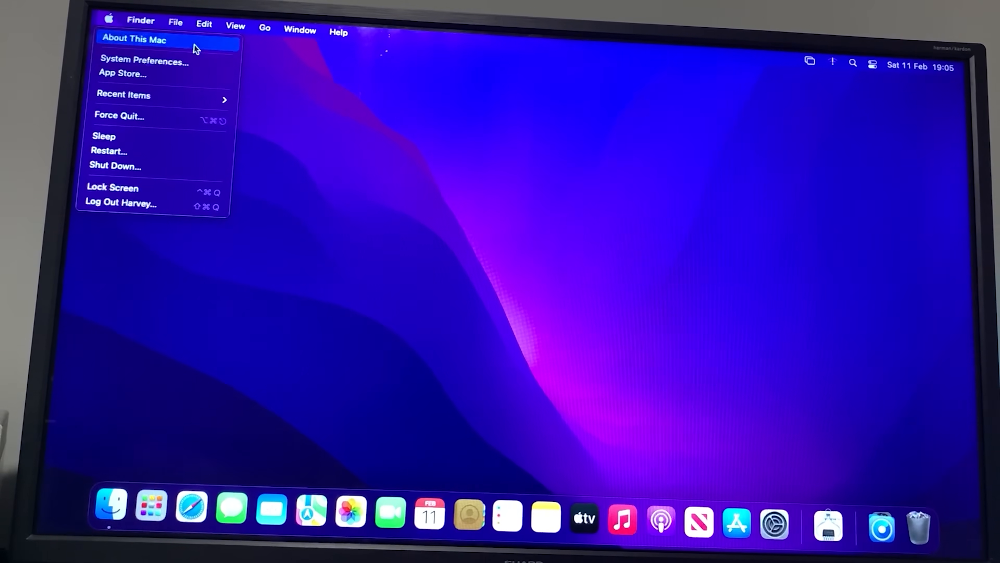
click(406, 213)
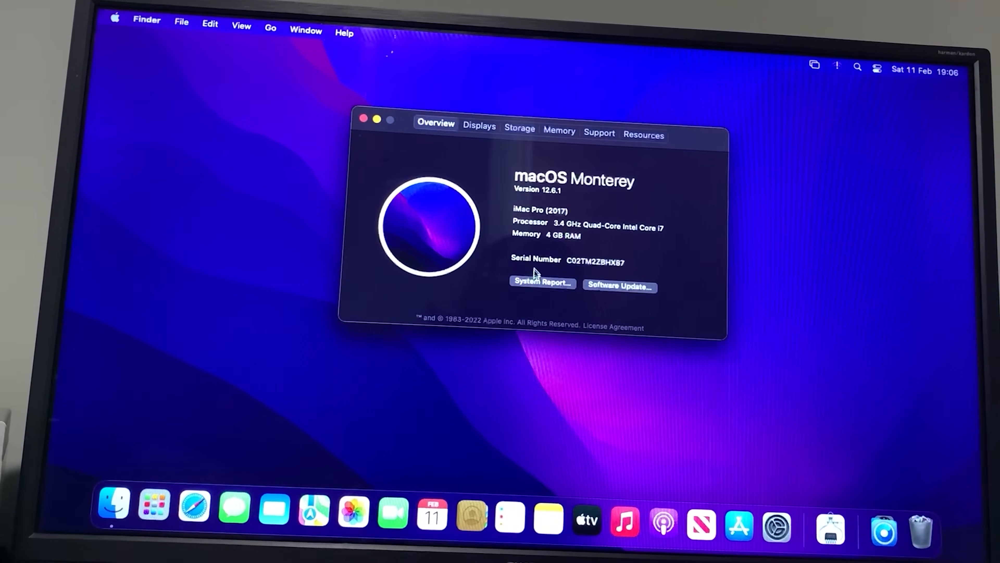
drag(552, 248, 627, 251)
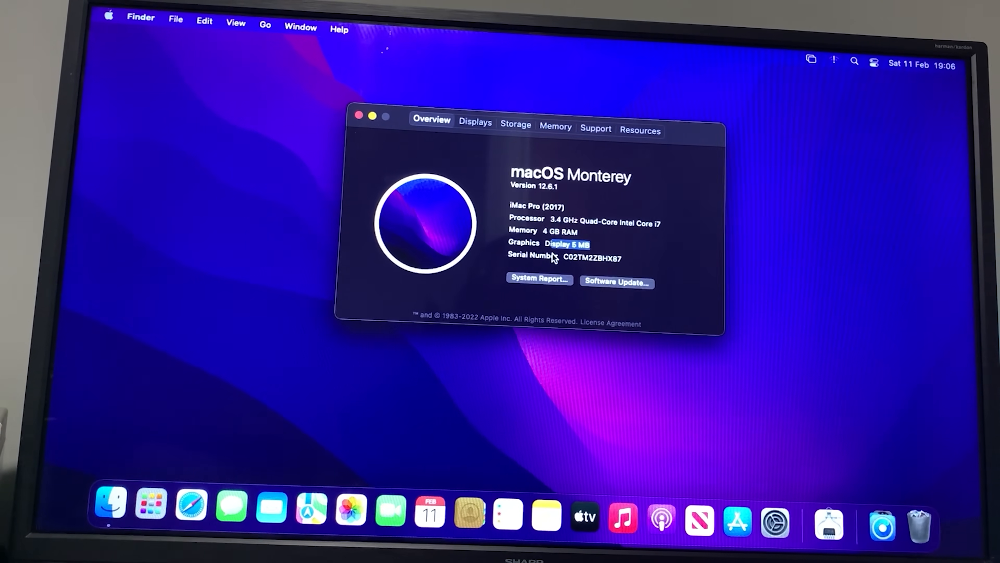
click(534, 277)
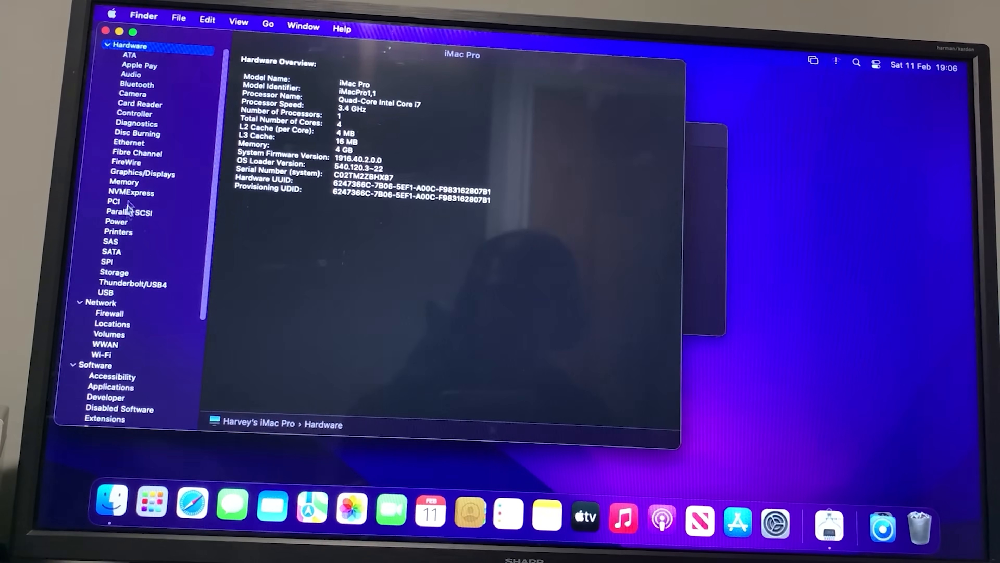
click(140, 174)
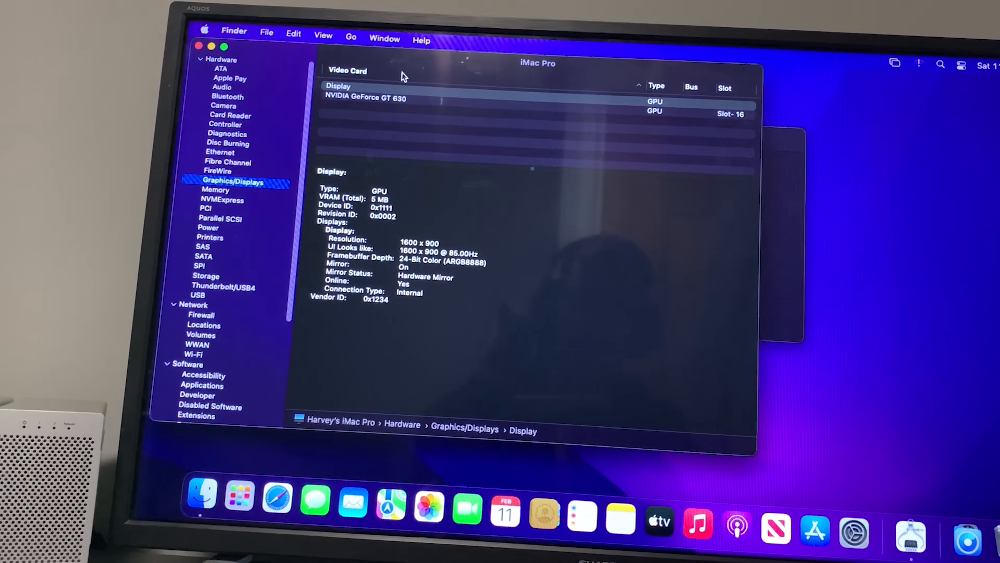
click(392, 99)
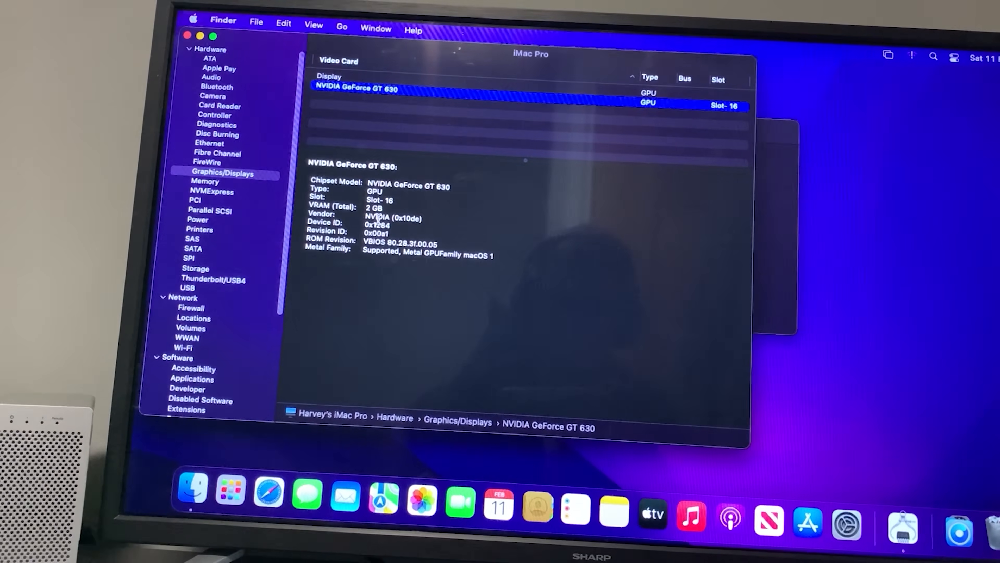
click(208, 35)
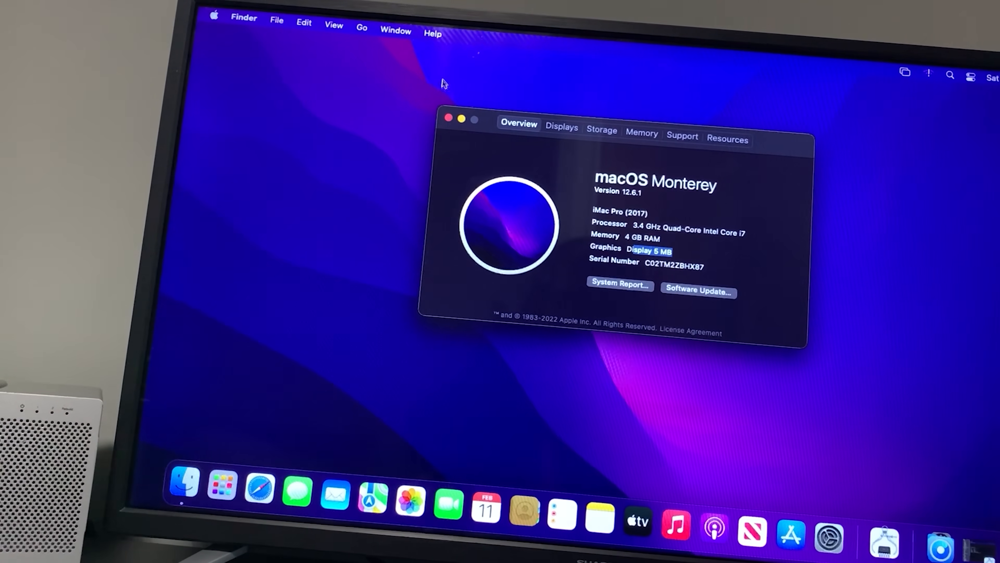
click(461, 119)
click(975, 555)
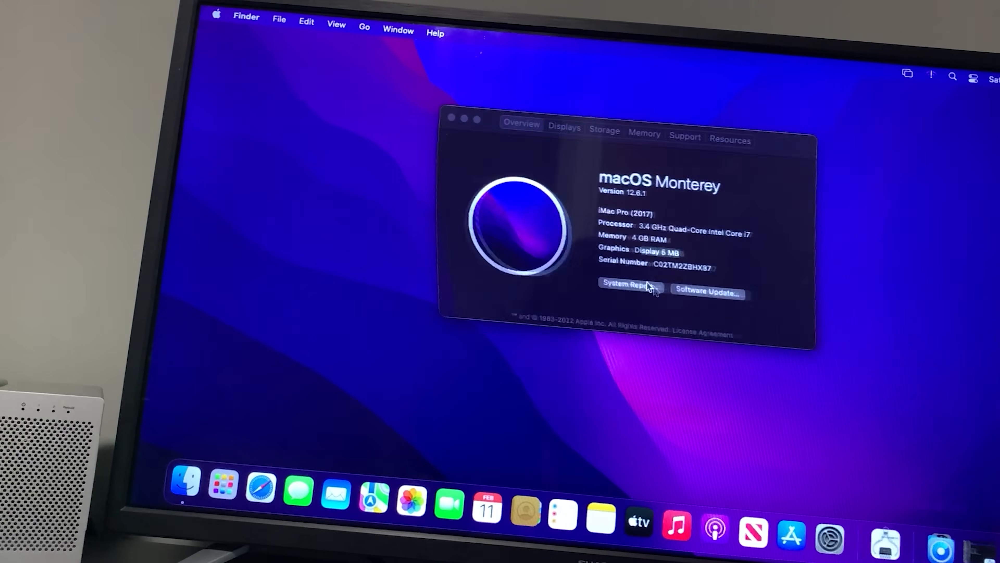
Close About This Mac and set the UMC SHARP display to Scaled 1080p in Display Settings
click(450, 118)
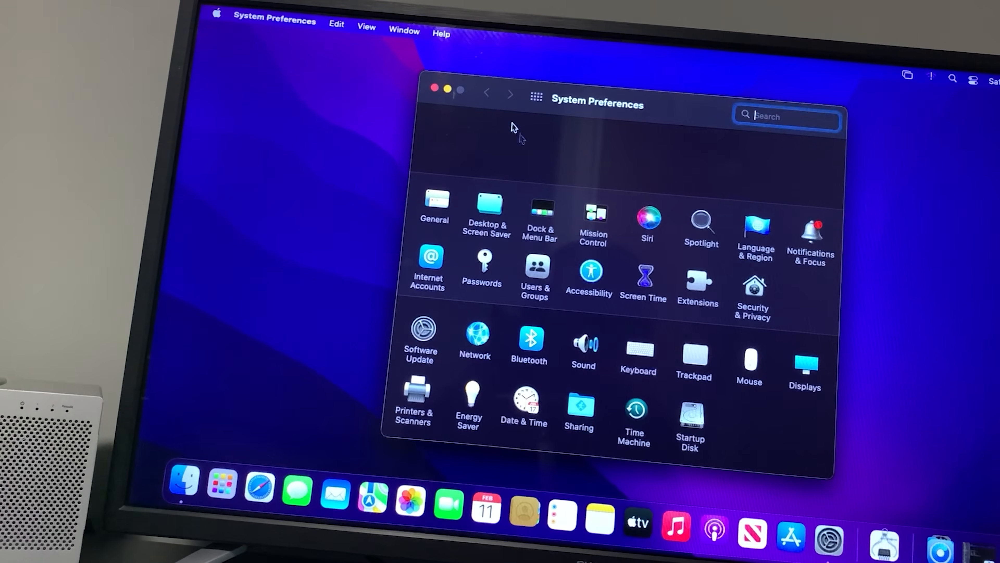
click(804, 360)
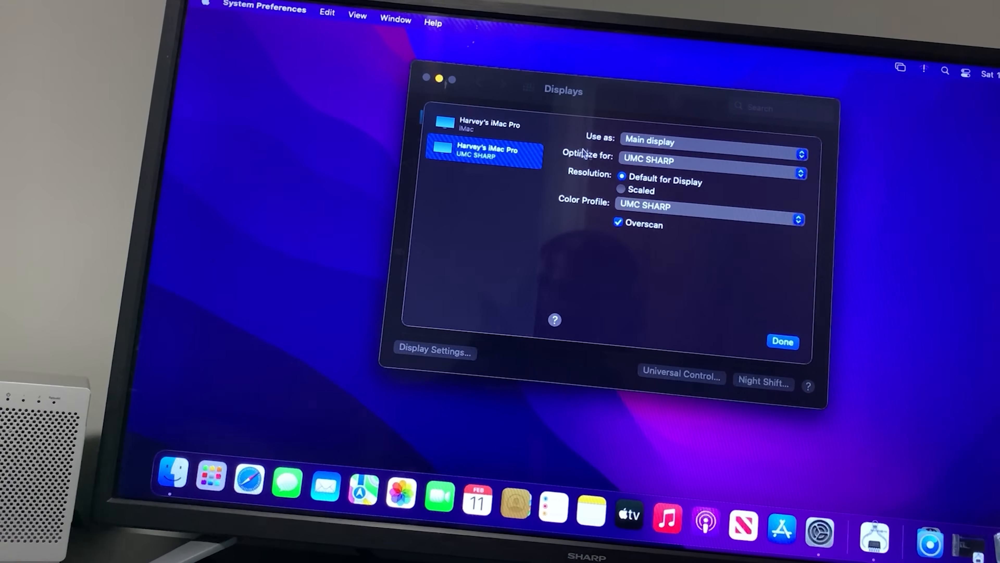
click(638, 196)
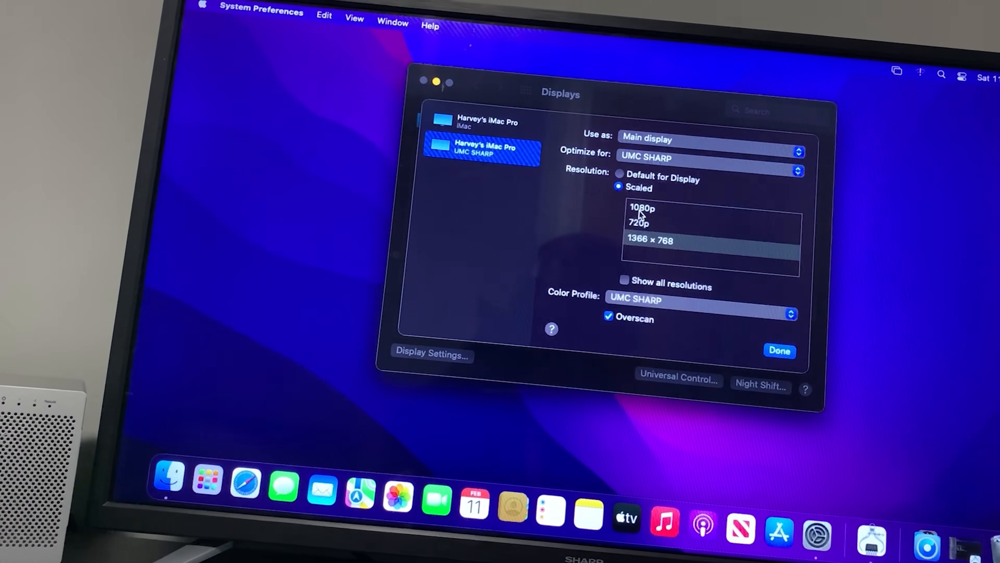
click(640, 217)
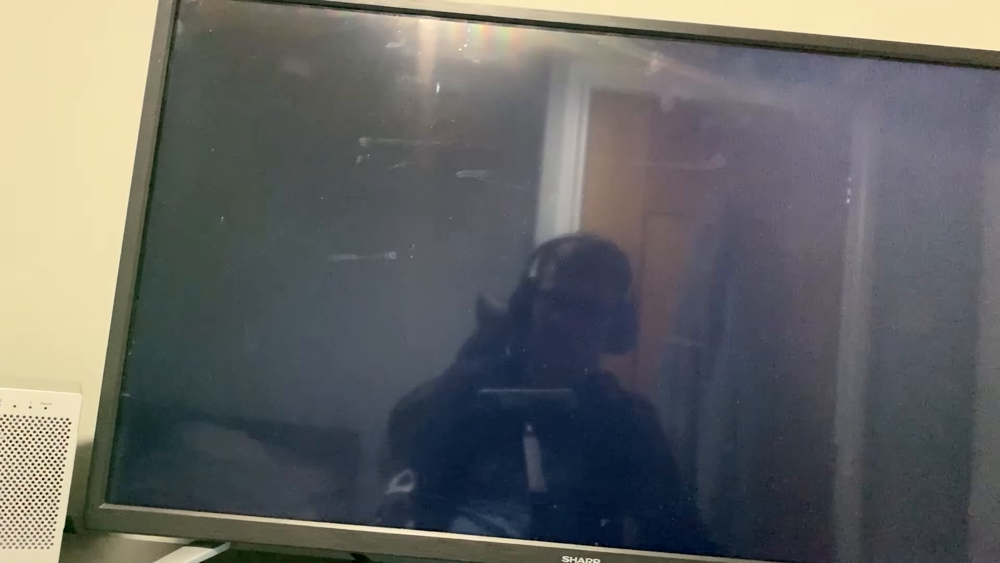